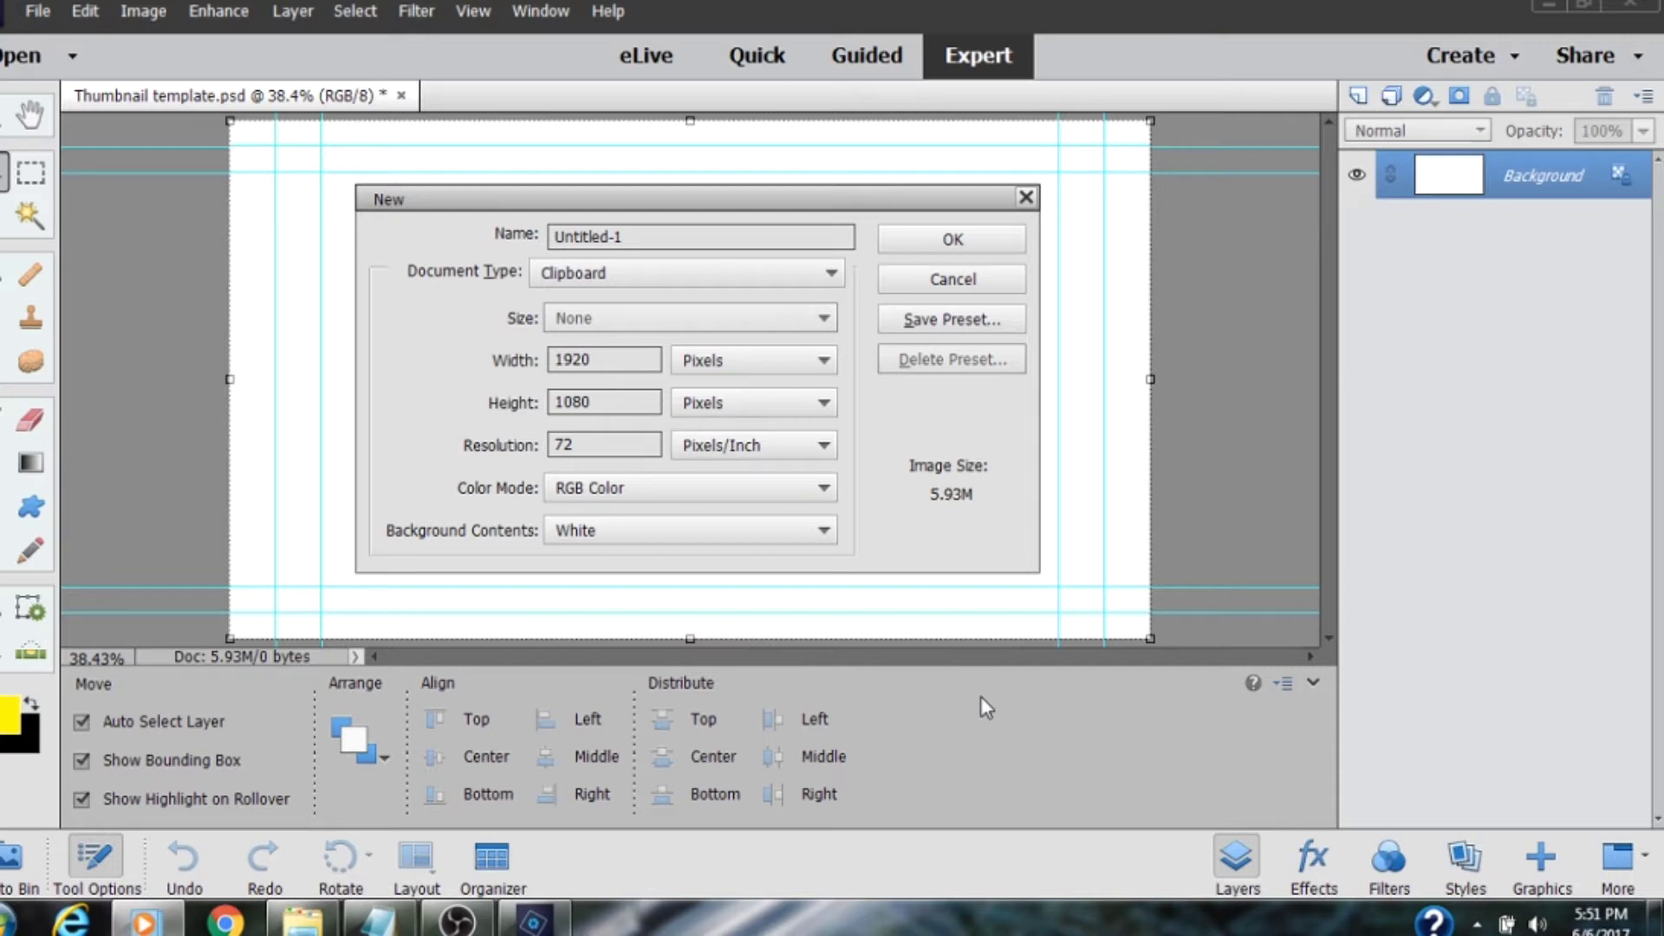
Step: Dismiss the new-document dialog and paste the copied screenshot into the thumbnail template as a layer
key("Escape")
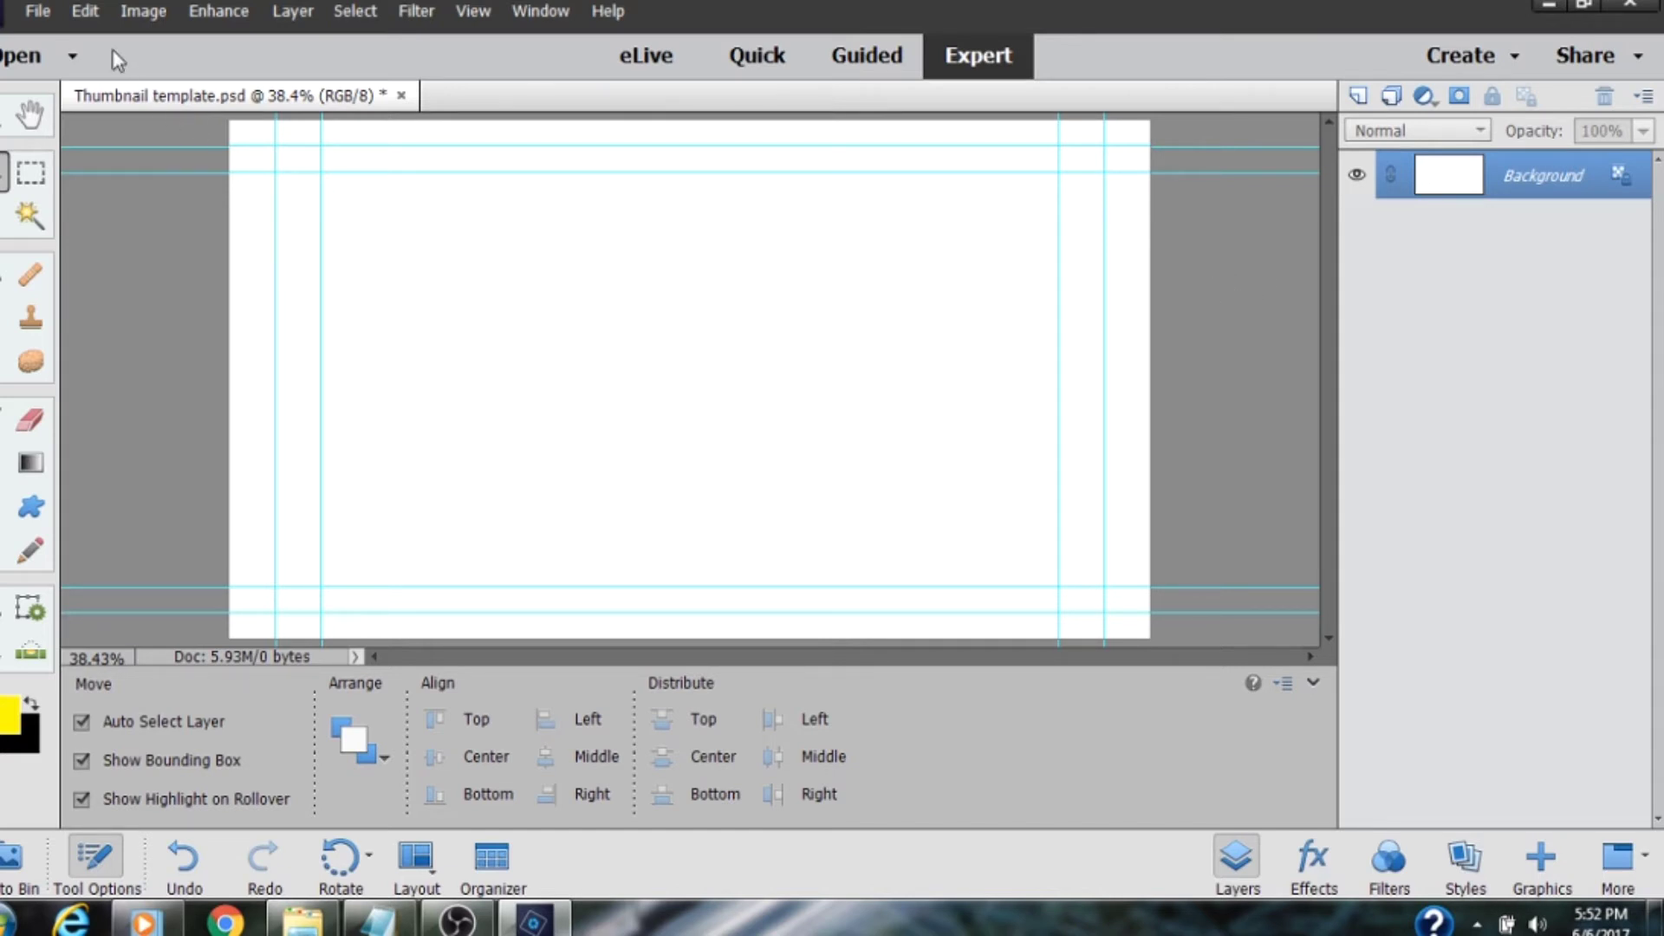
left_click(84, 11)
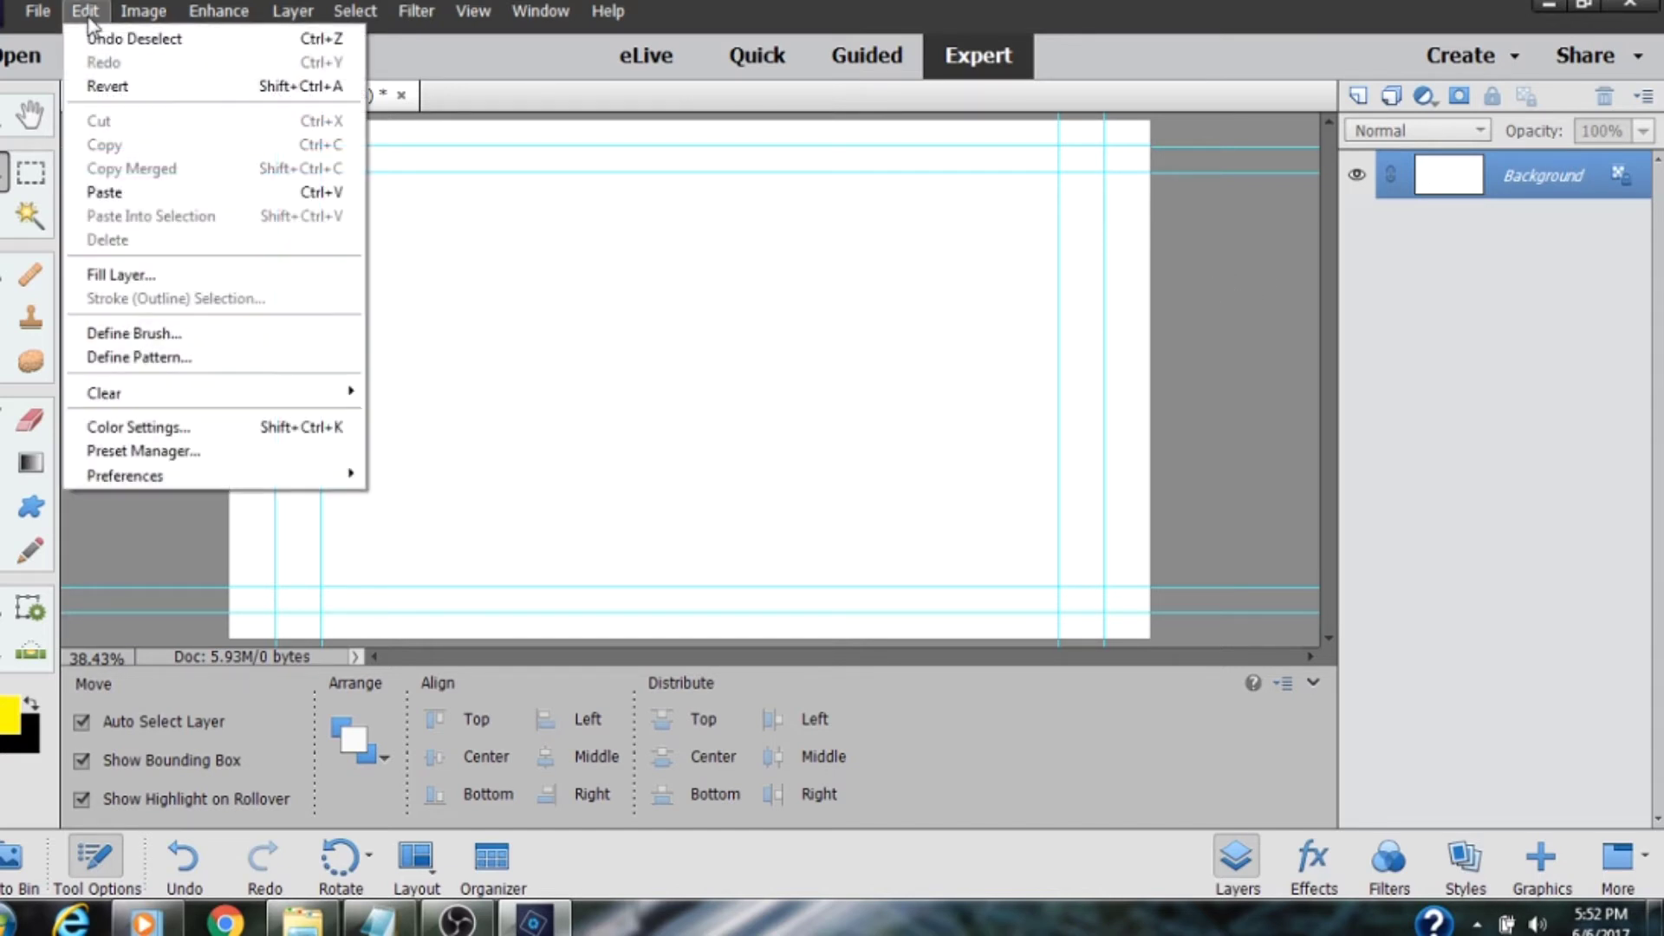
left_click(104, 192)
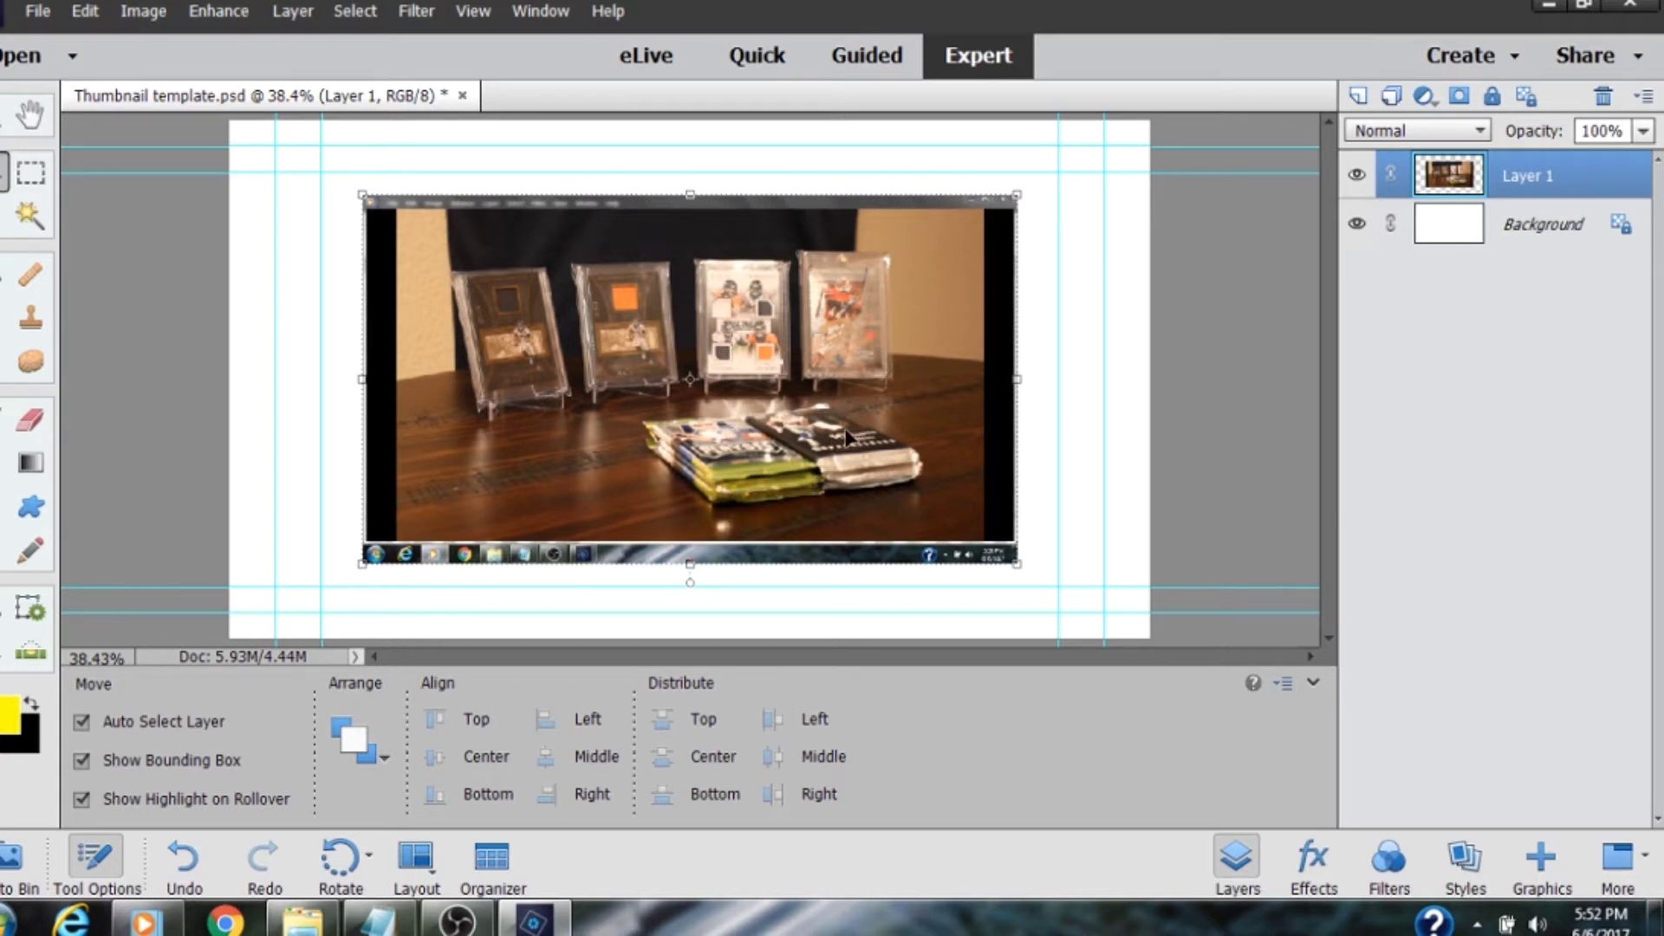
Step: Reposition the pasted screenshot and scale it proportionally to about 158% so it spans the full canvas width
left_click_drag(857, 435, 698, 375)
left_click_drag(842, 470, 1127, 597)
left_click_drag(929, 544, 910, 500)
left_click_drag(1105, 591, 1187, 675)
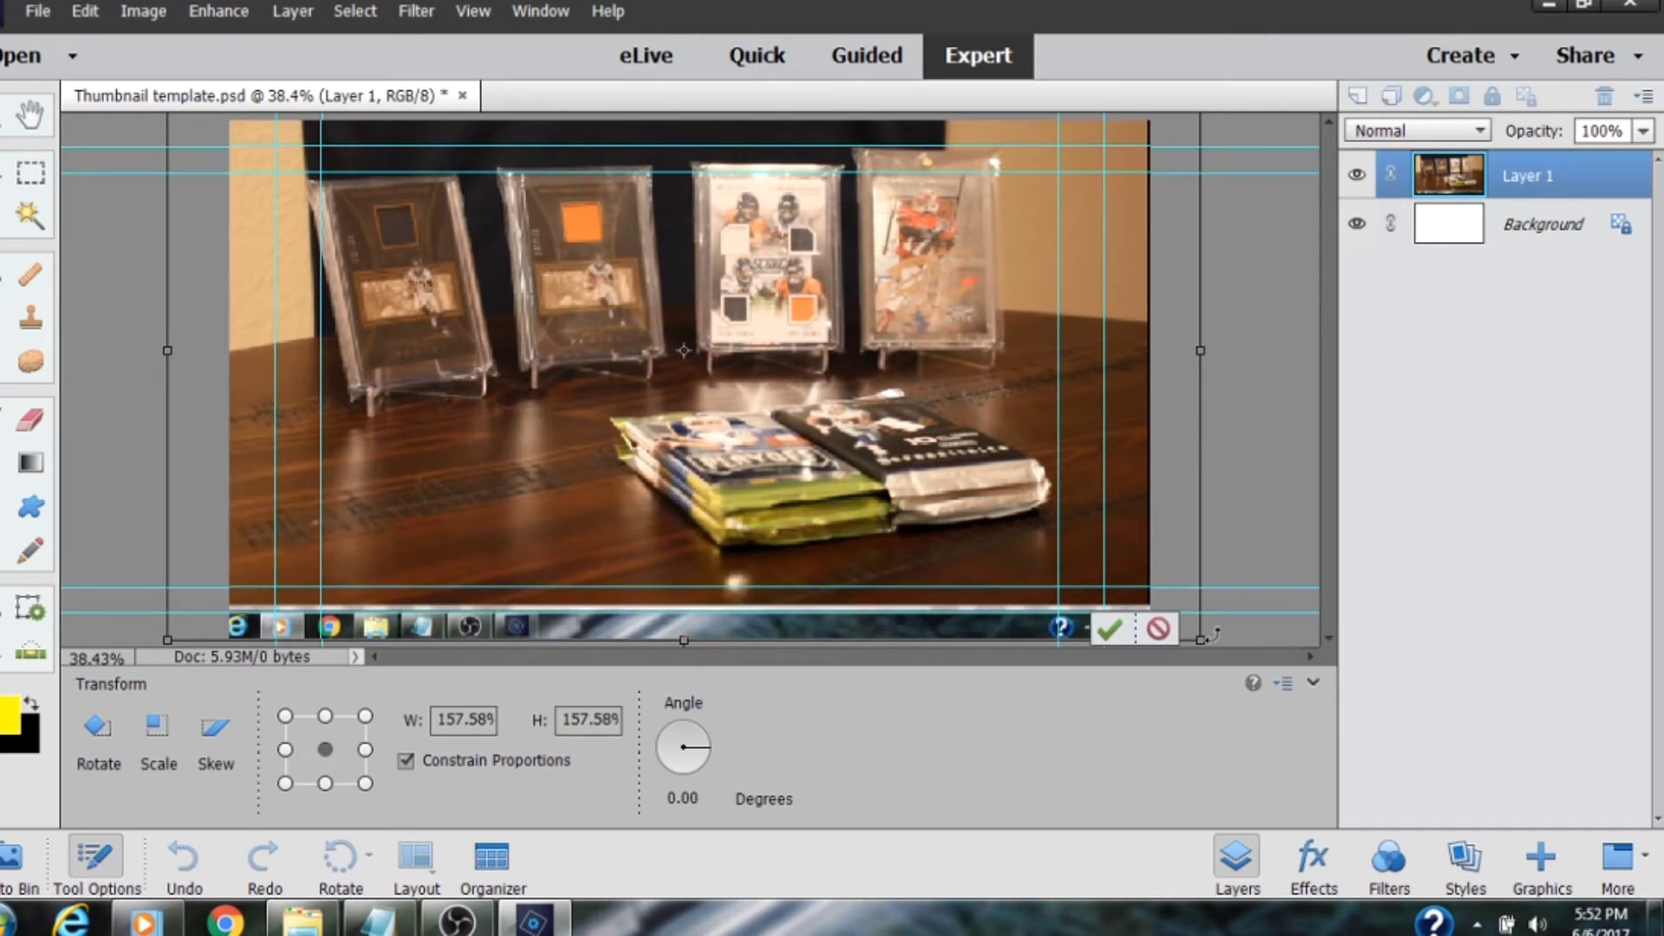
left_click_drag(1203, 640, 1208, 643)
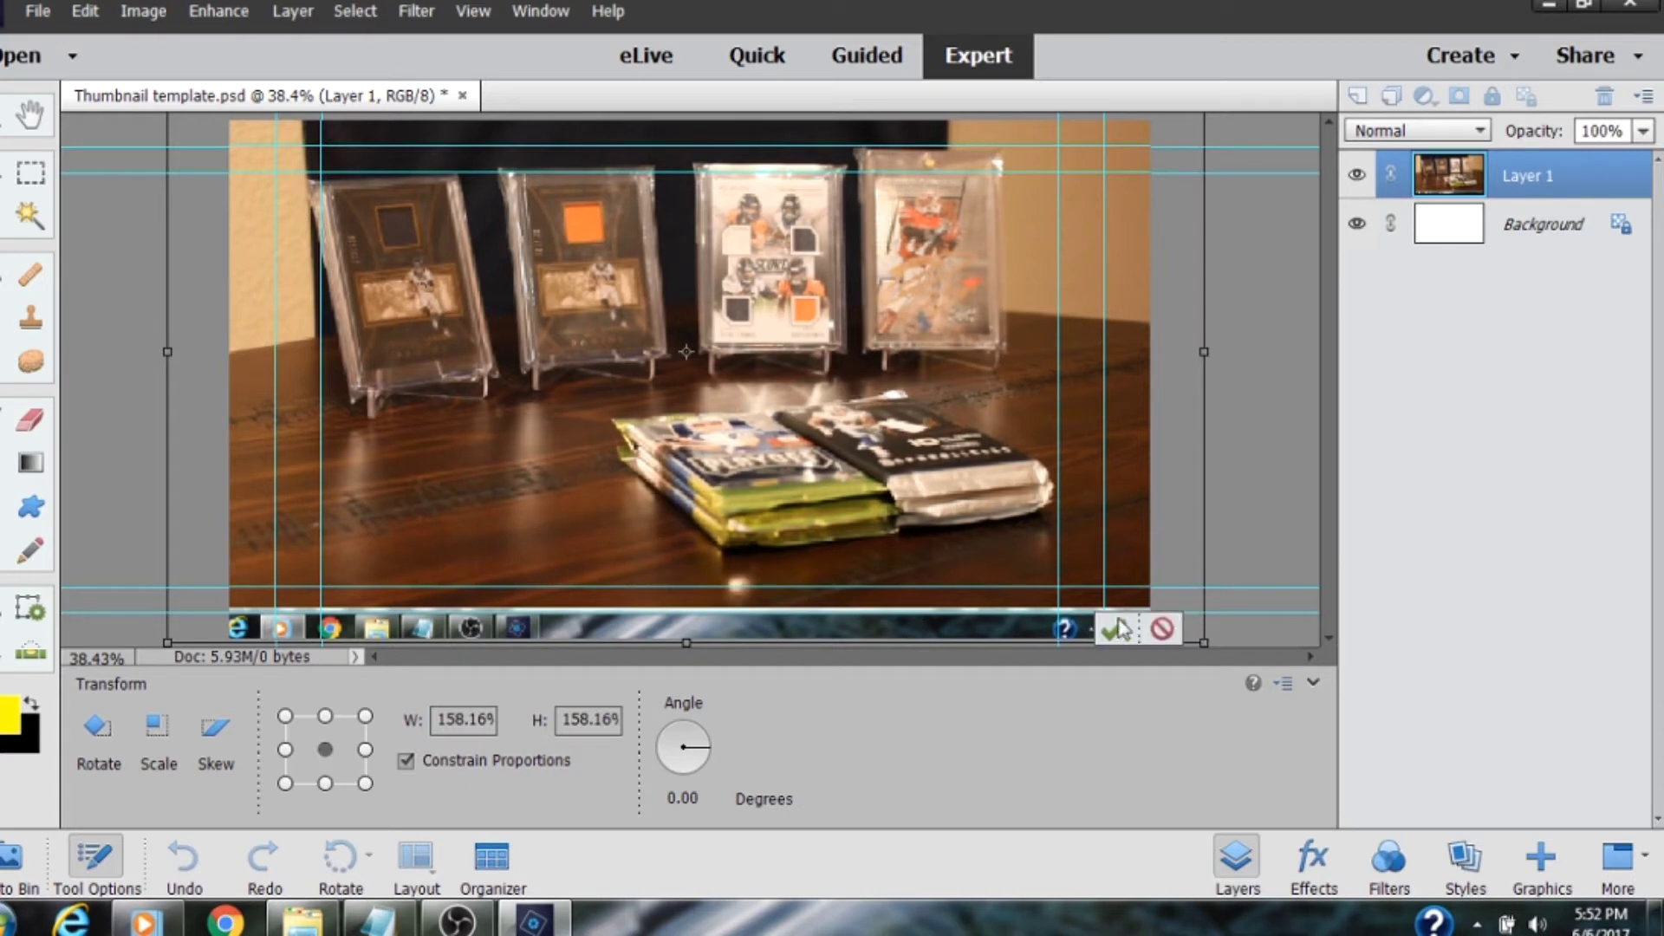
left_click(1115, 633)
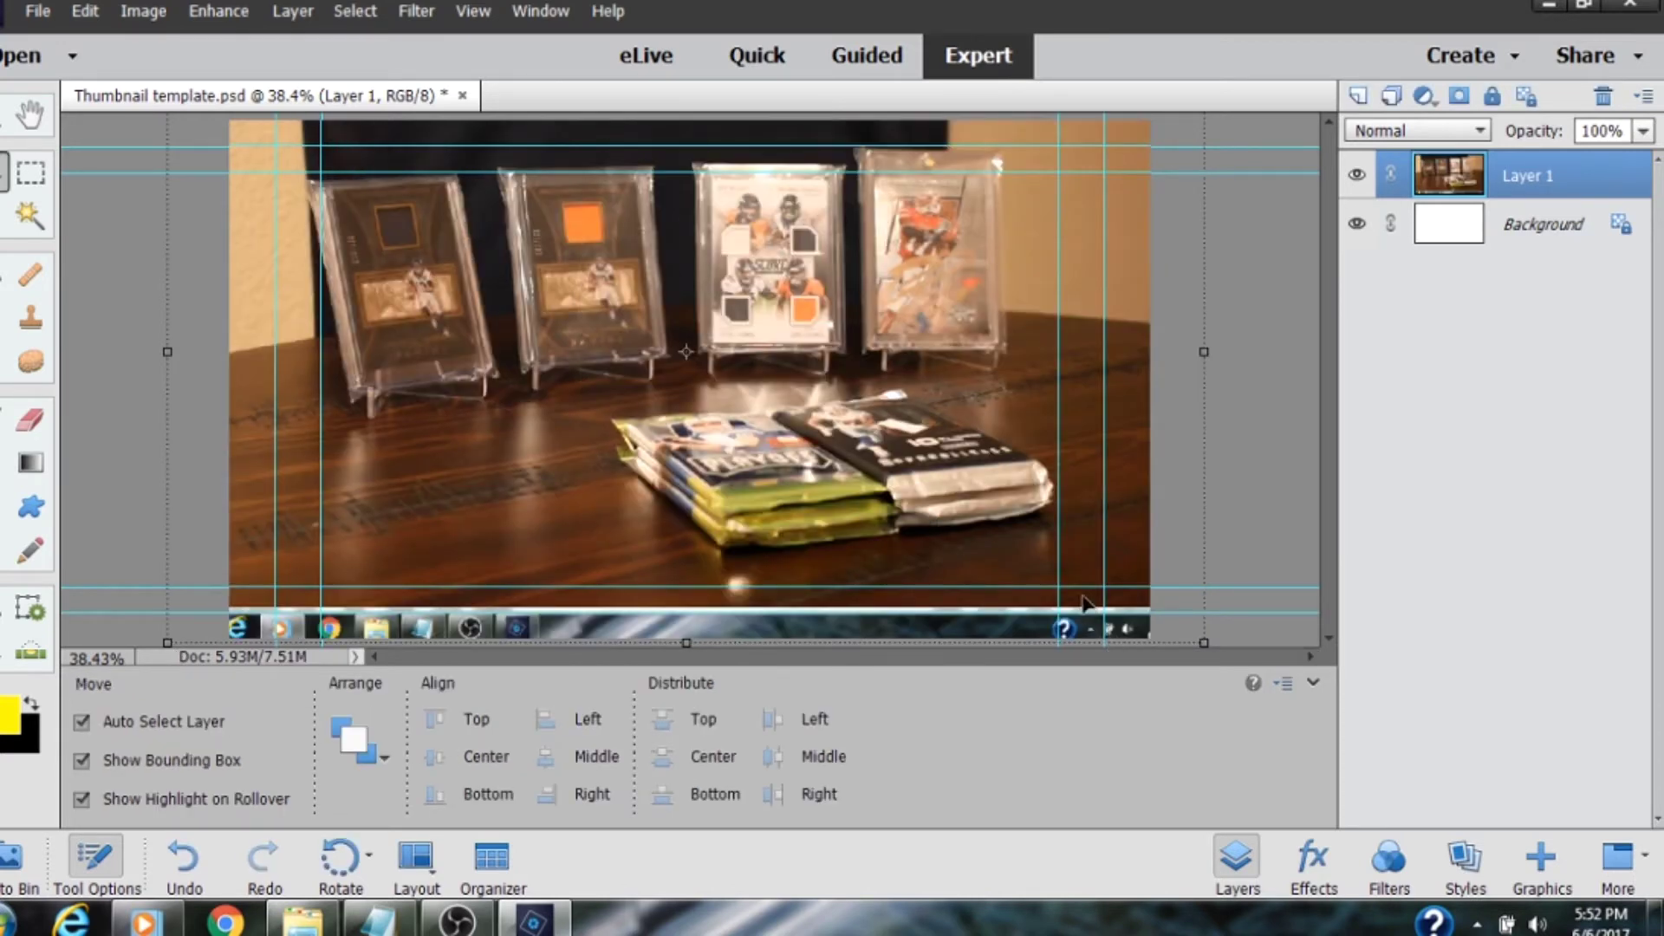
Step: Move the screenshot down until its taskbar strip lies outside the canvas, and deselect the layer
left_click_drag(763, 310, 766, 351)
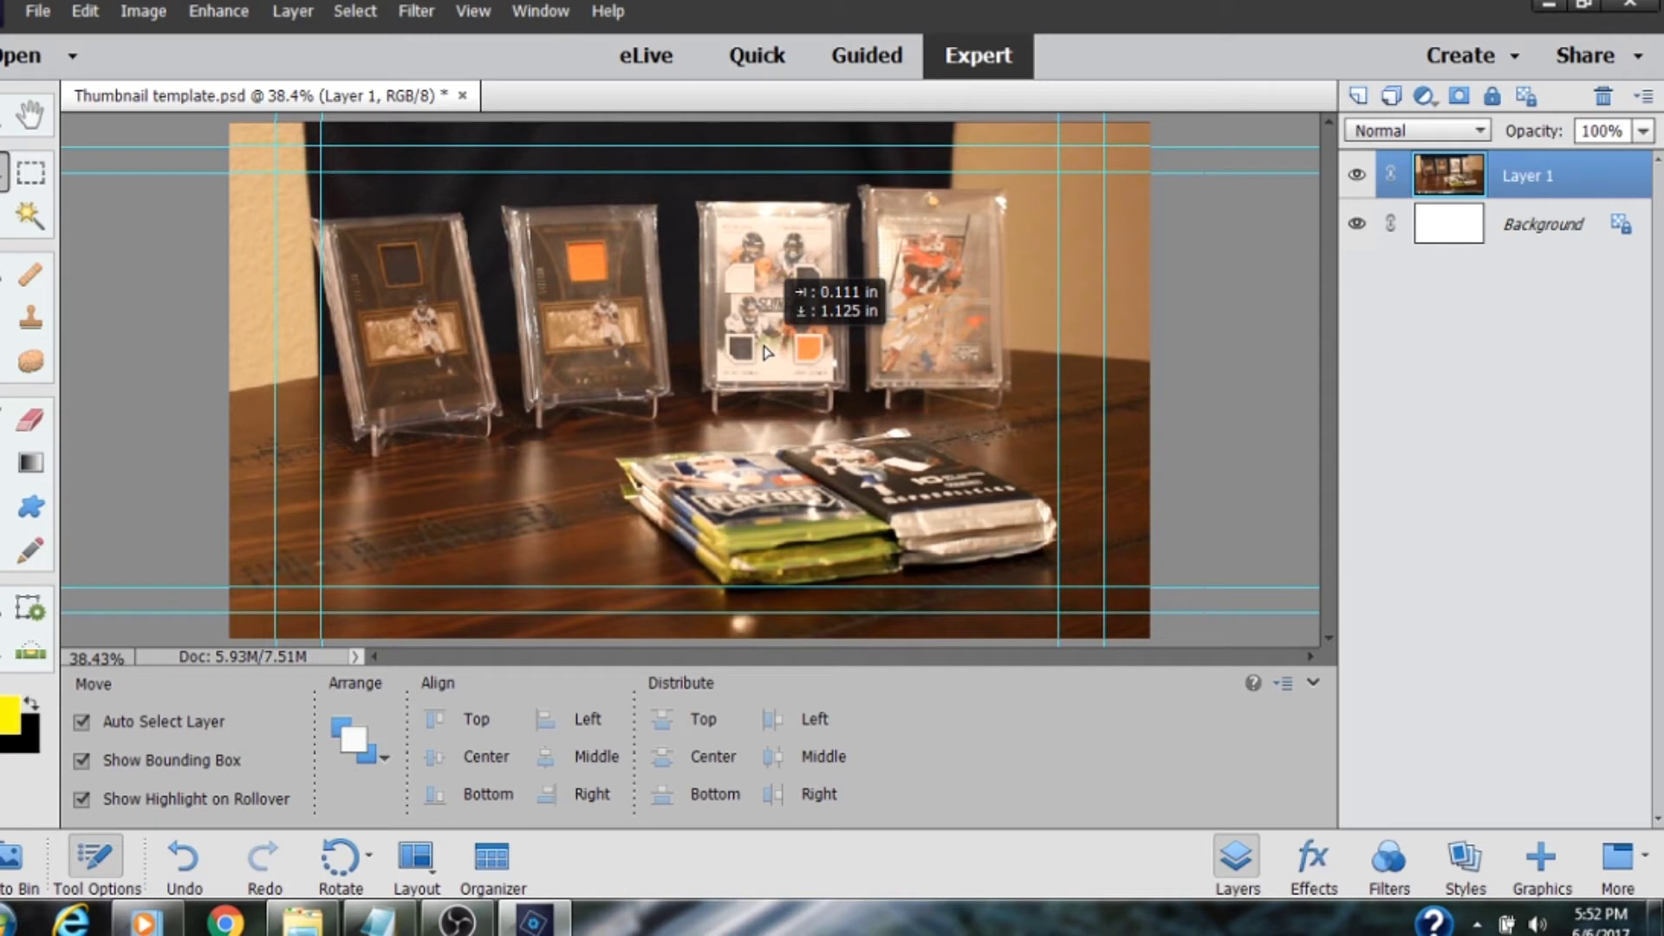
left_click_drag(764, 348, 765, 348)
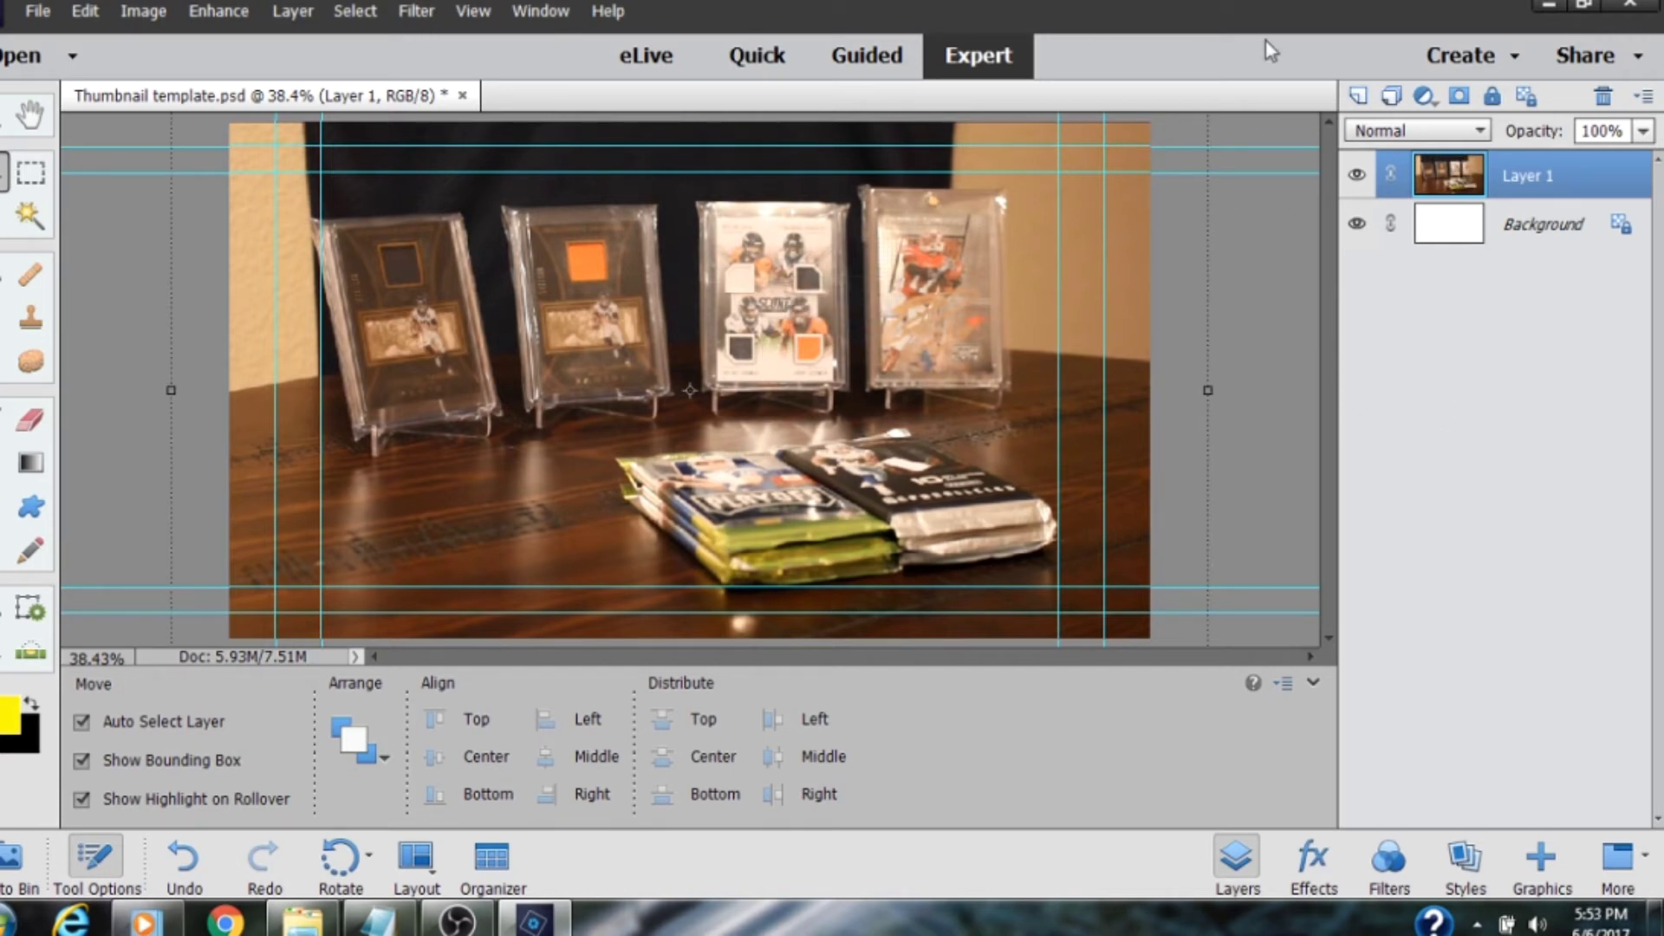
left_click(1279, 264)
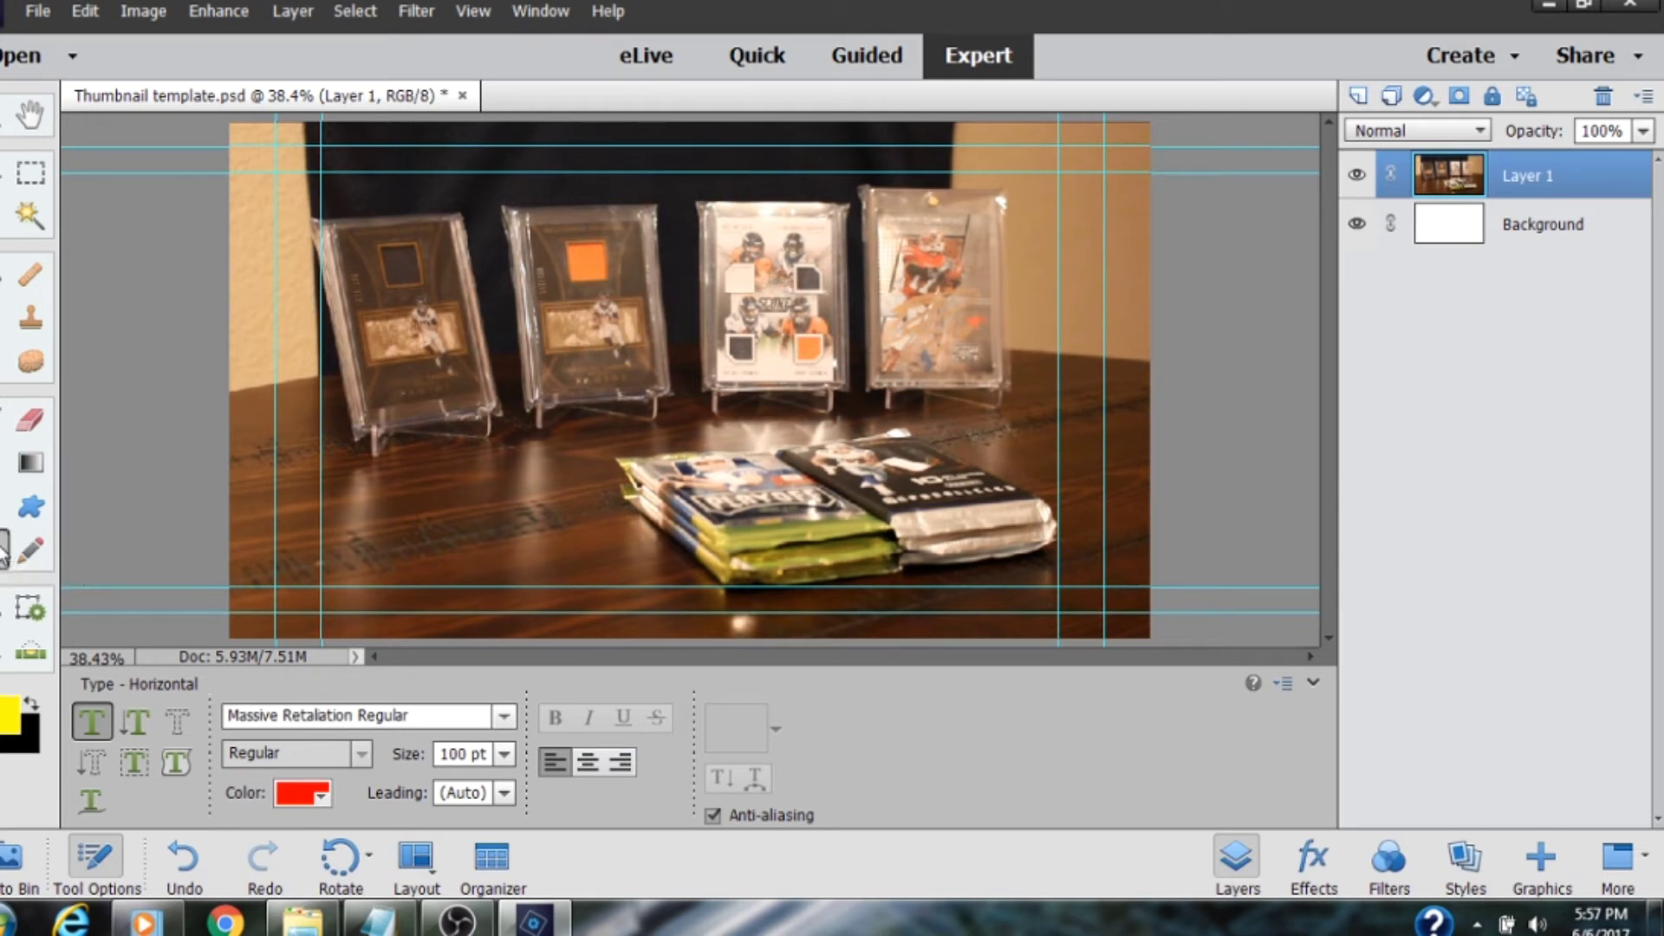
Step: Add the text "REDEMPTION HIT!!" in Impact Regular on the table area beneath the cards
left_click(414, 445)
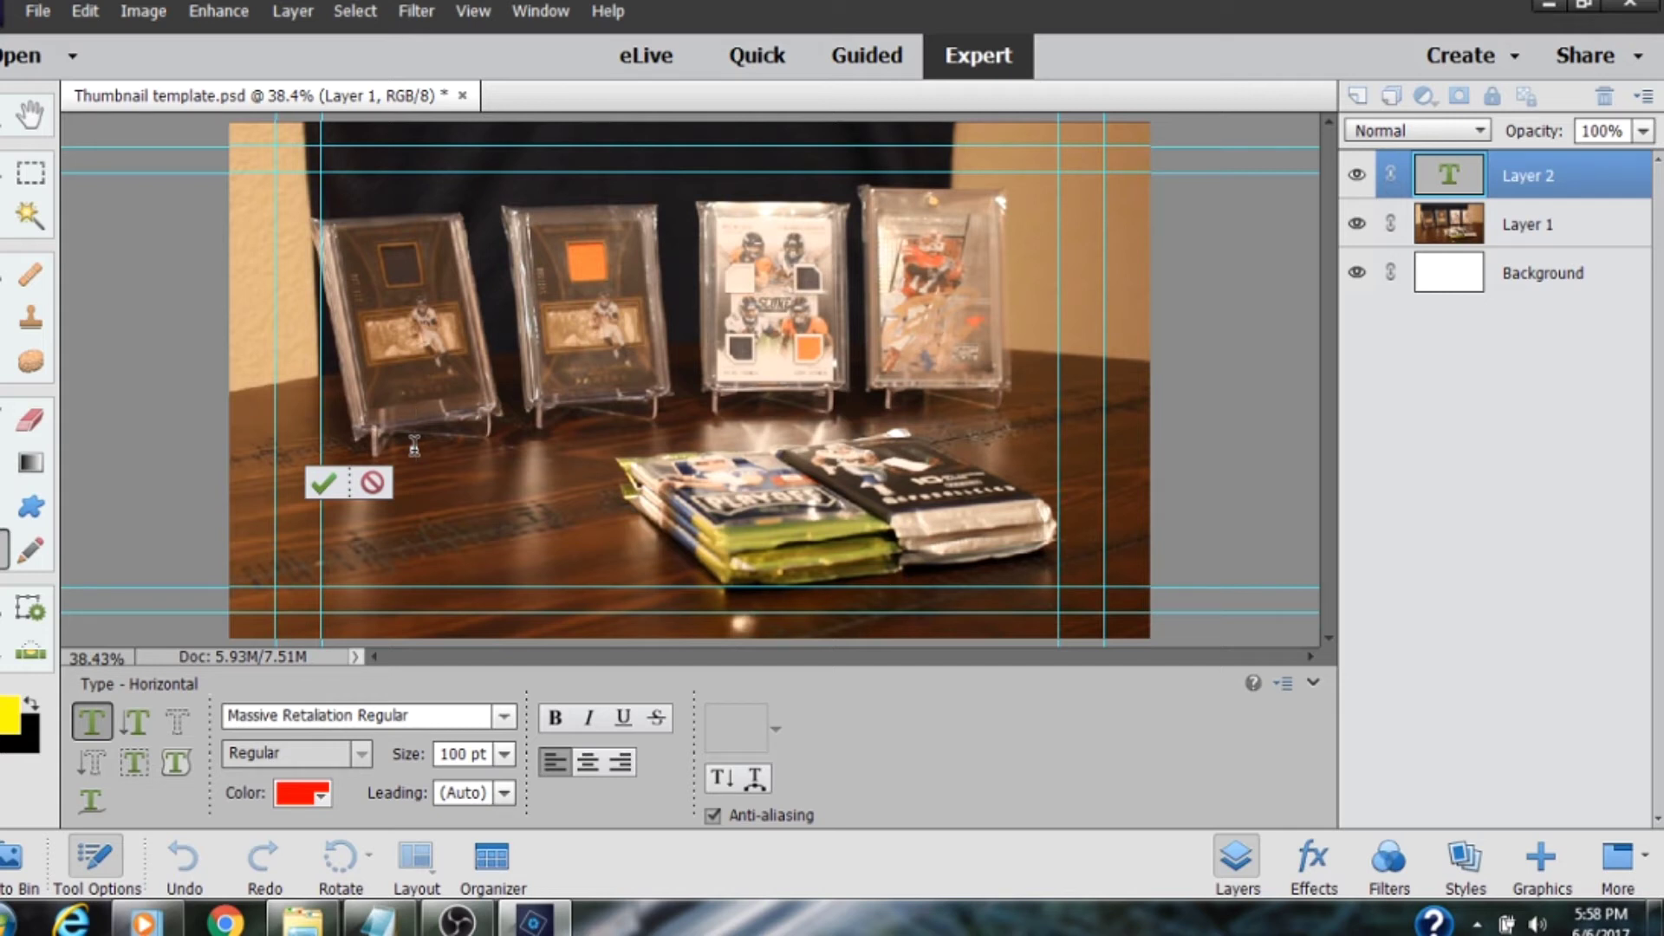
left_click(503, 716)
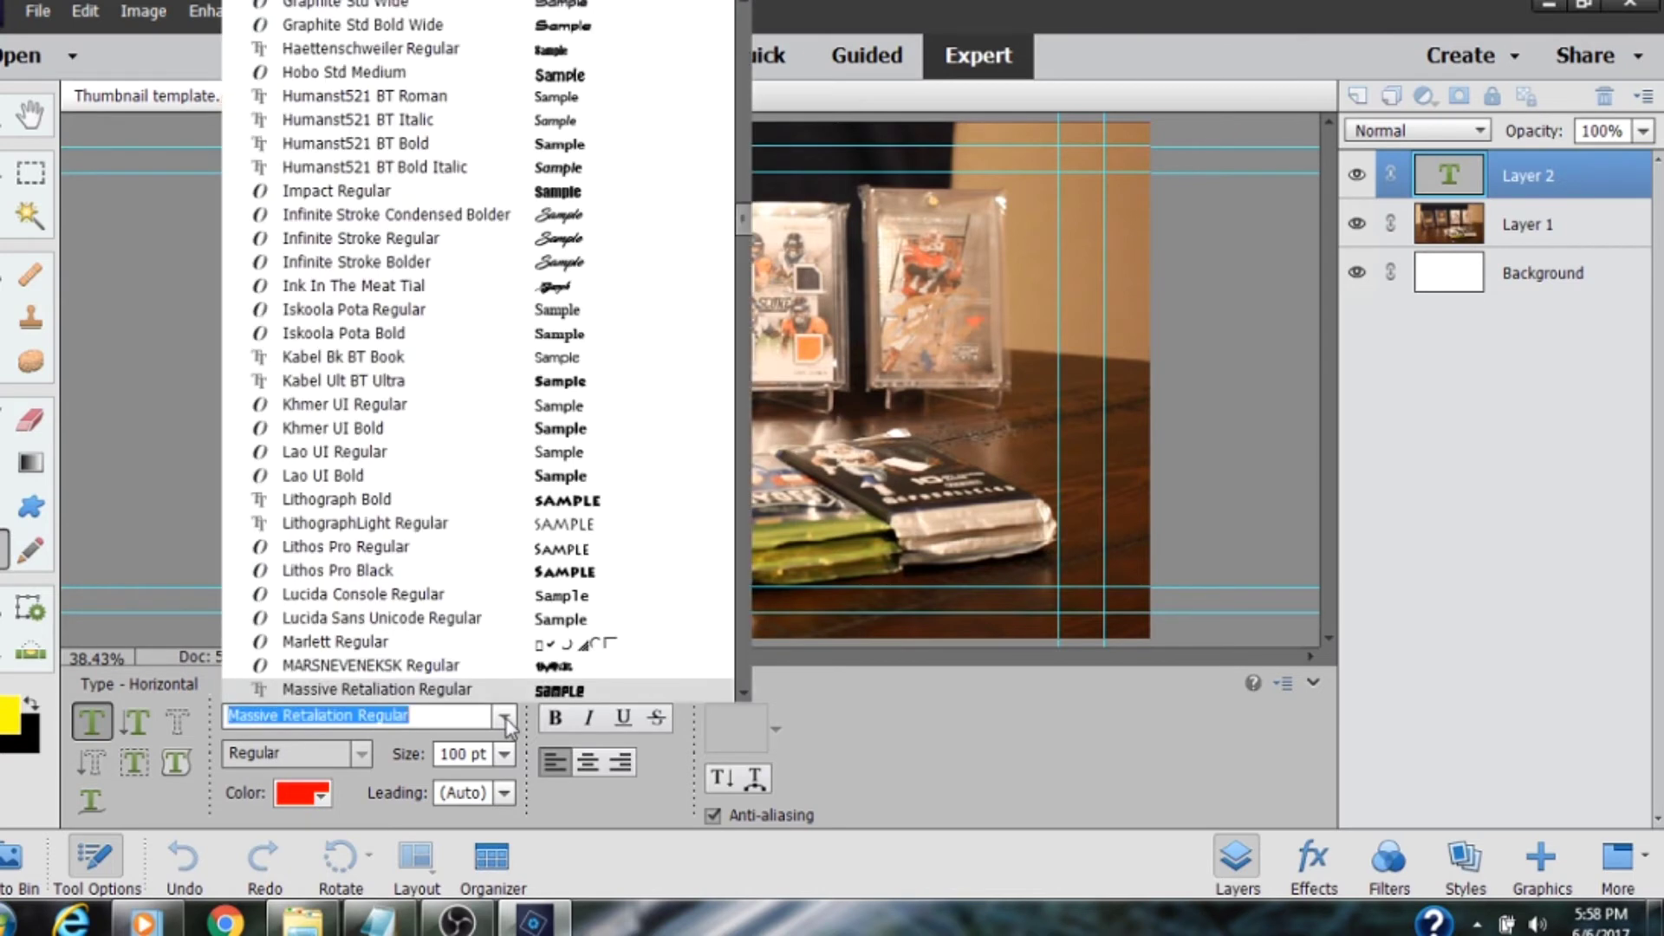
left_click(599, 197)
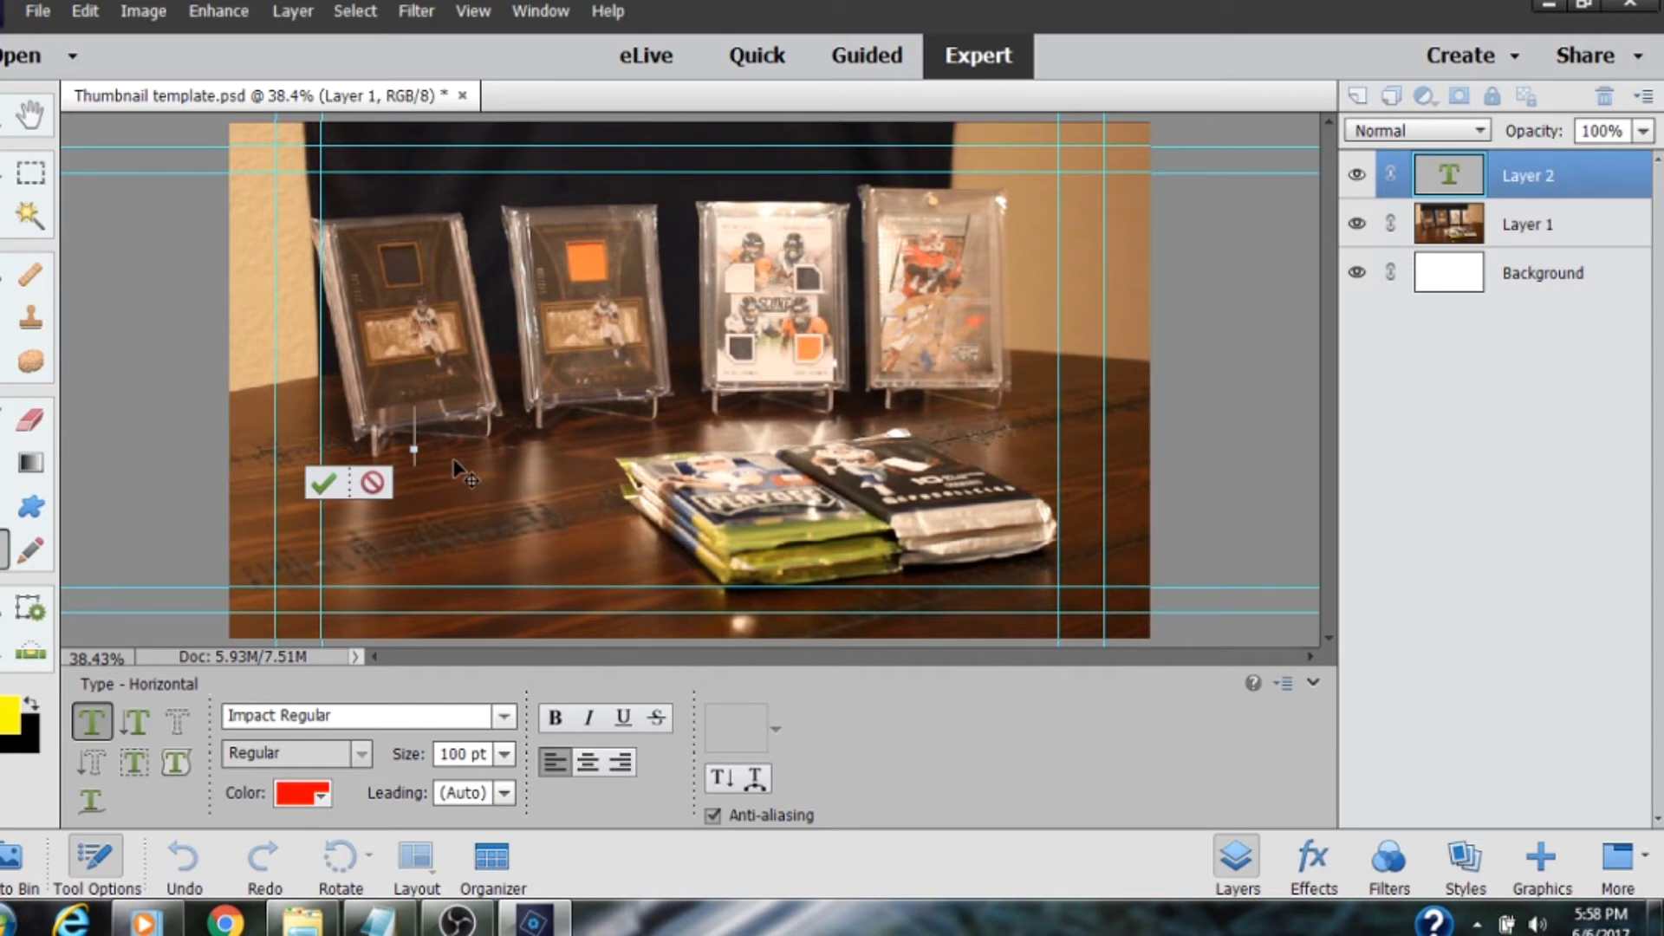
type("R")
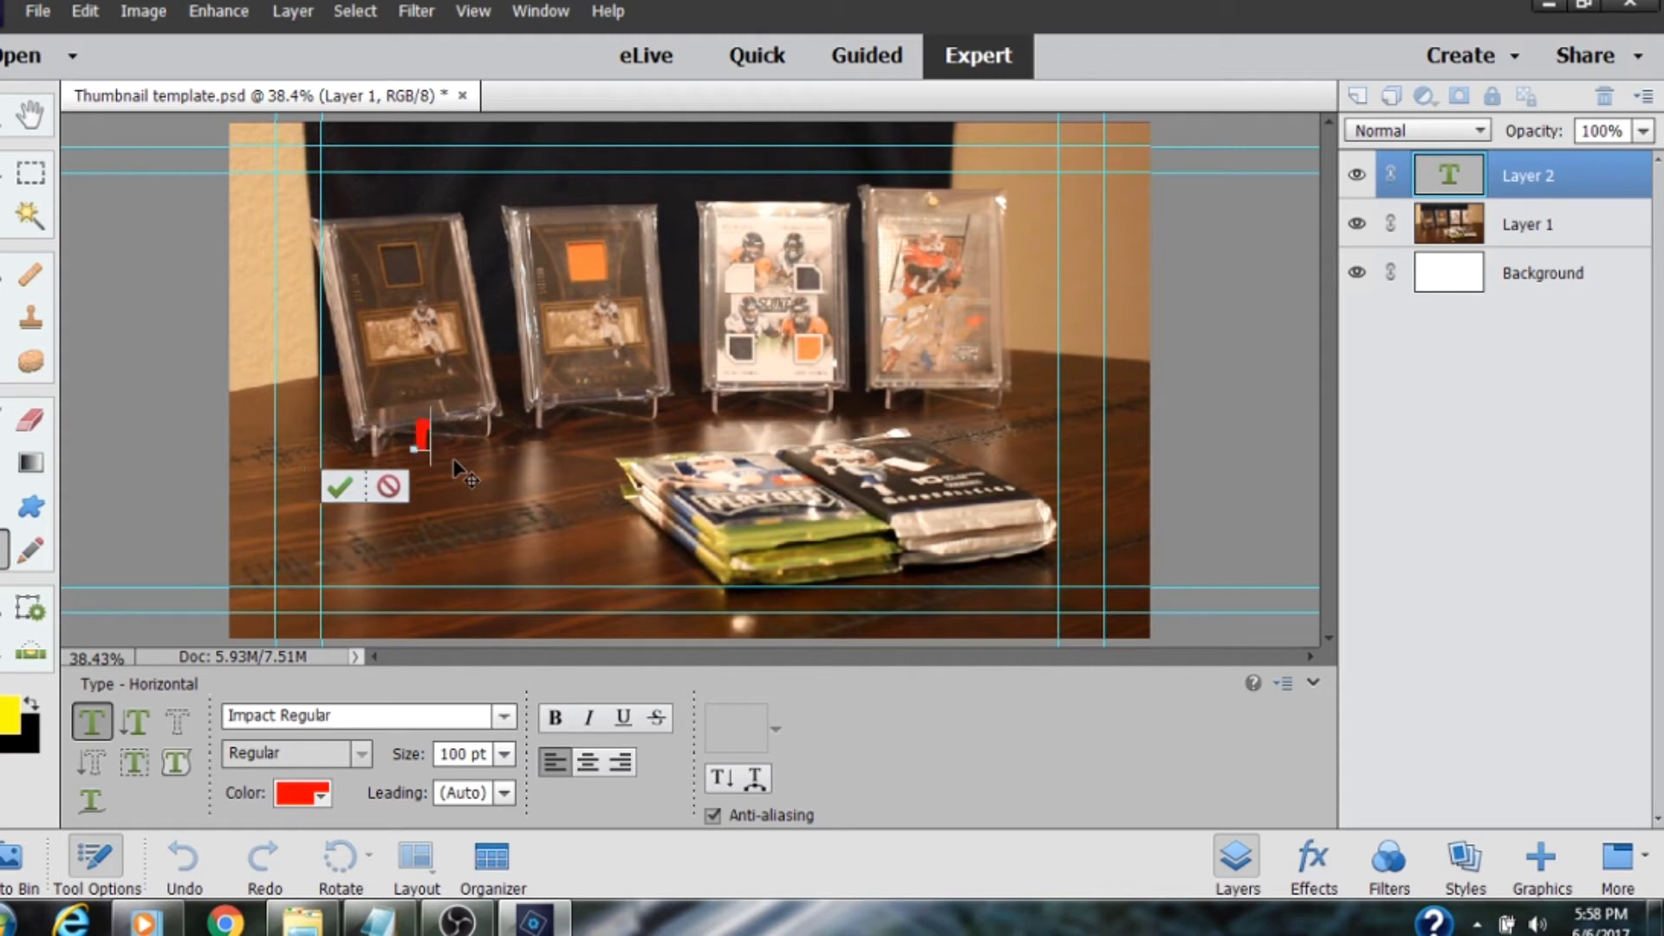
type("E")
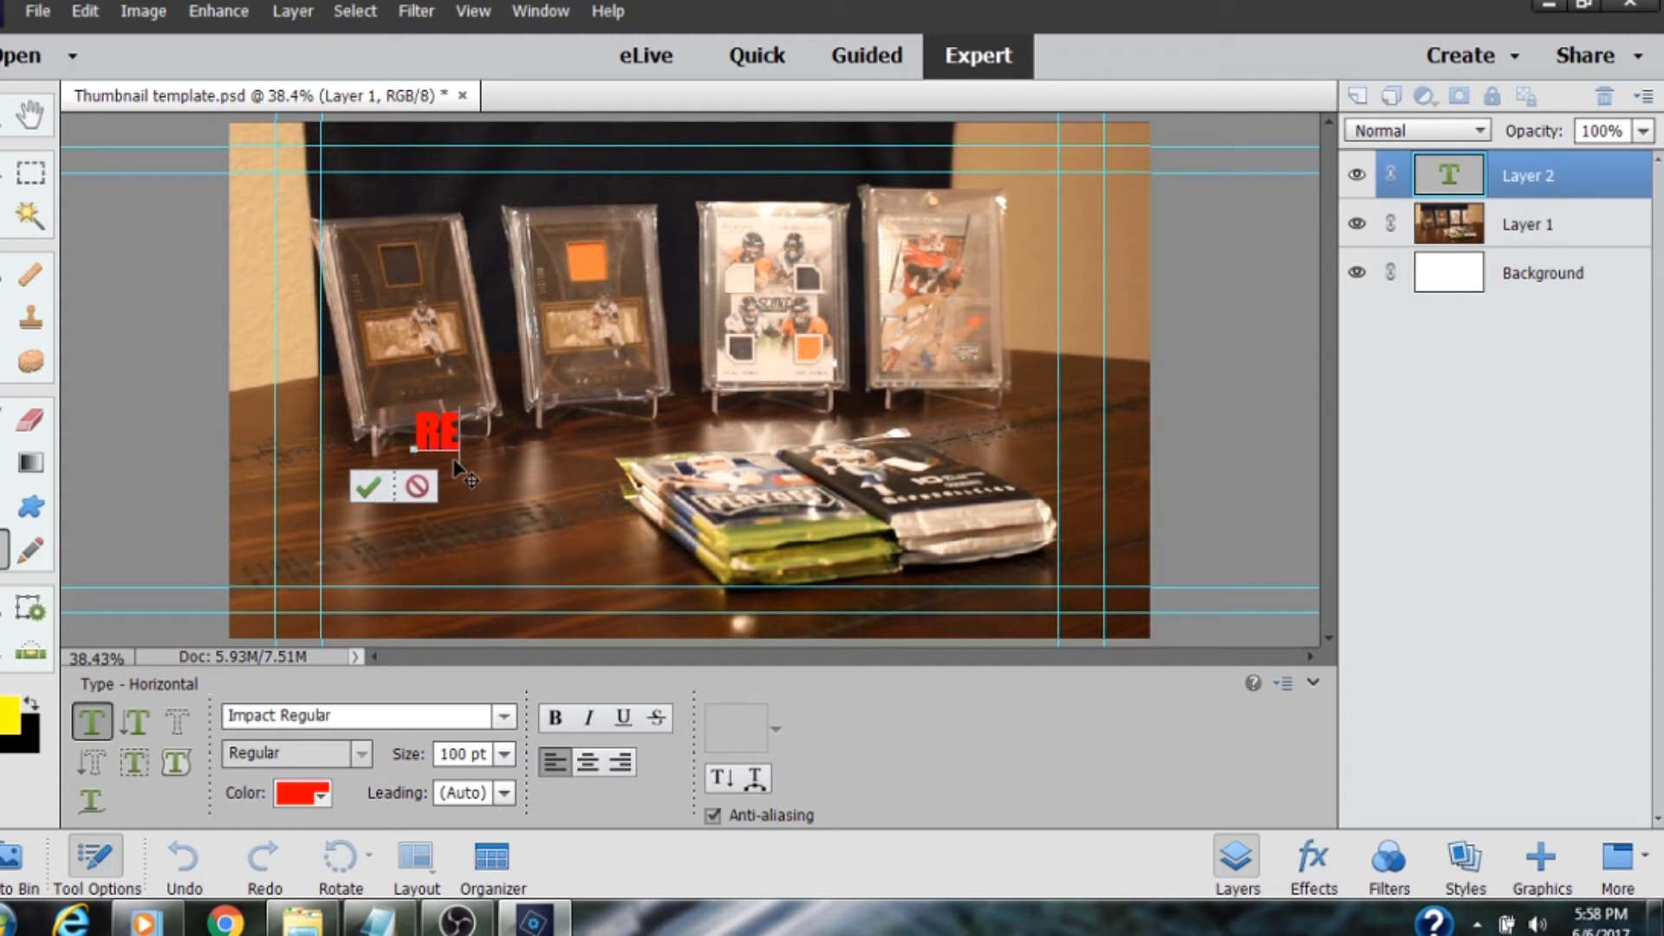
type("DEMPTION")
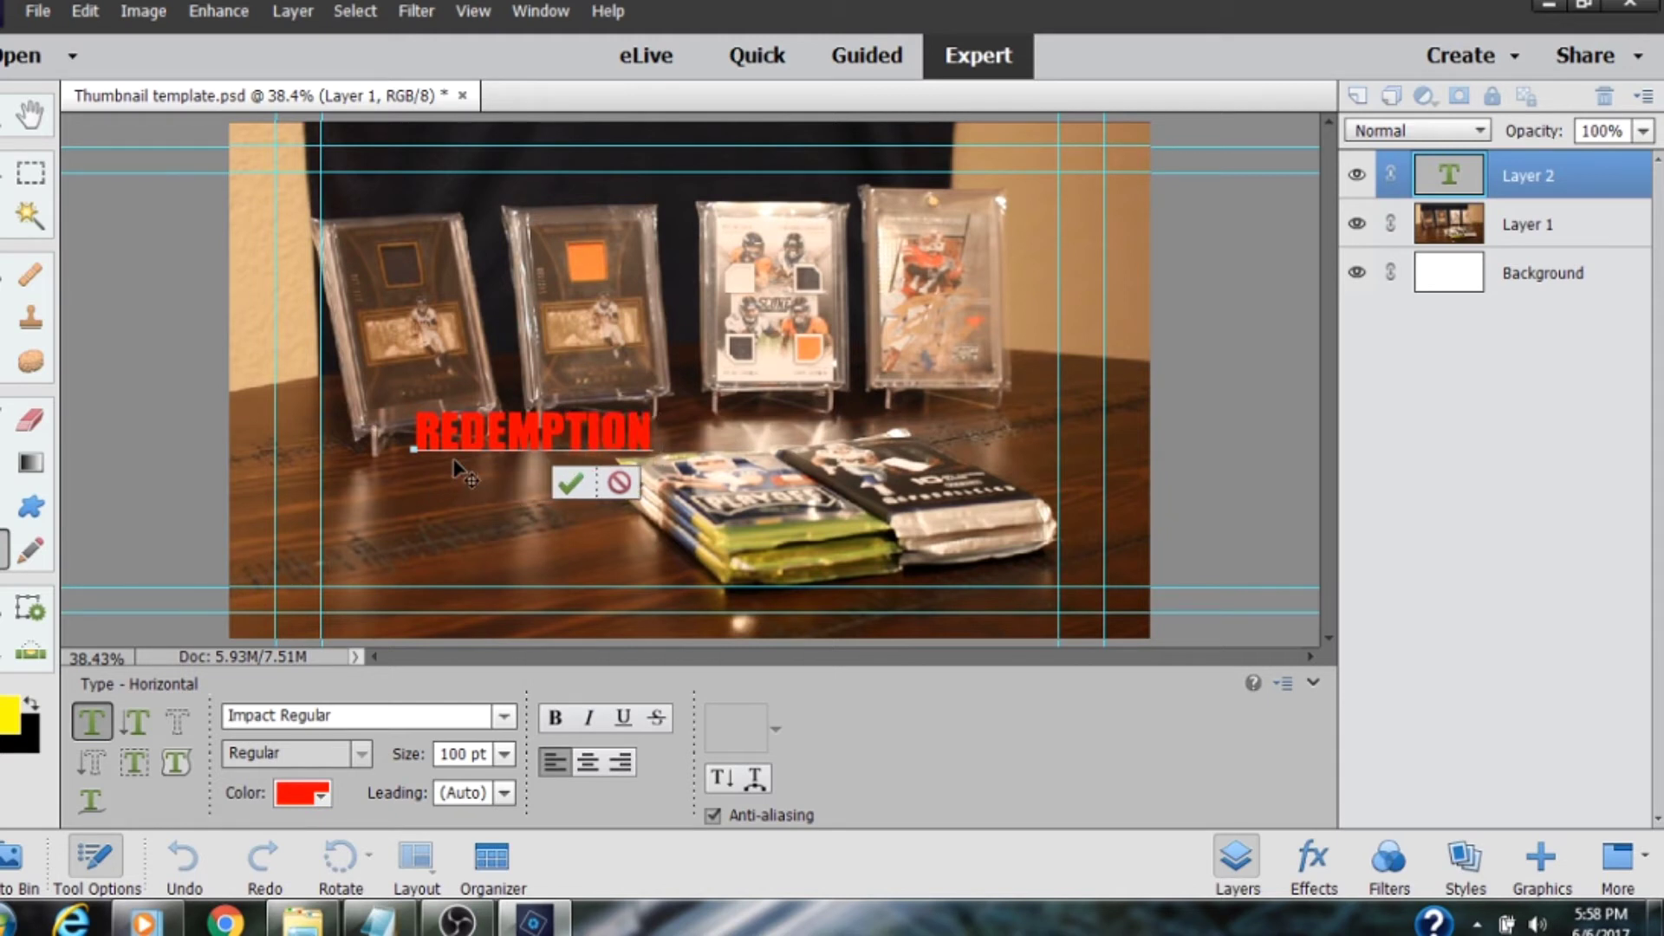
type(" HIT!")
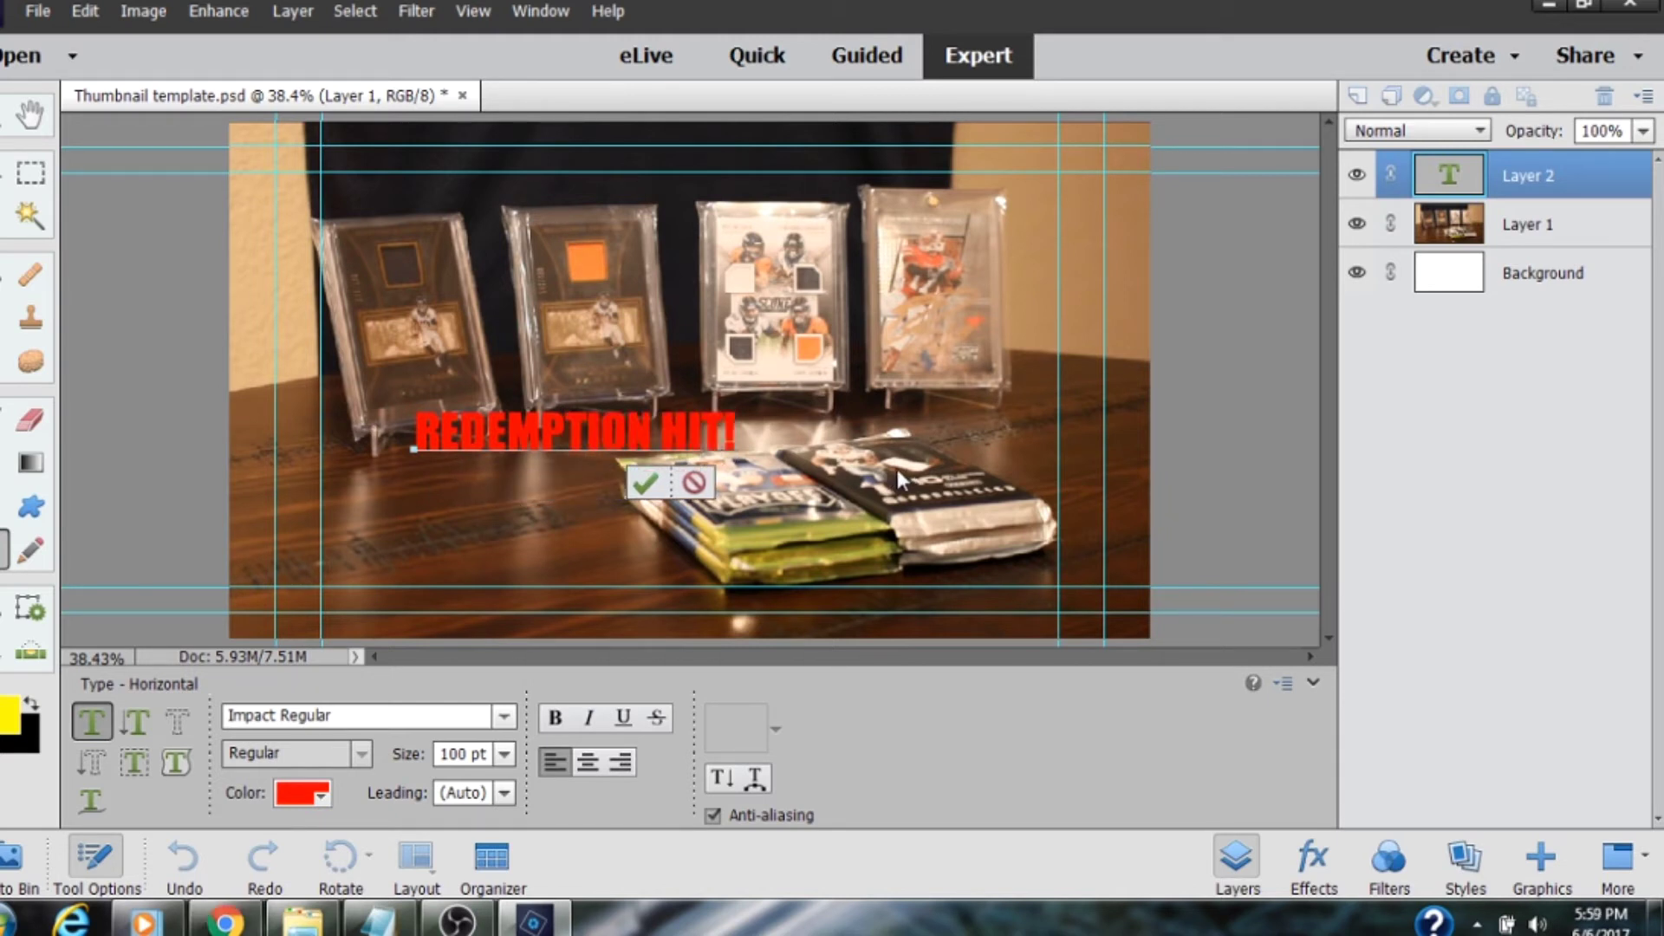
type("!")
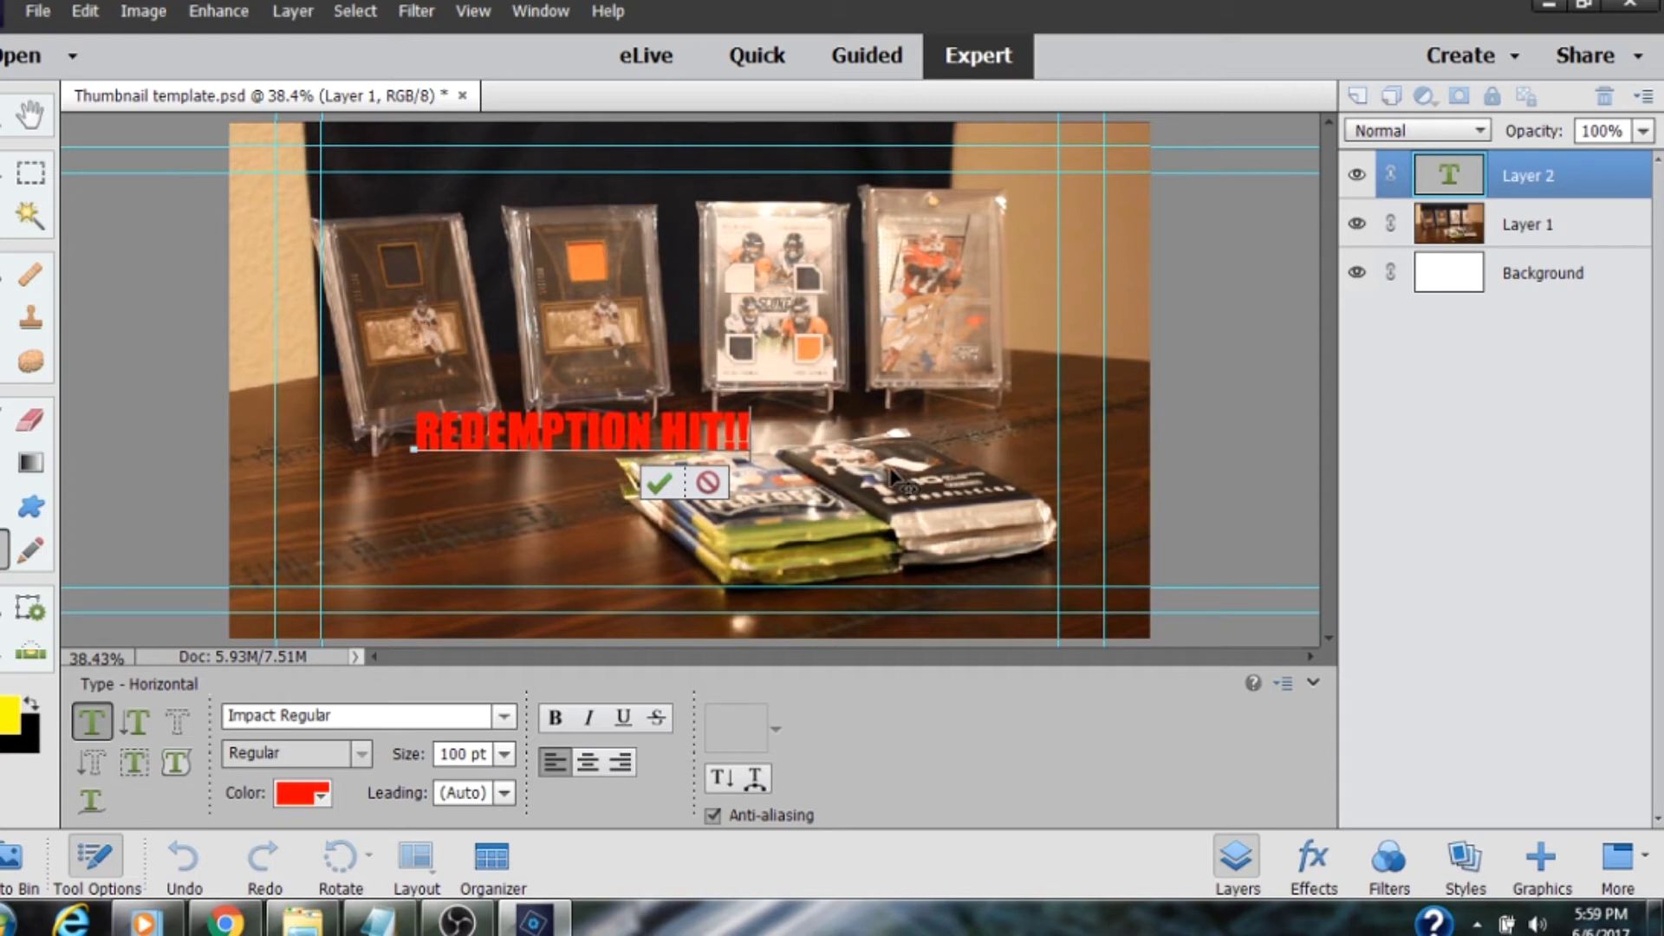
left_click(660, 485)
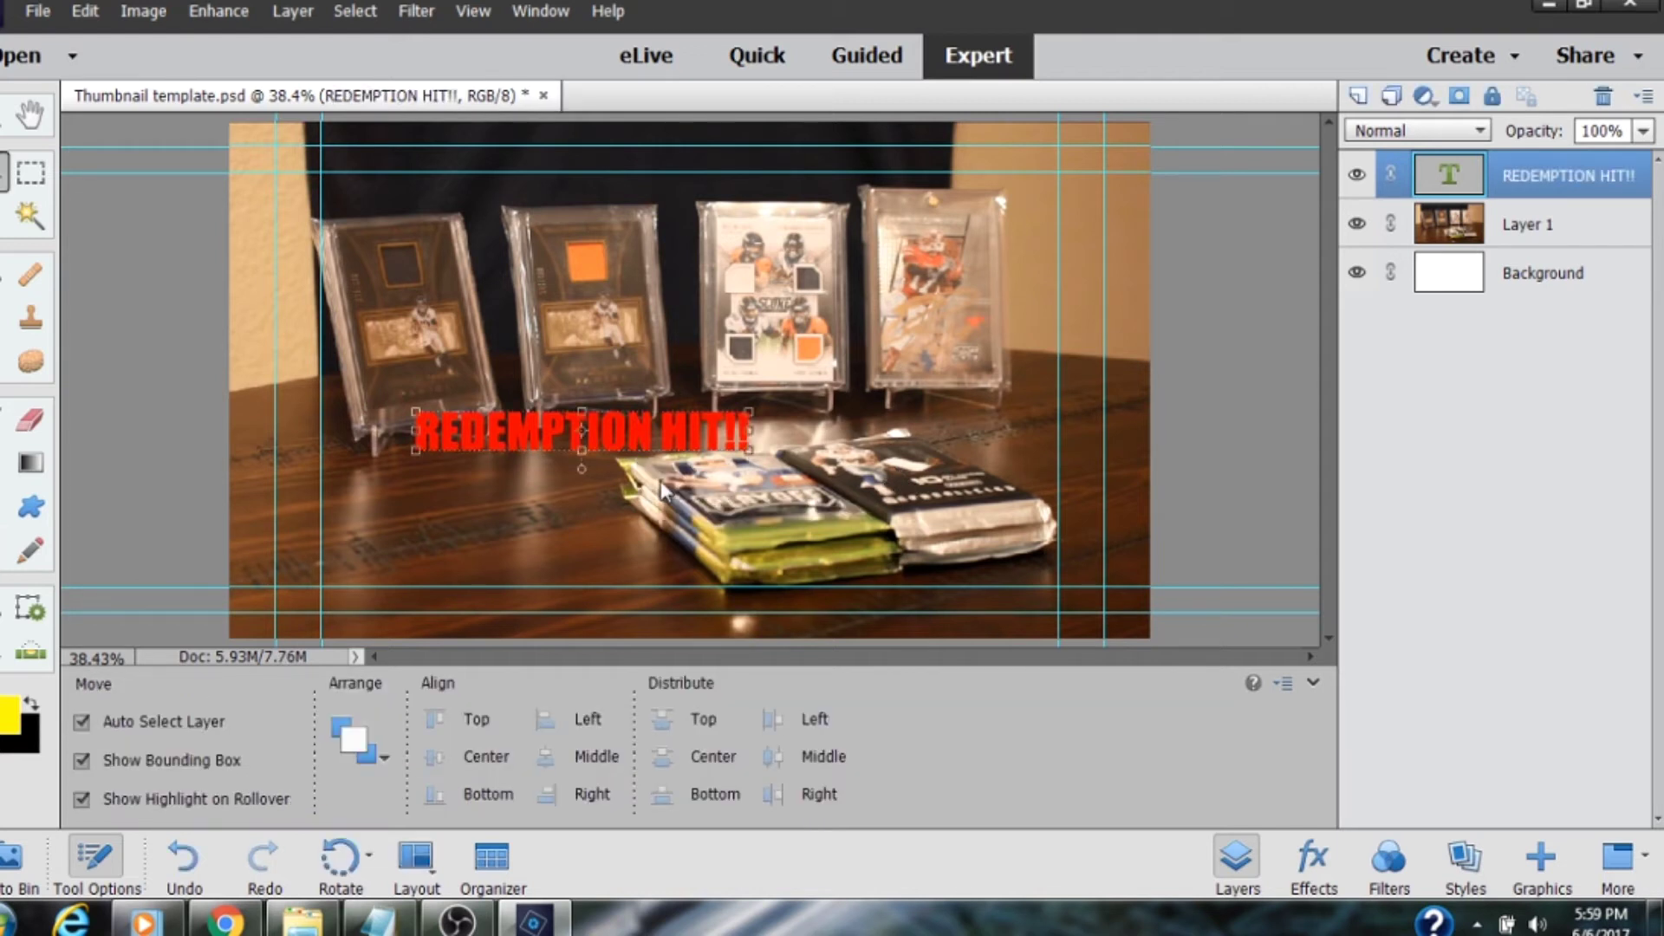
Step: Shift the "REDEMPTION HIT!!" text left and enlarge it proportionally to about 197% so it stretches across the four cards
left_click_drag(644, 442, 592, 428)
mouse_move(579, 436)
left_mouse_down()
mouse_move(598, 403)
mouse_move(589, 303)
mouse_move(741, 268)
mouse_move(718, 339)
mouse_move(736, 313)
mouse_move(718, 257)
mouse_move(695, 251)
mouse_move(659, 376)
mouse_move(717, 206)
mouse_move(499, 330)
mouse_move(1114, 256)
mouse_move(542, 389)
mouse_move(628, 425)
mouse_move(590, 446)
left_mouse_up()
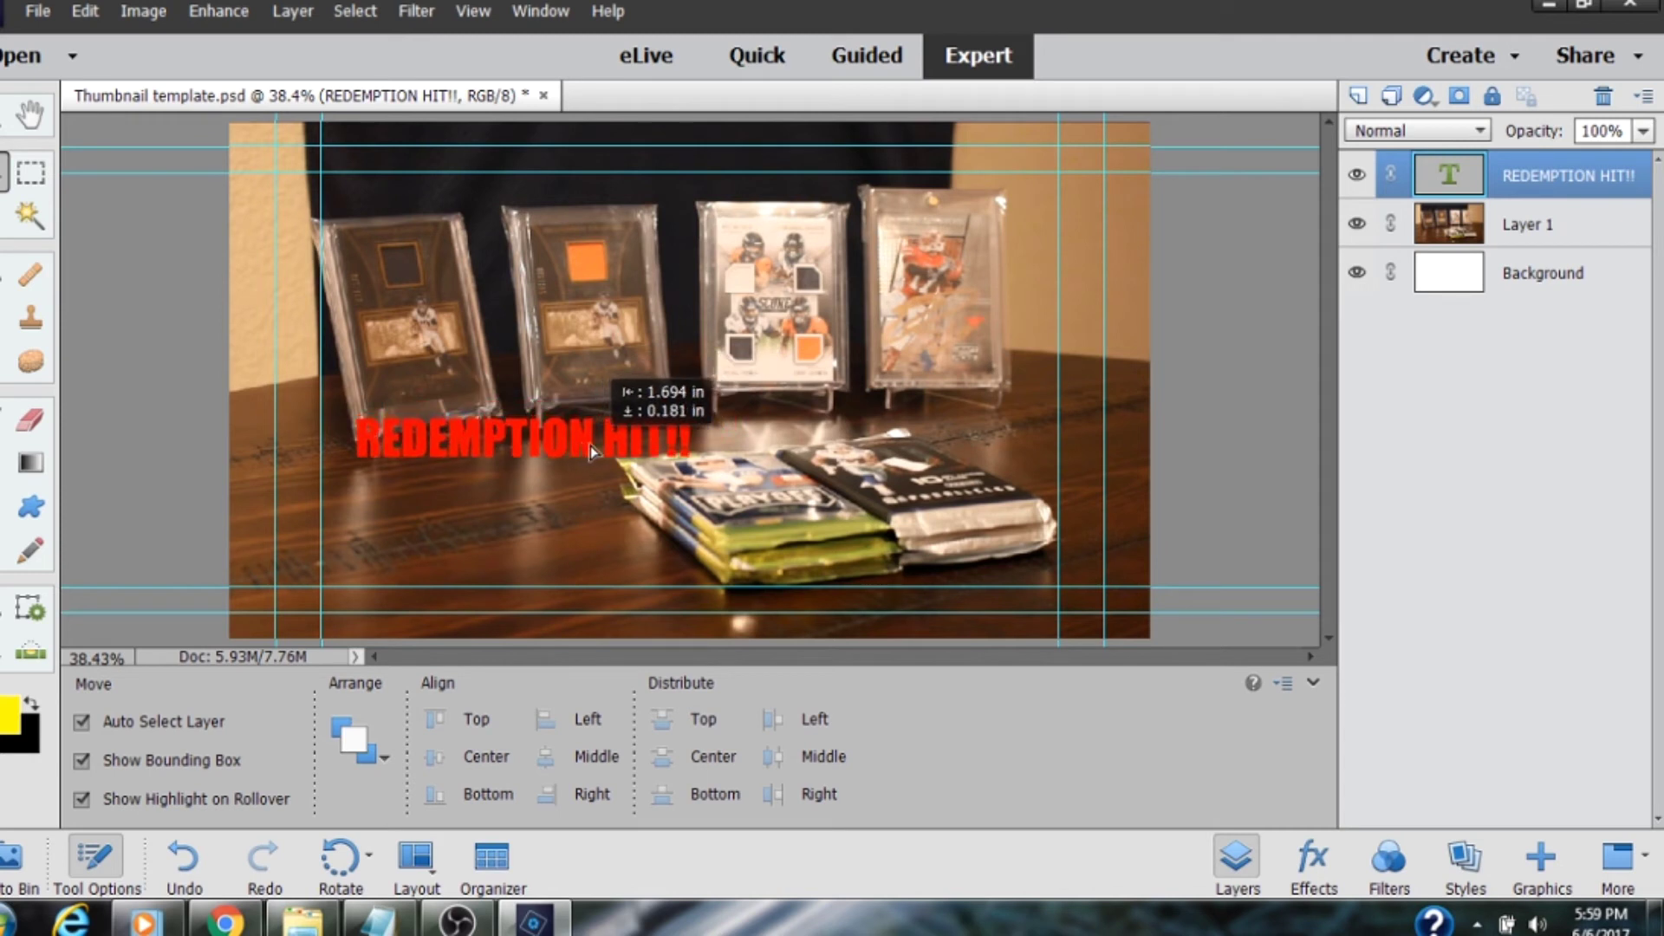
left_click_drag(689, 412, 998, 262)
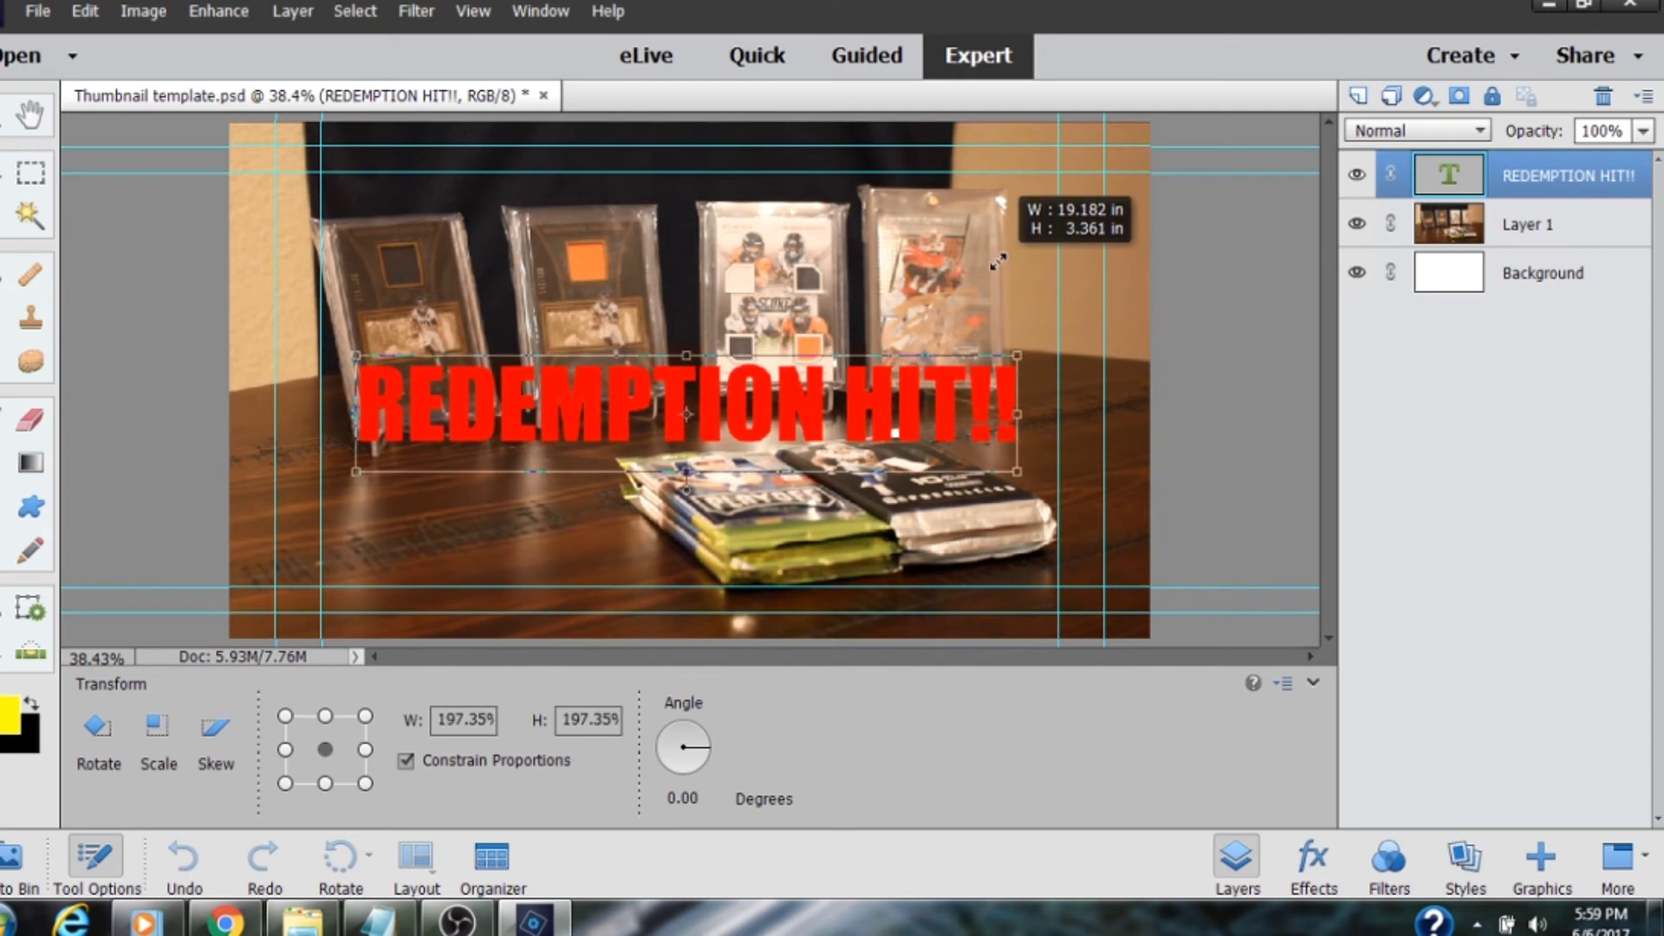
left_click_drag(998, 261, 999, 261)
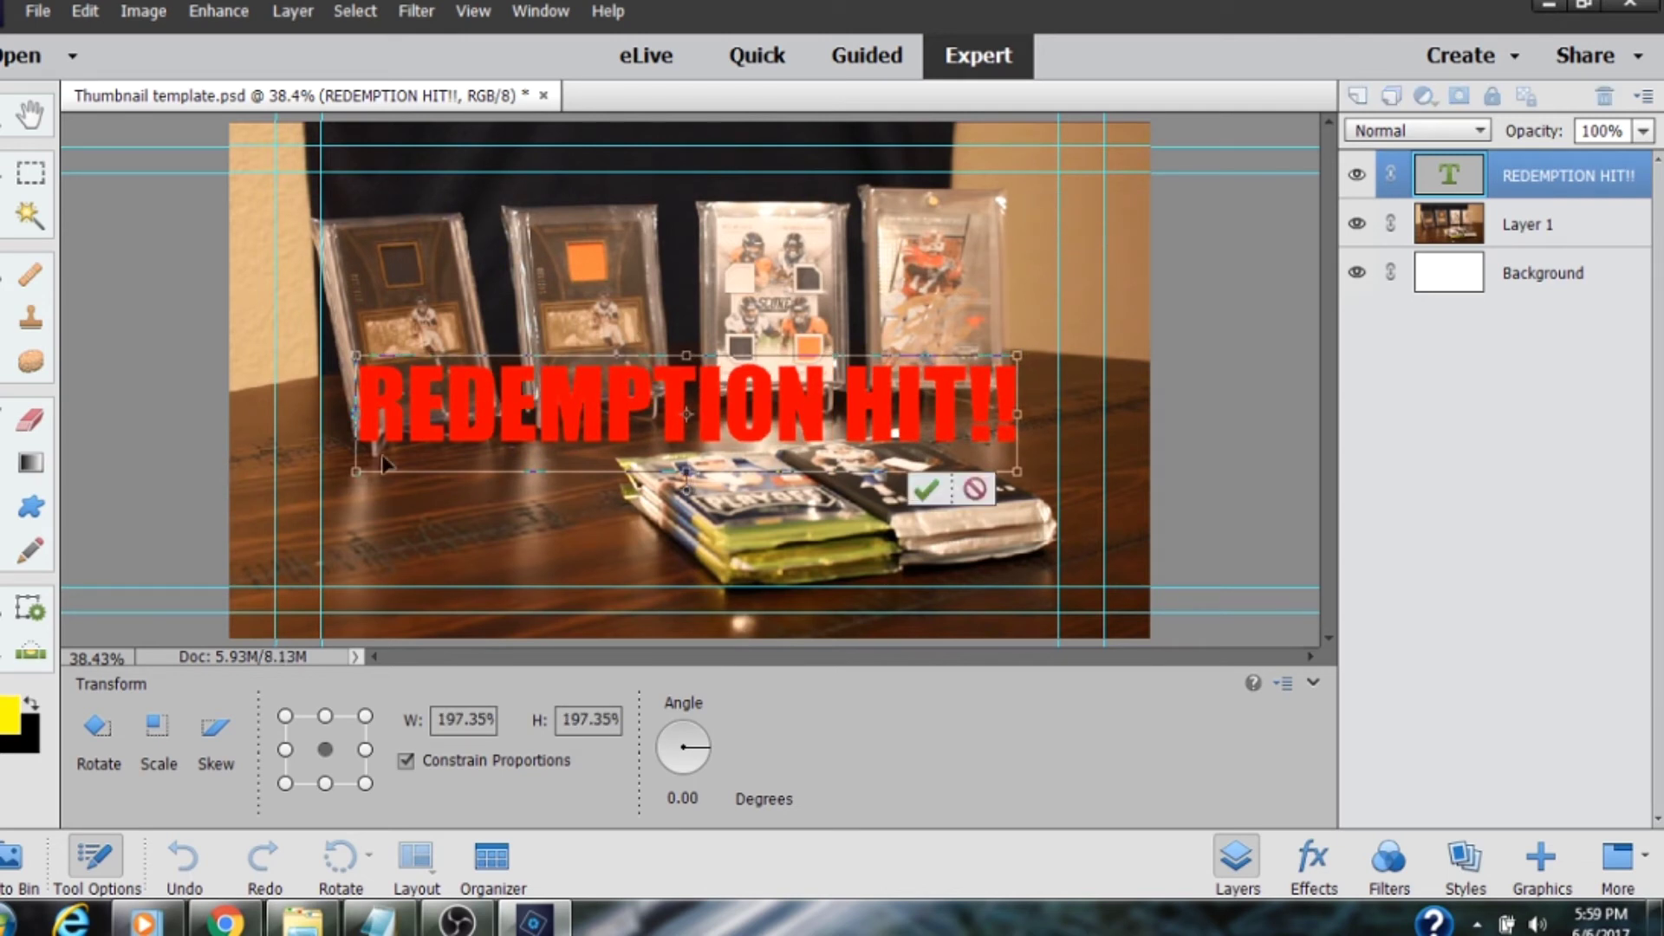
left_click_drag(356, 473, 349, 474)
left_click(923, 490)
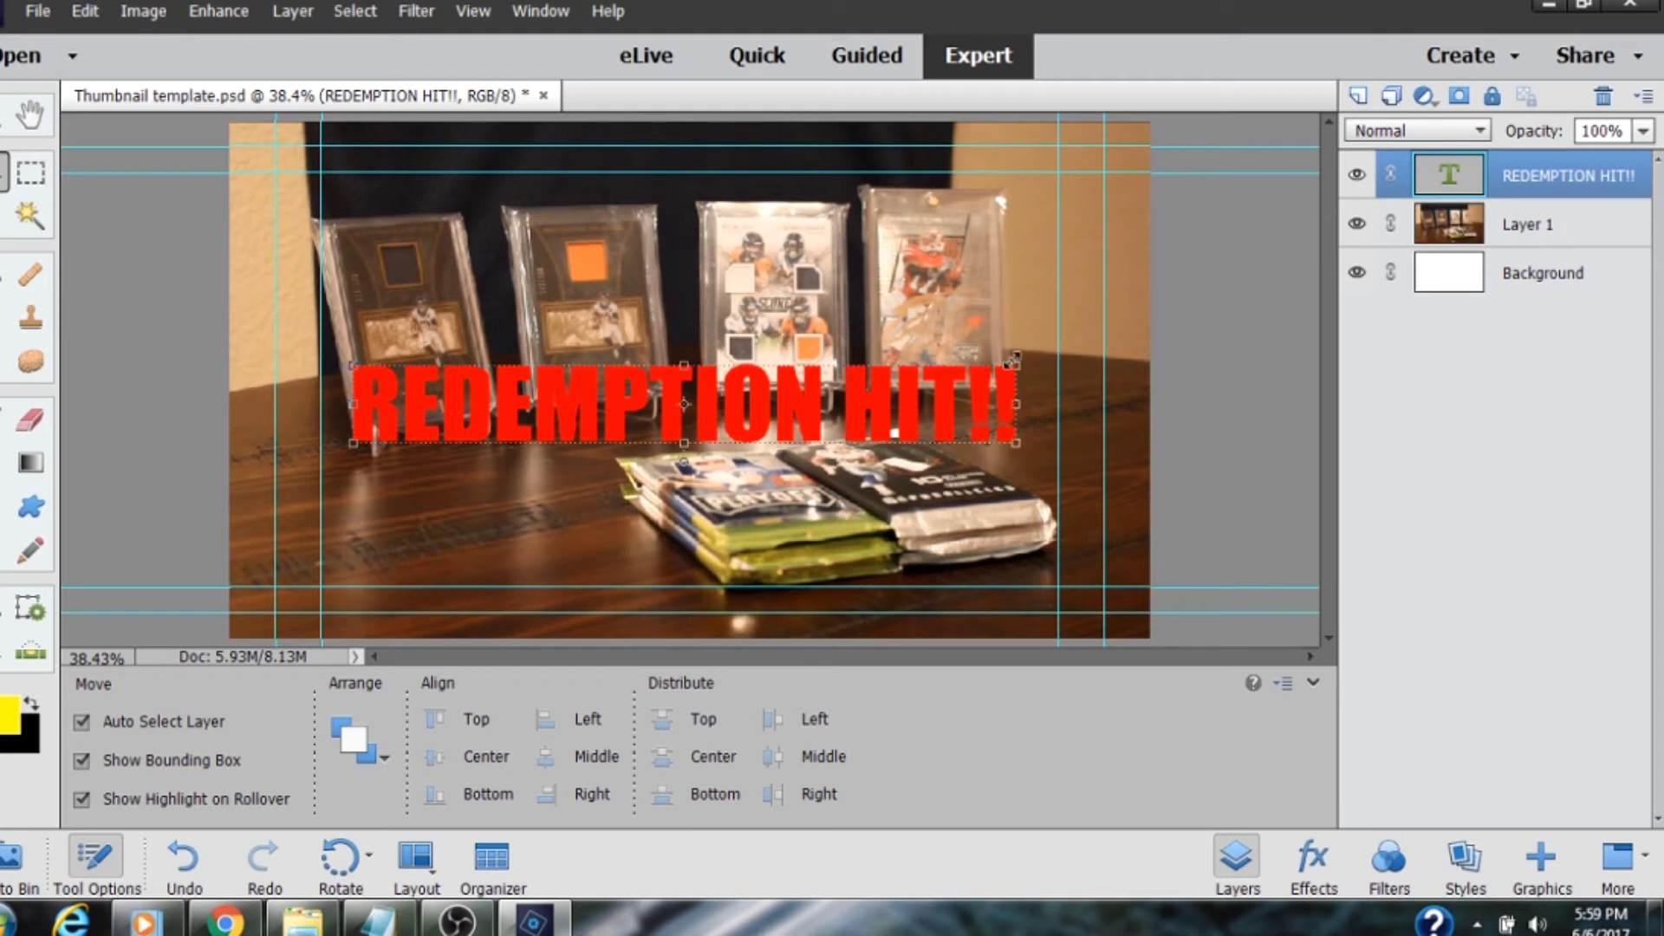
Step: Skew the "REDEMPTION HIT!!" text so it slants upward to the right, and center it over the cards
left_click(138, 15)
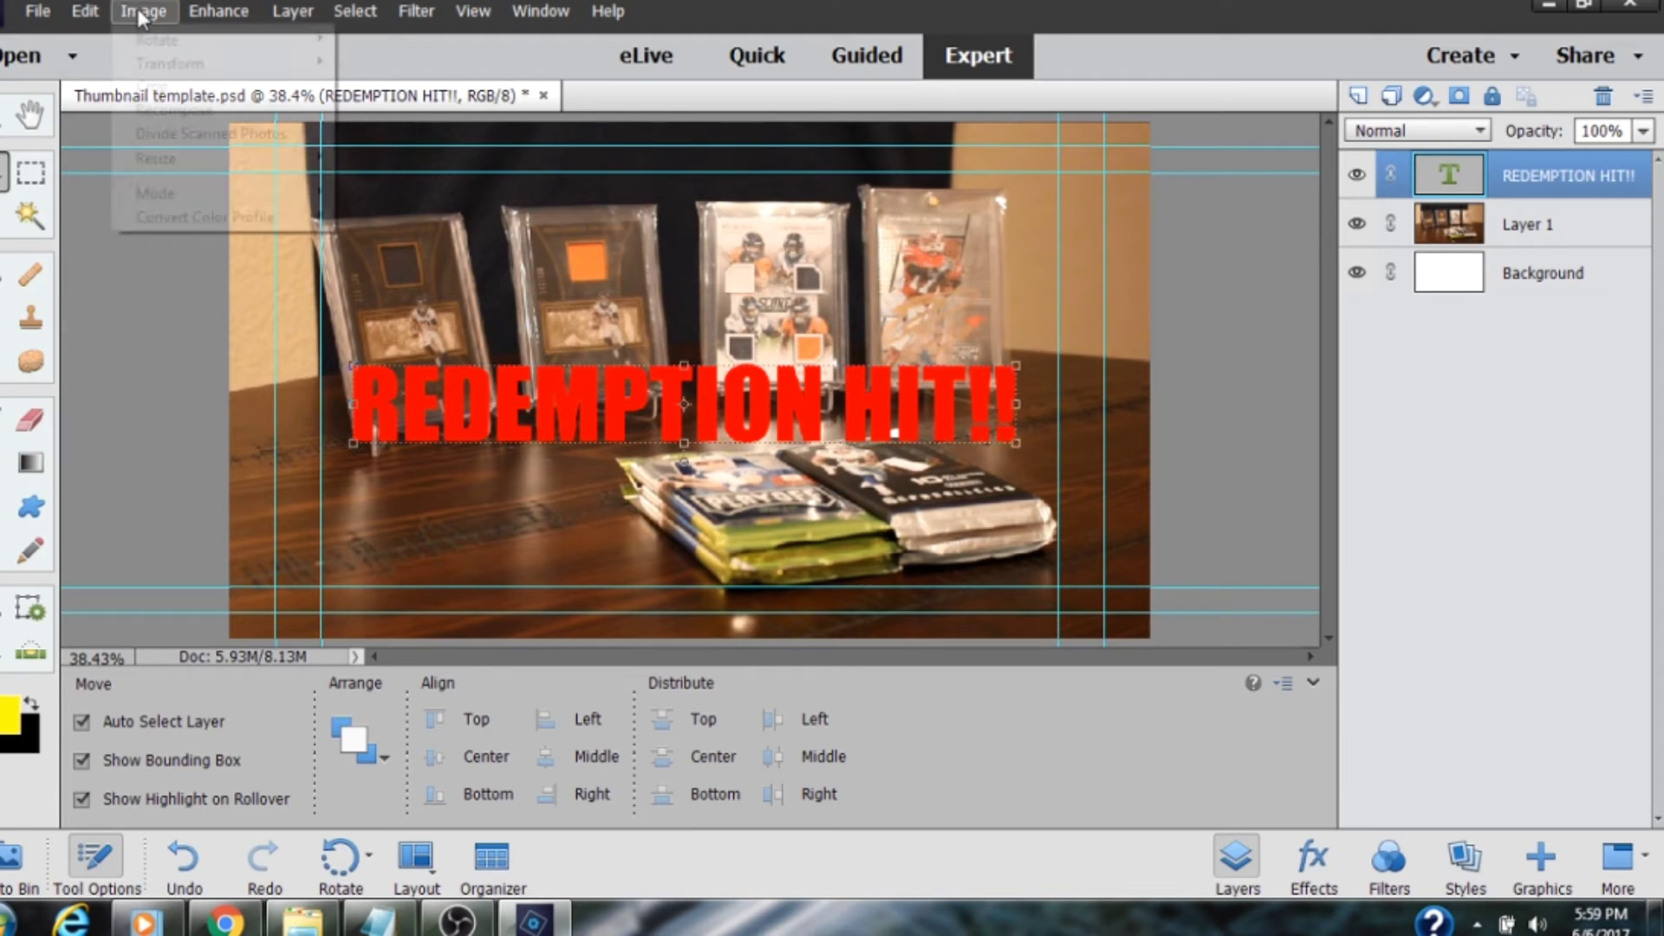
mouse_move(161, 70)
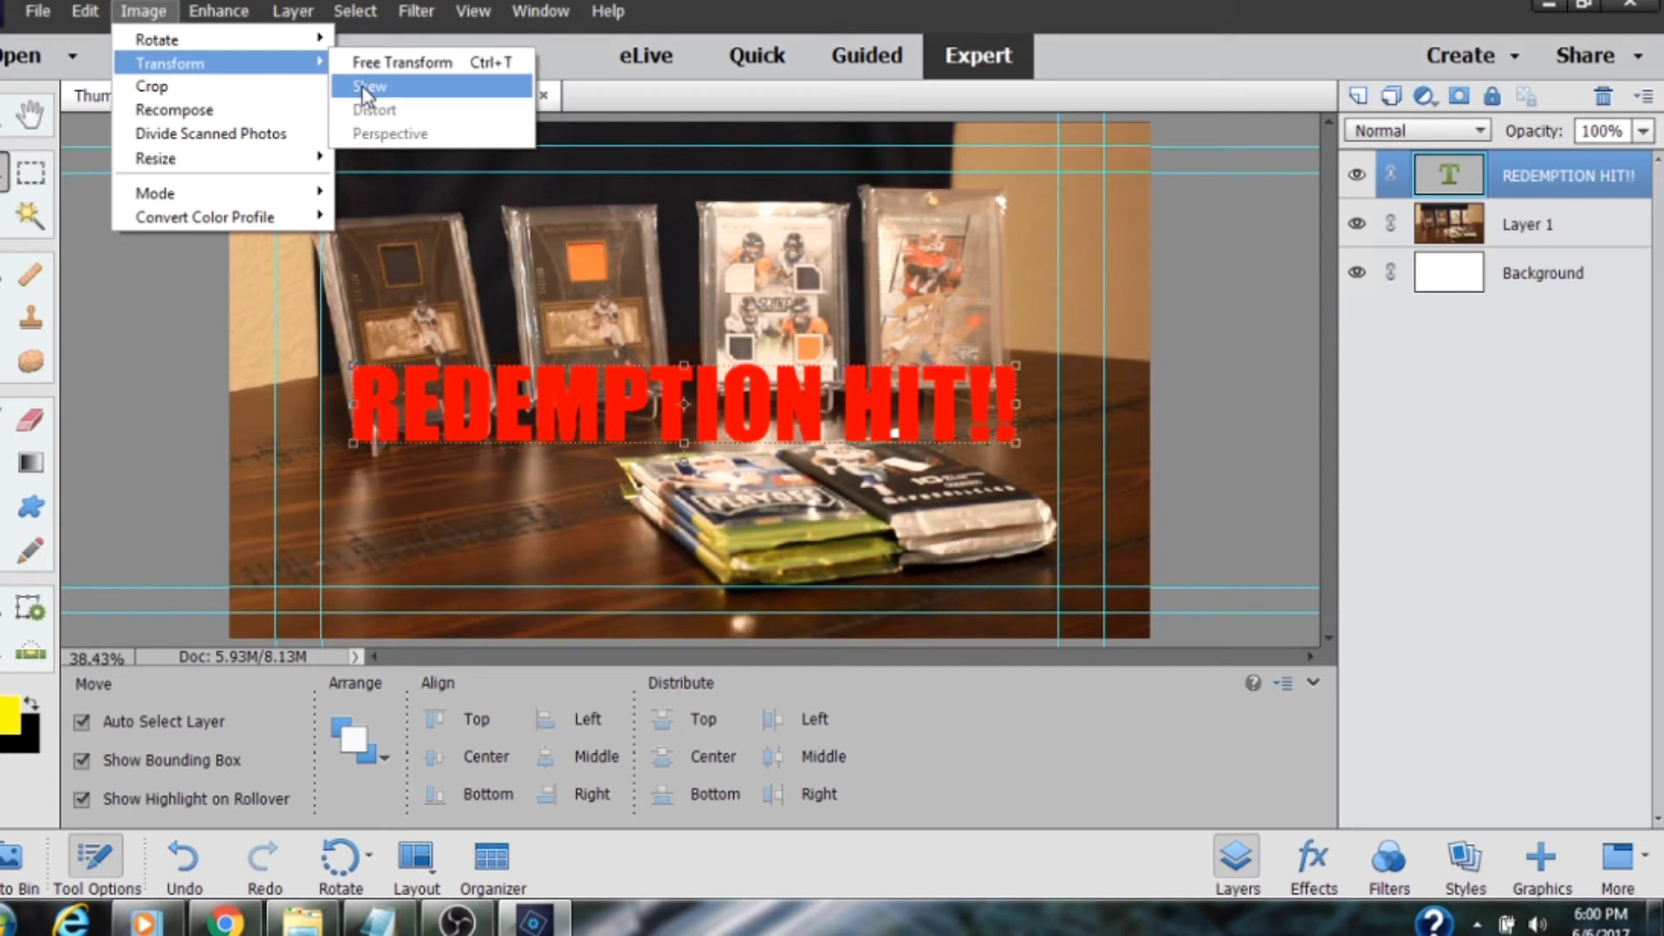
left_click(362, 88)
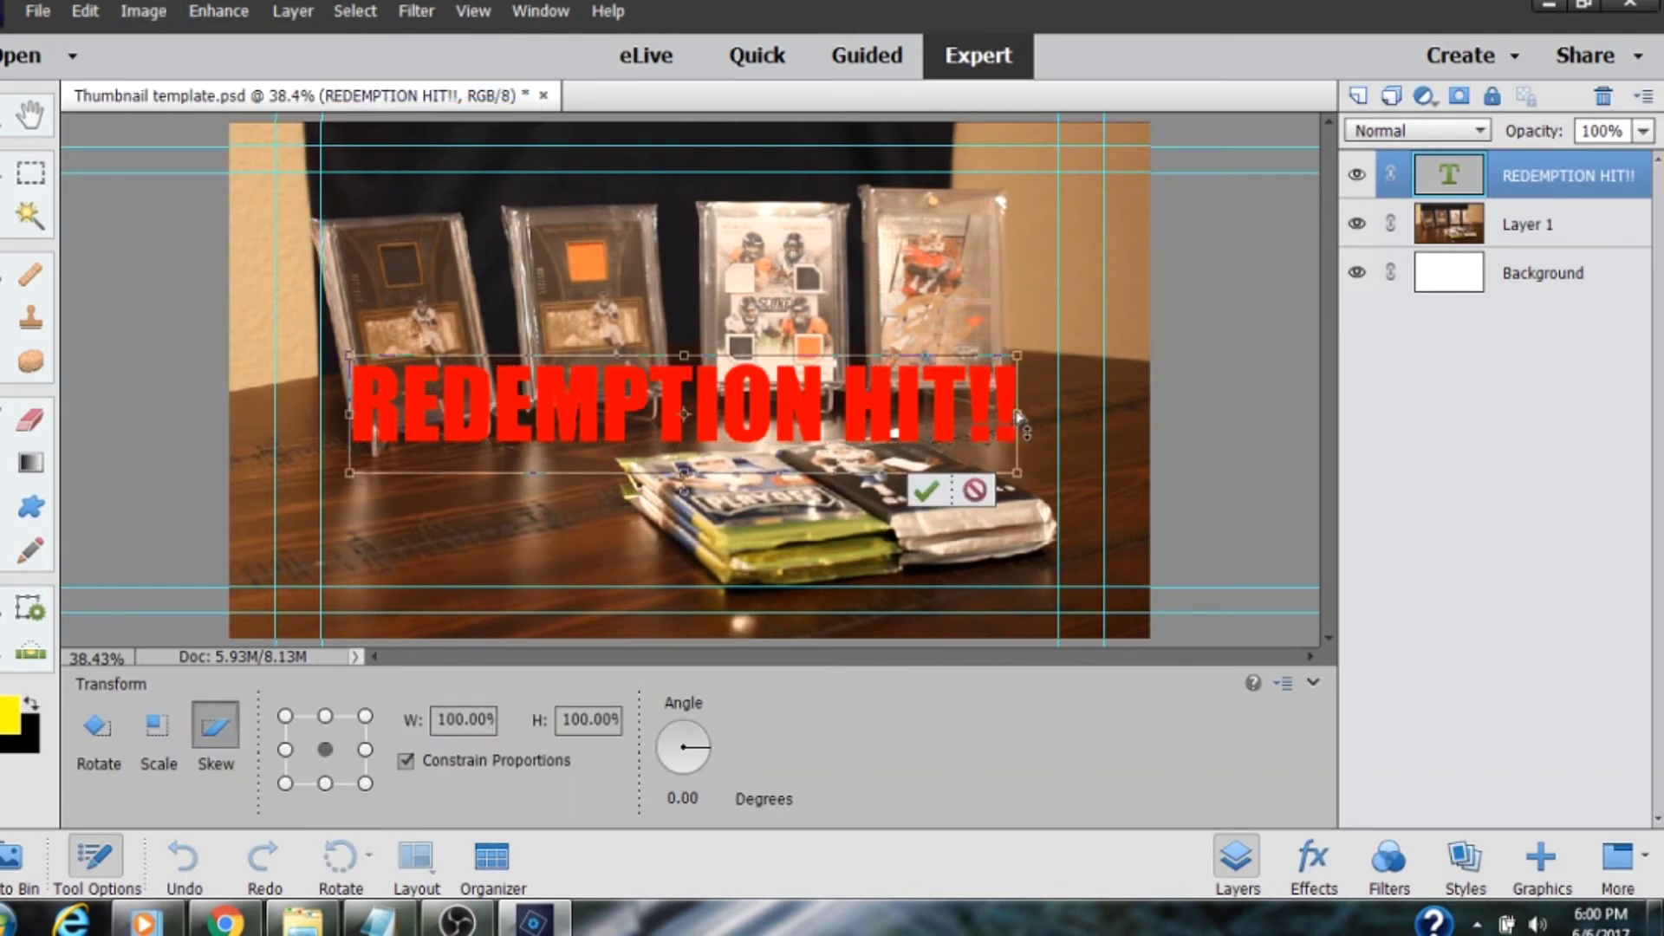
left_click_drag(1025, 421, 1006, 243)
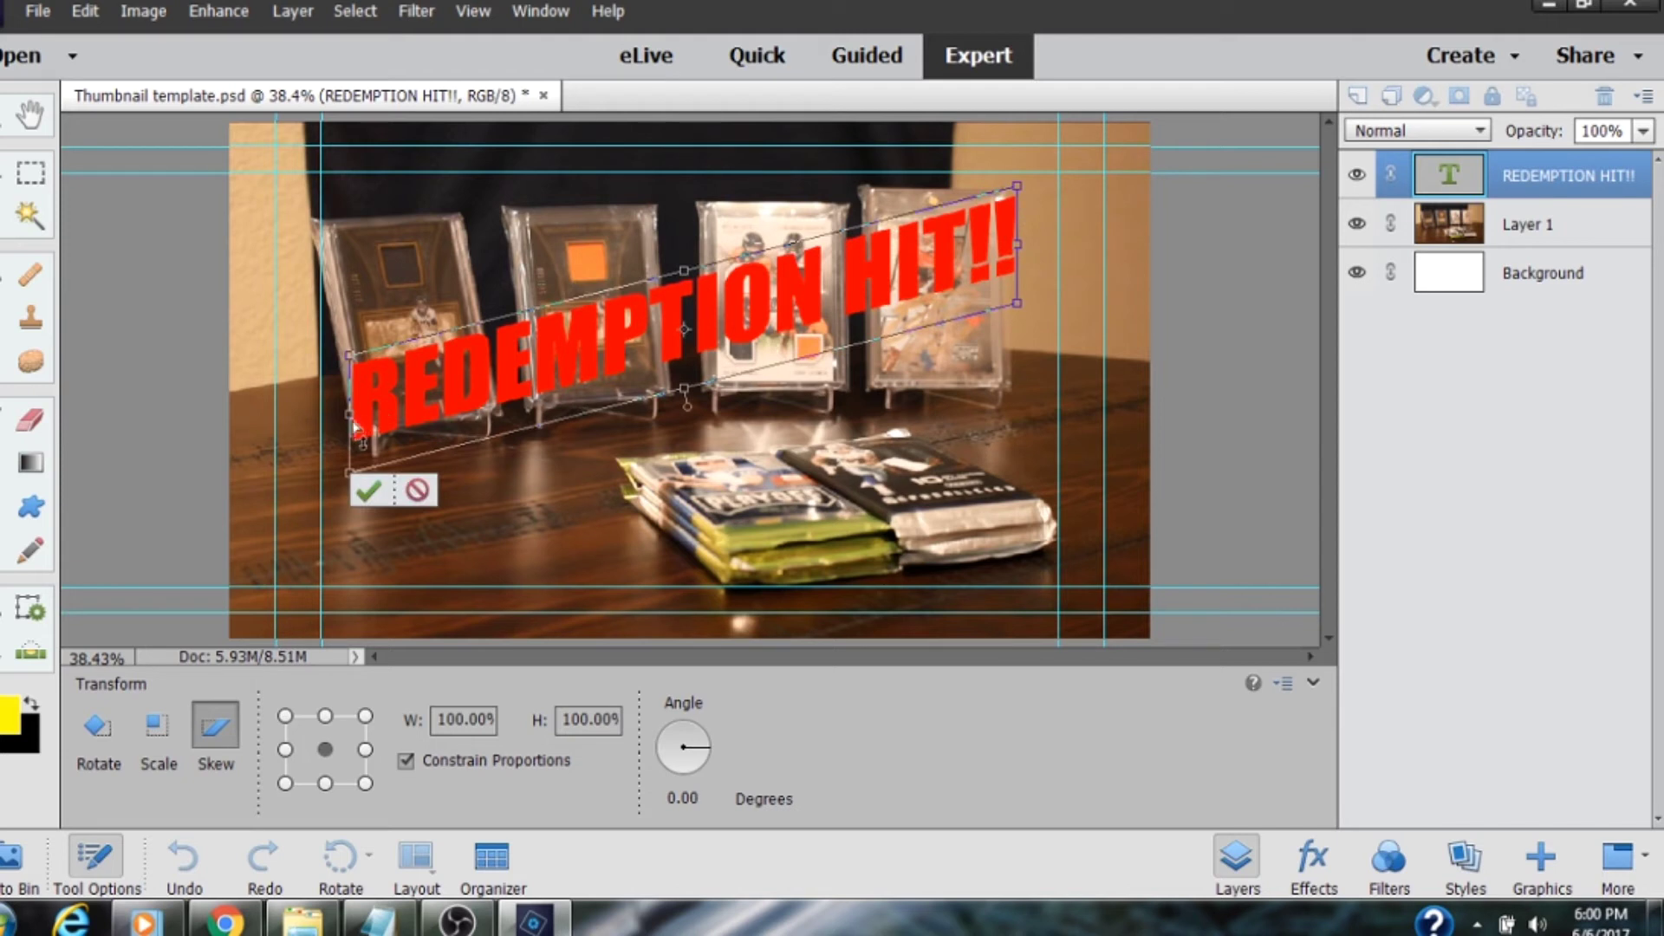
left_click_drag(351, 419, 351, 457)
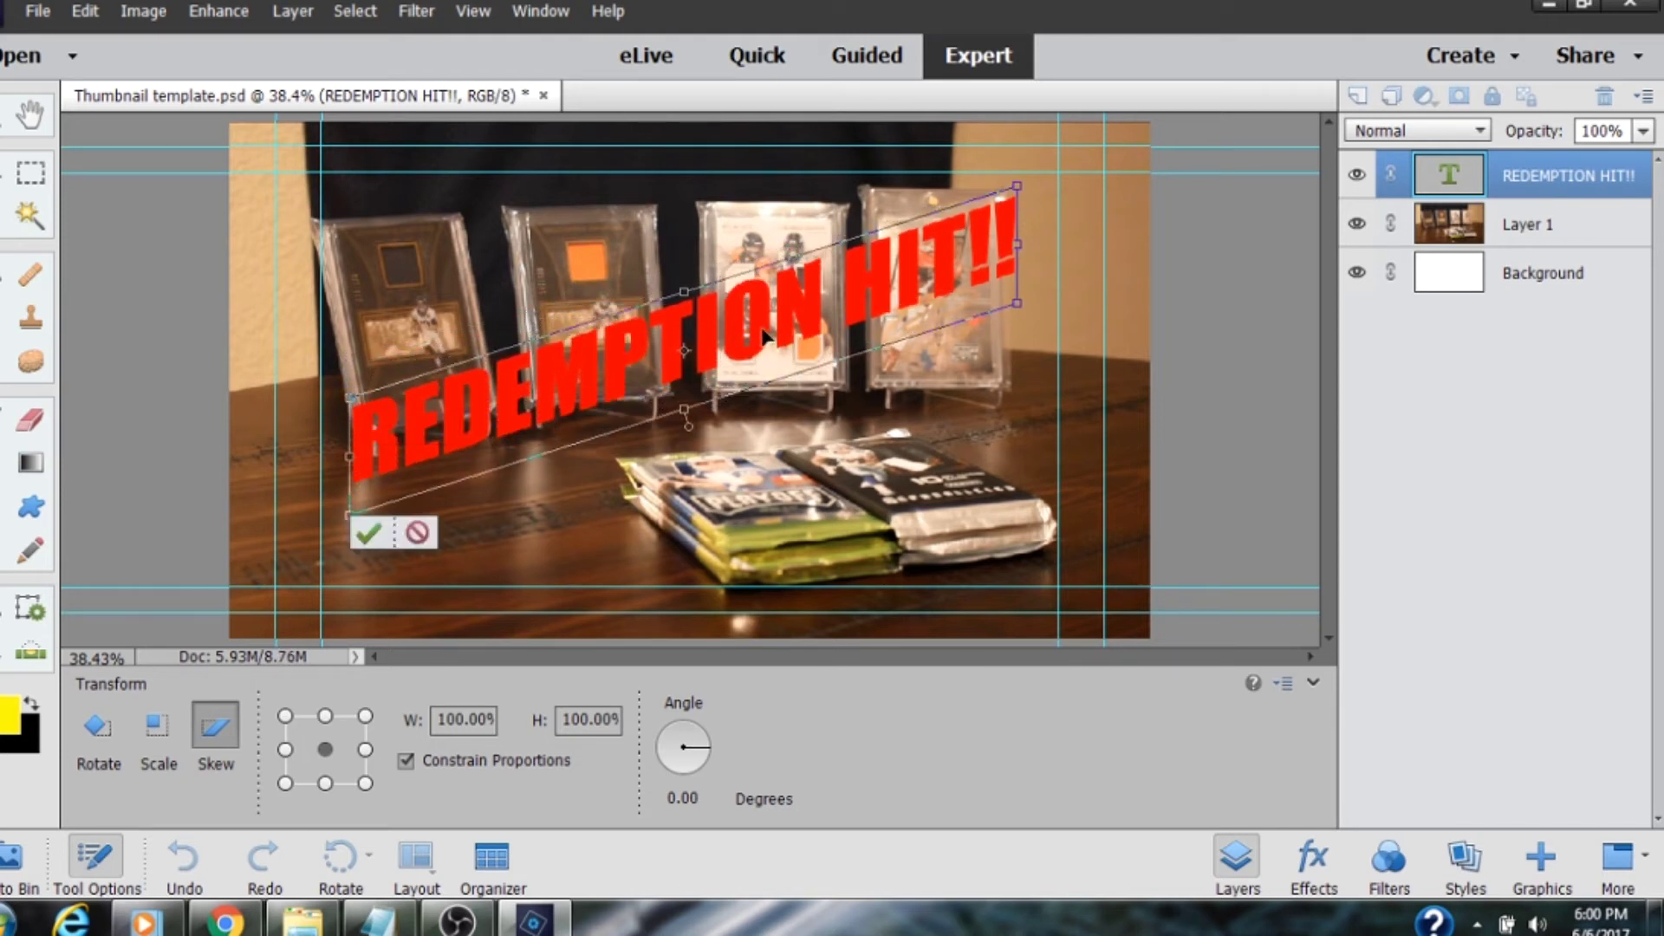
mouse_move(814, 325)
left_mouse_down()
mouse_move(793, 345)
mouse_move(800, 319)
left_mouse_up()
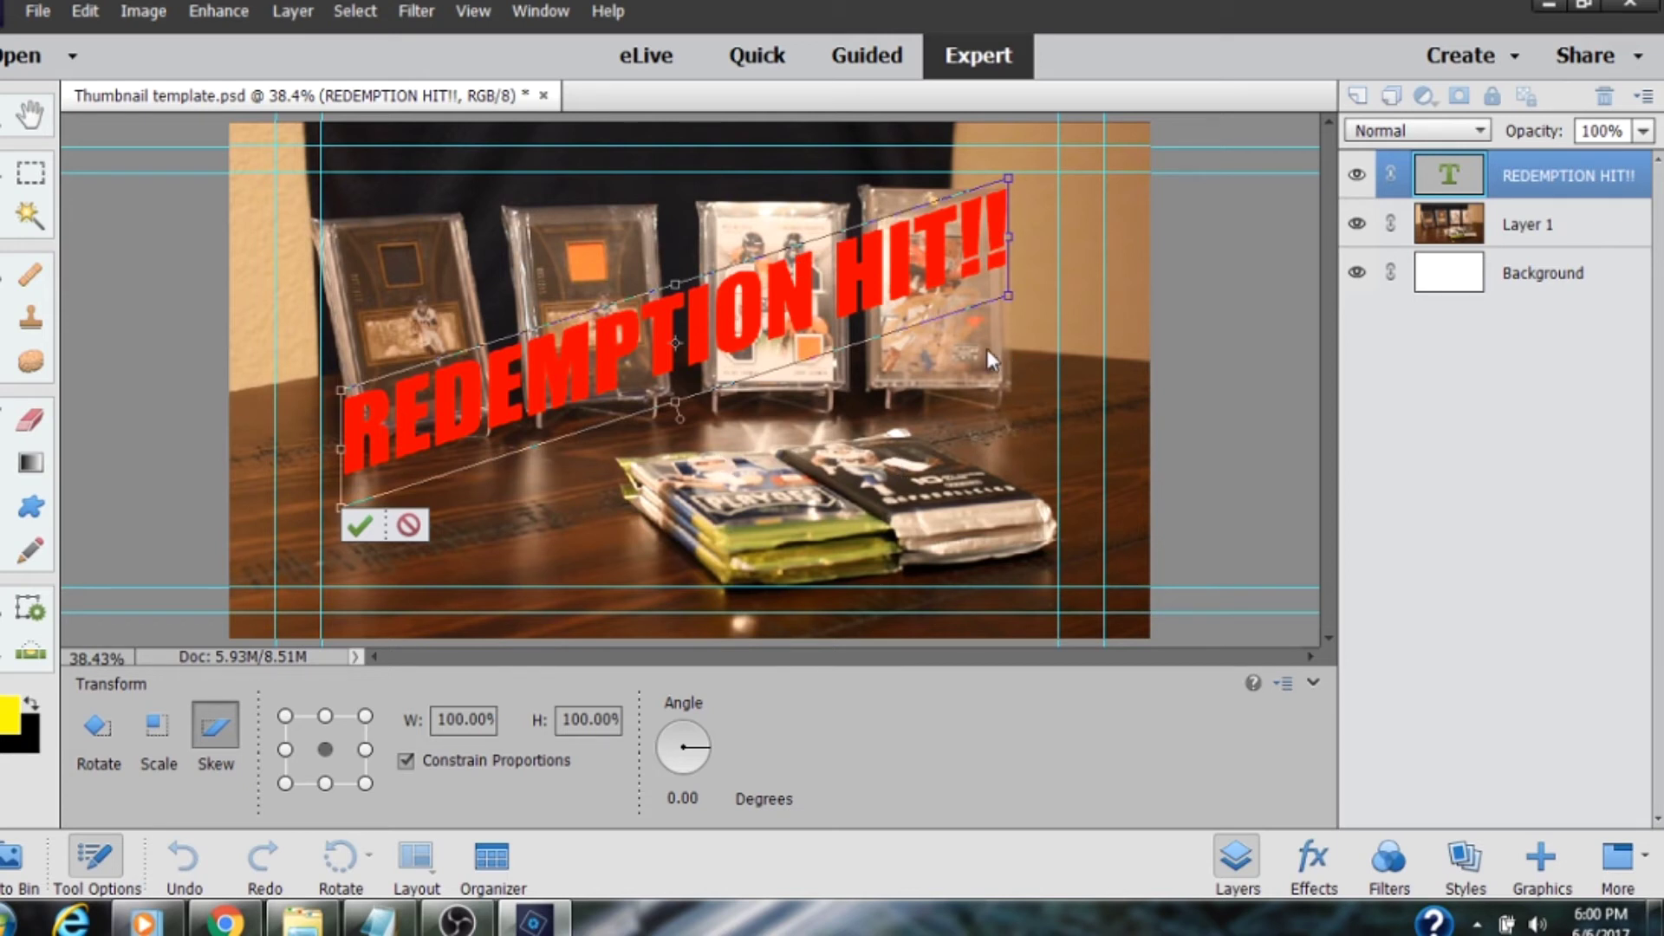
left_click_drag(749, 319, 764, 319)
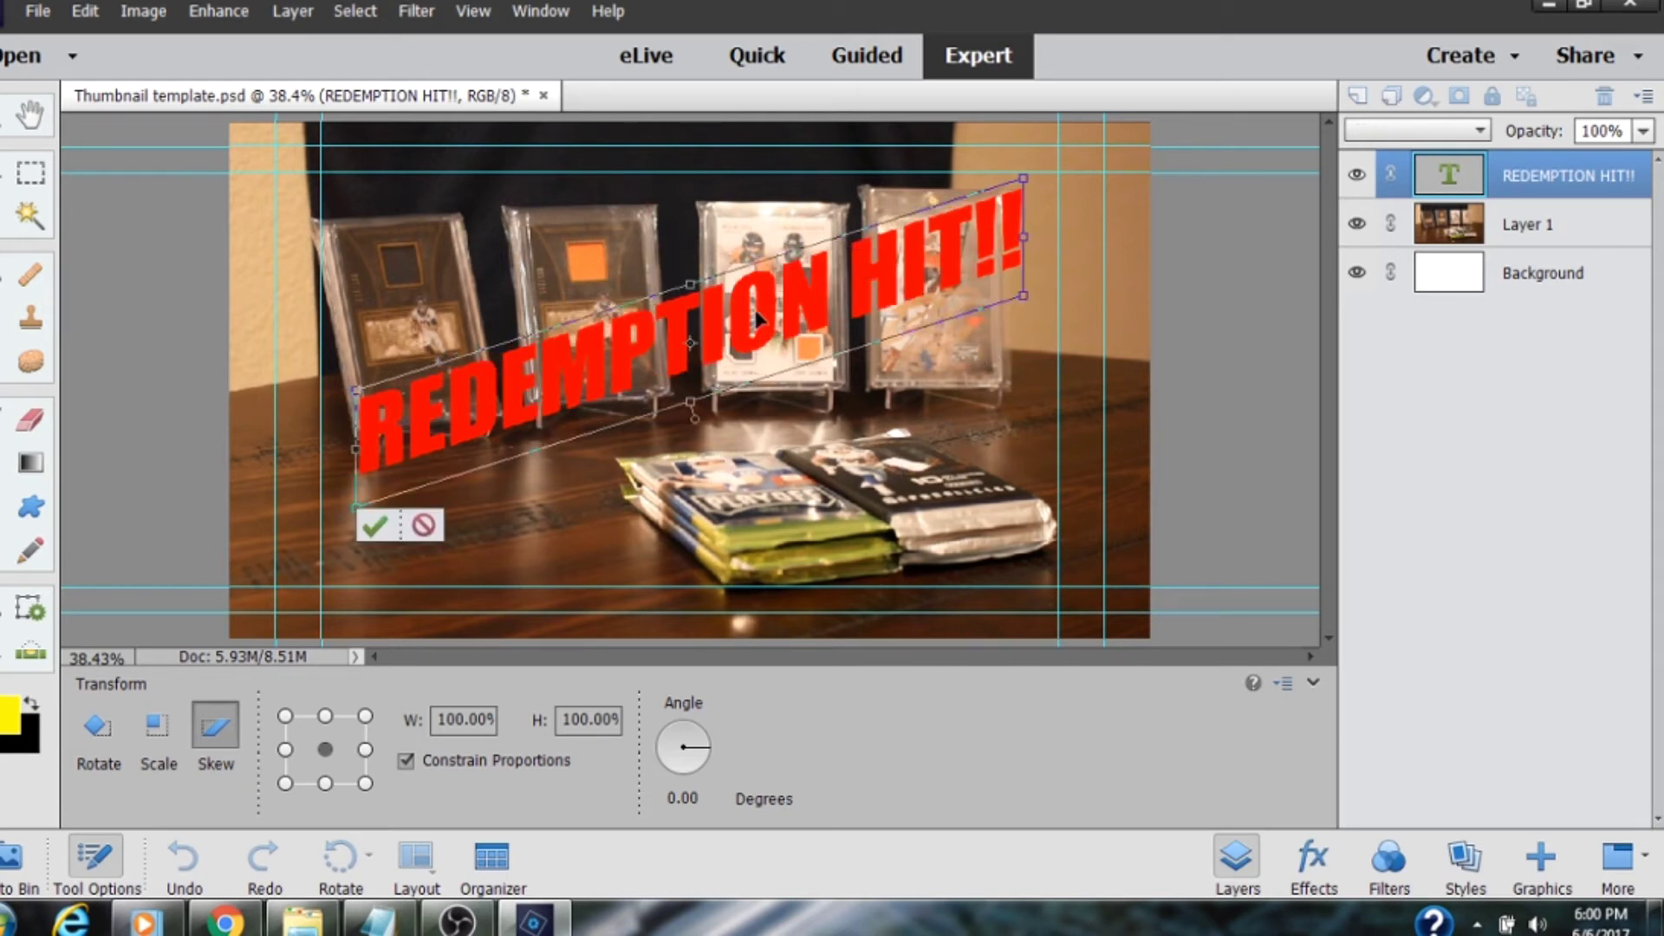
left_click(372, 525)
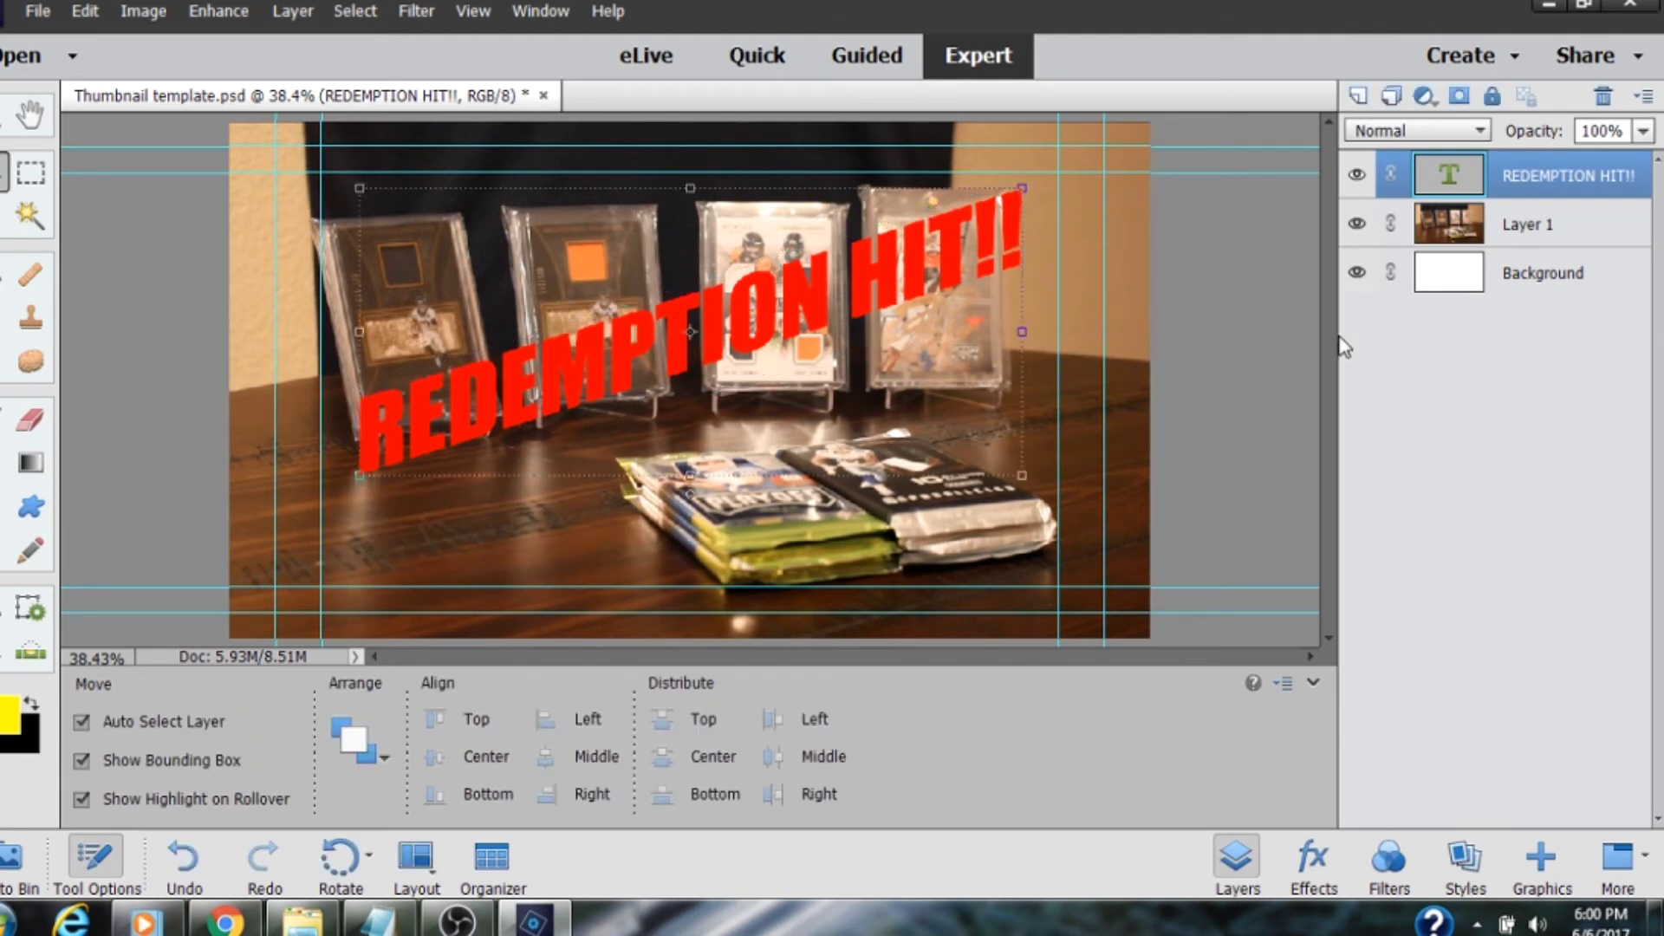
Step: Open the style settings of the "REDEMPTION HIT!!" text layer and enable the Stroke effect
left_click(107, 298)
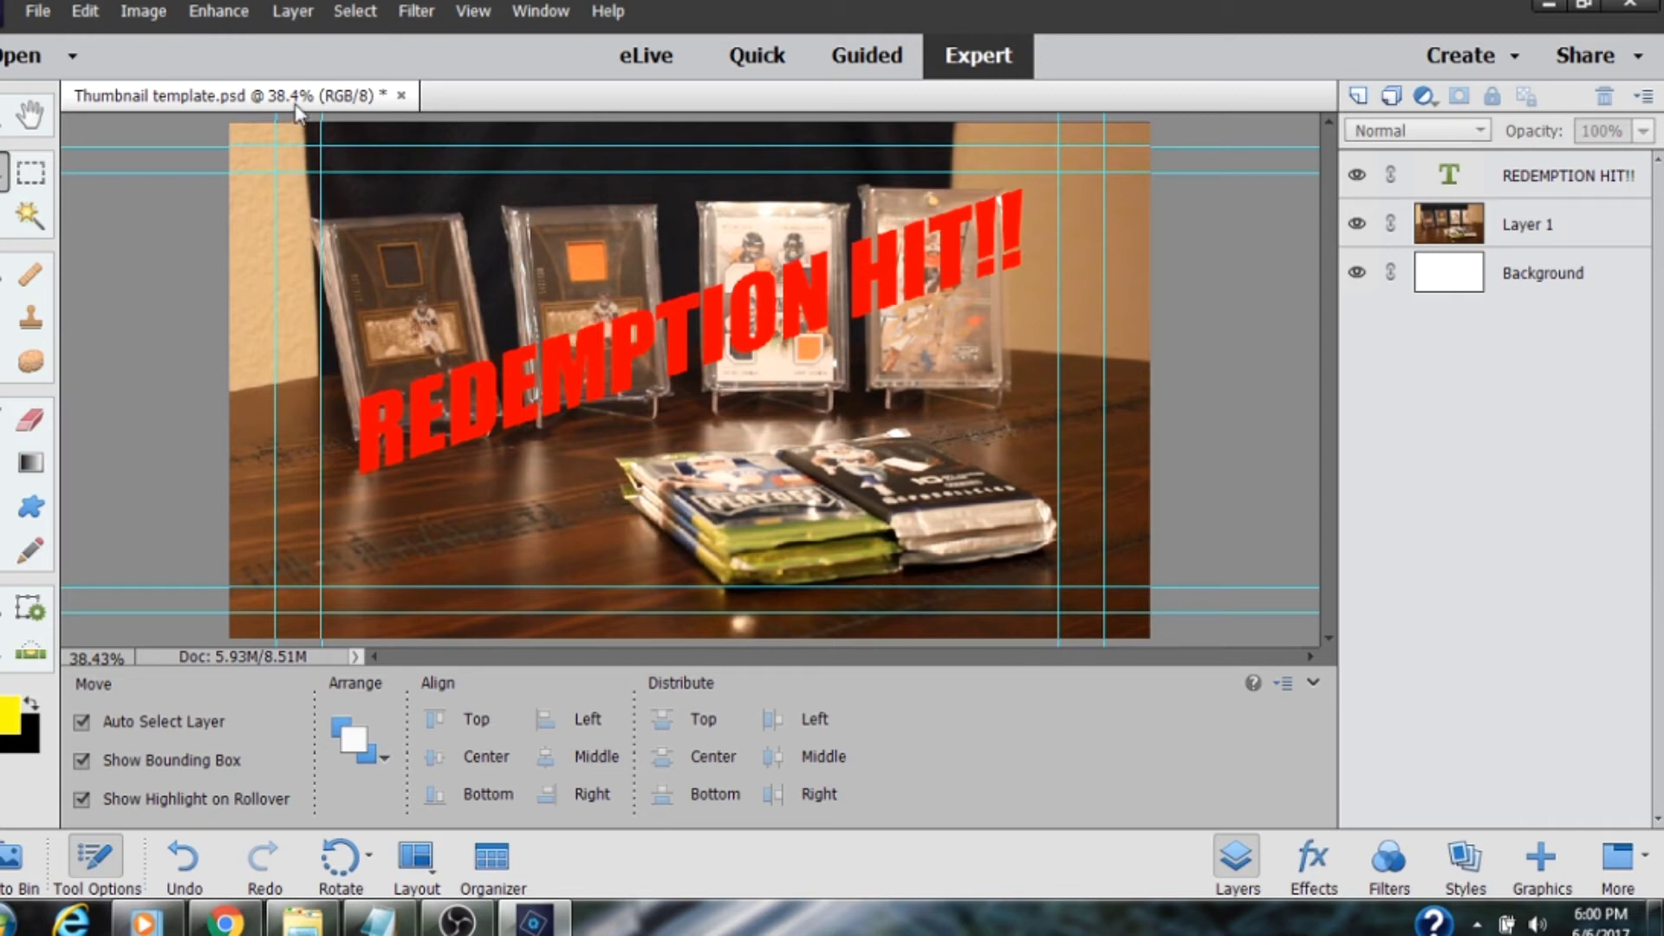
left_click(1577, 186)
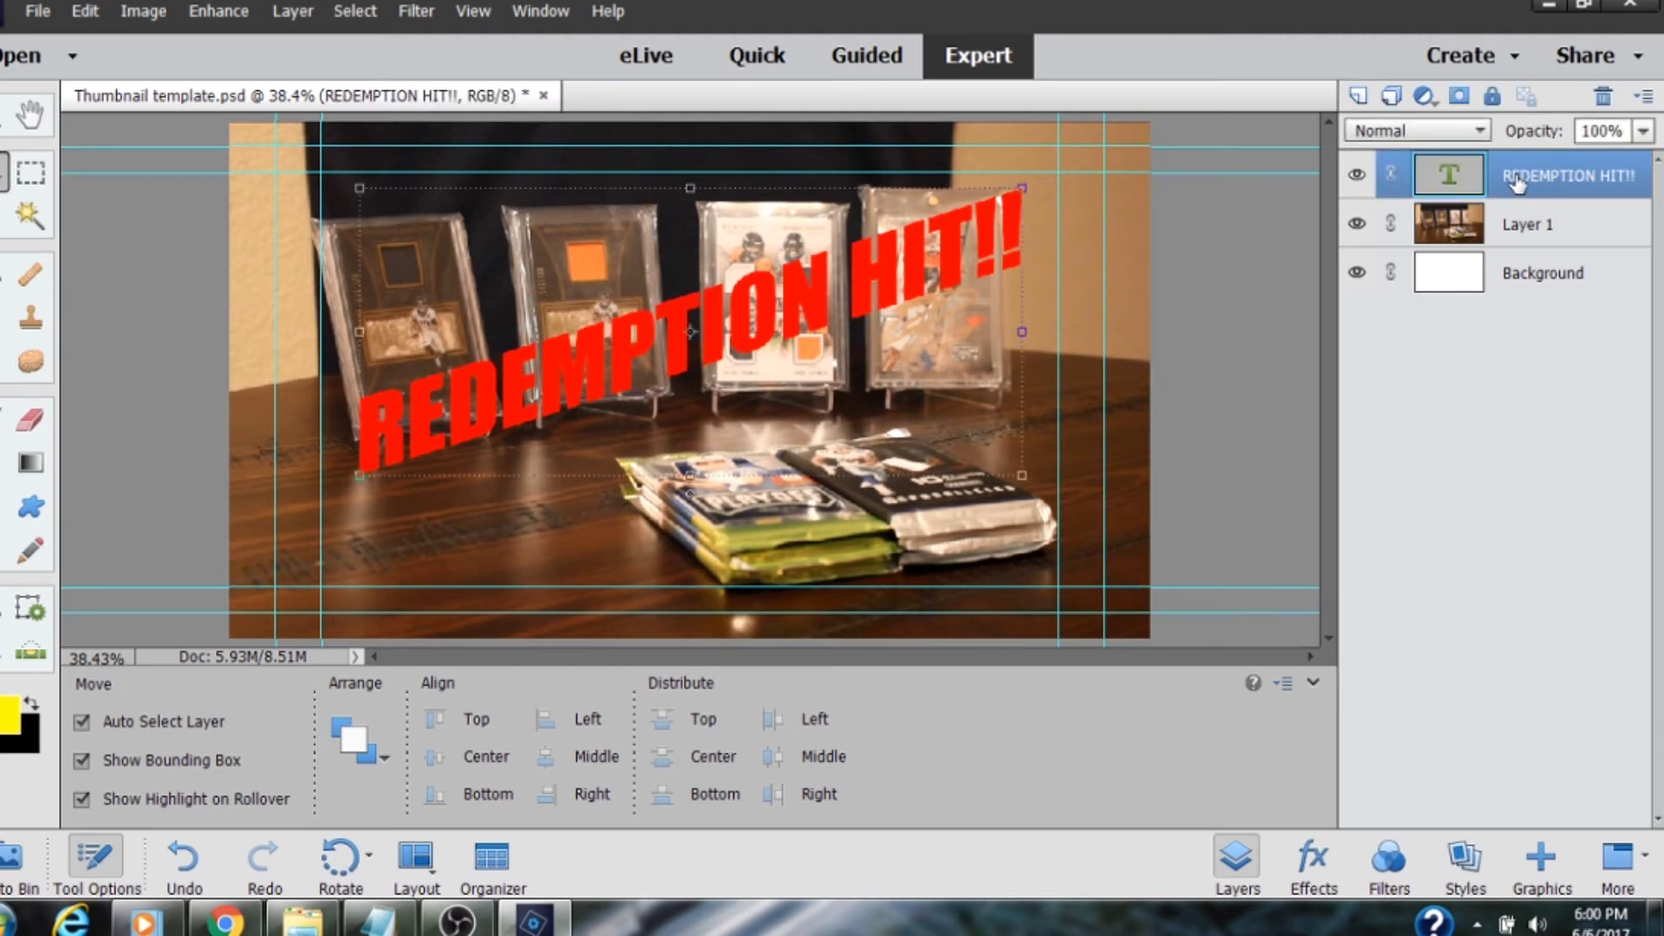
left_click(293, 12)
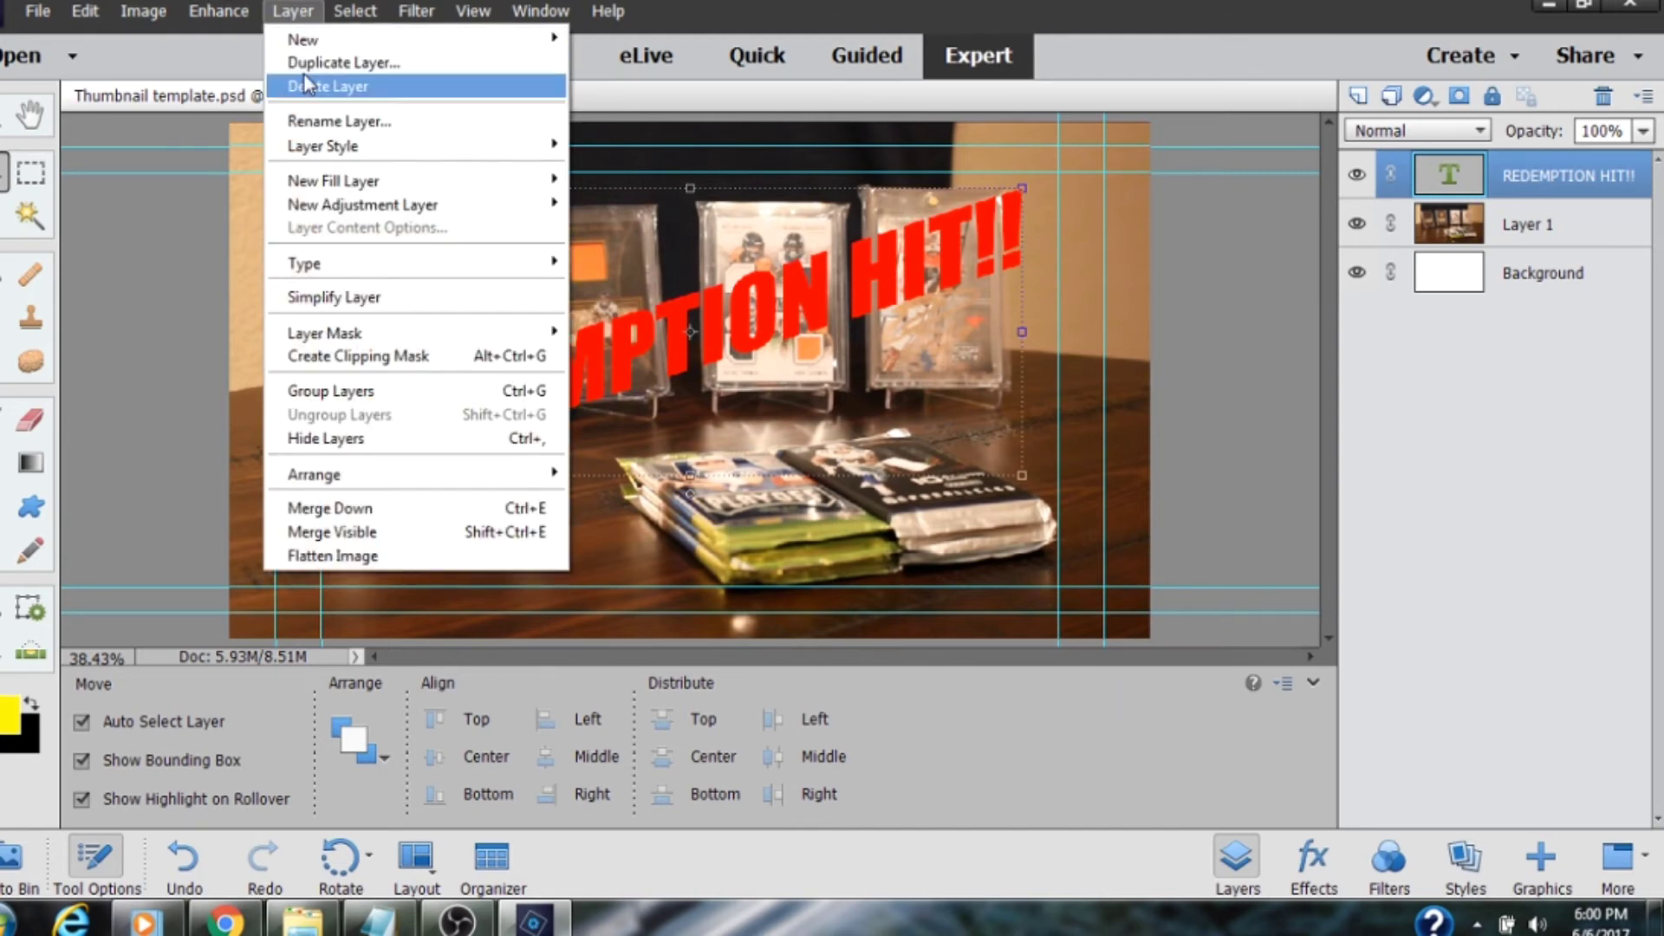
mouse_move(324, 153)
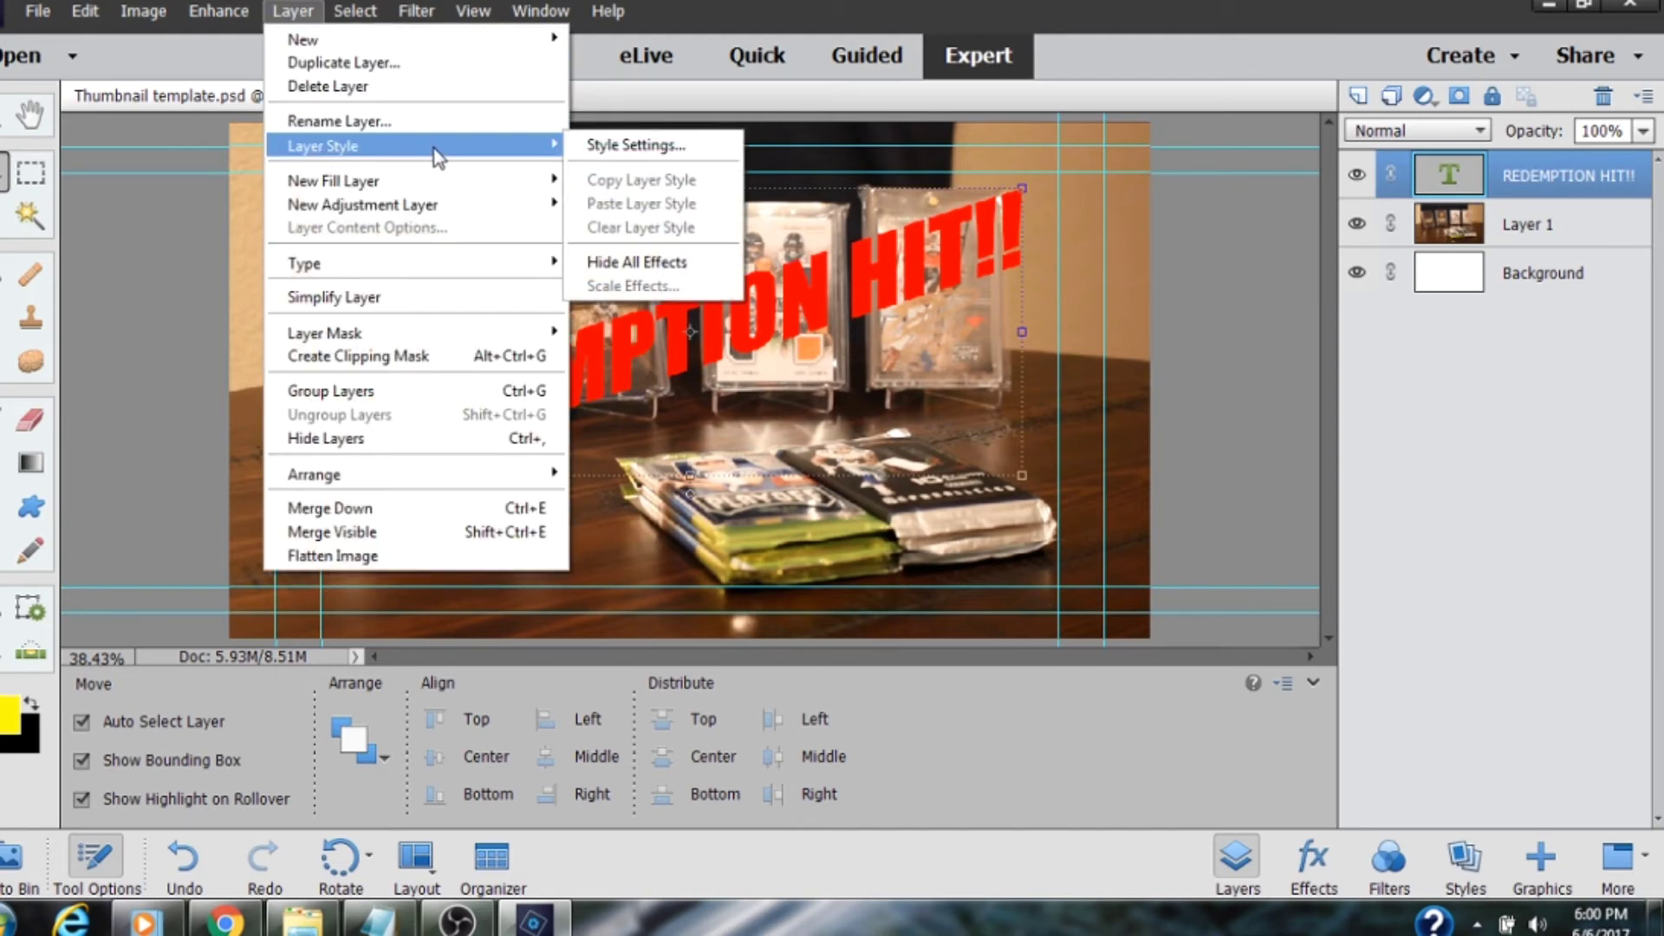
left_click(643, 147)
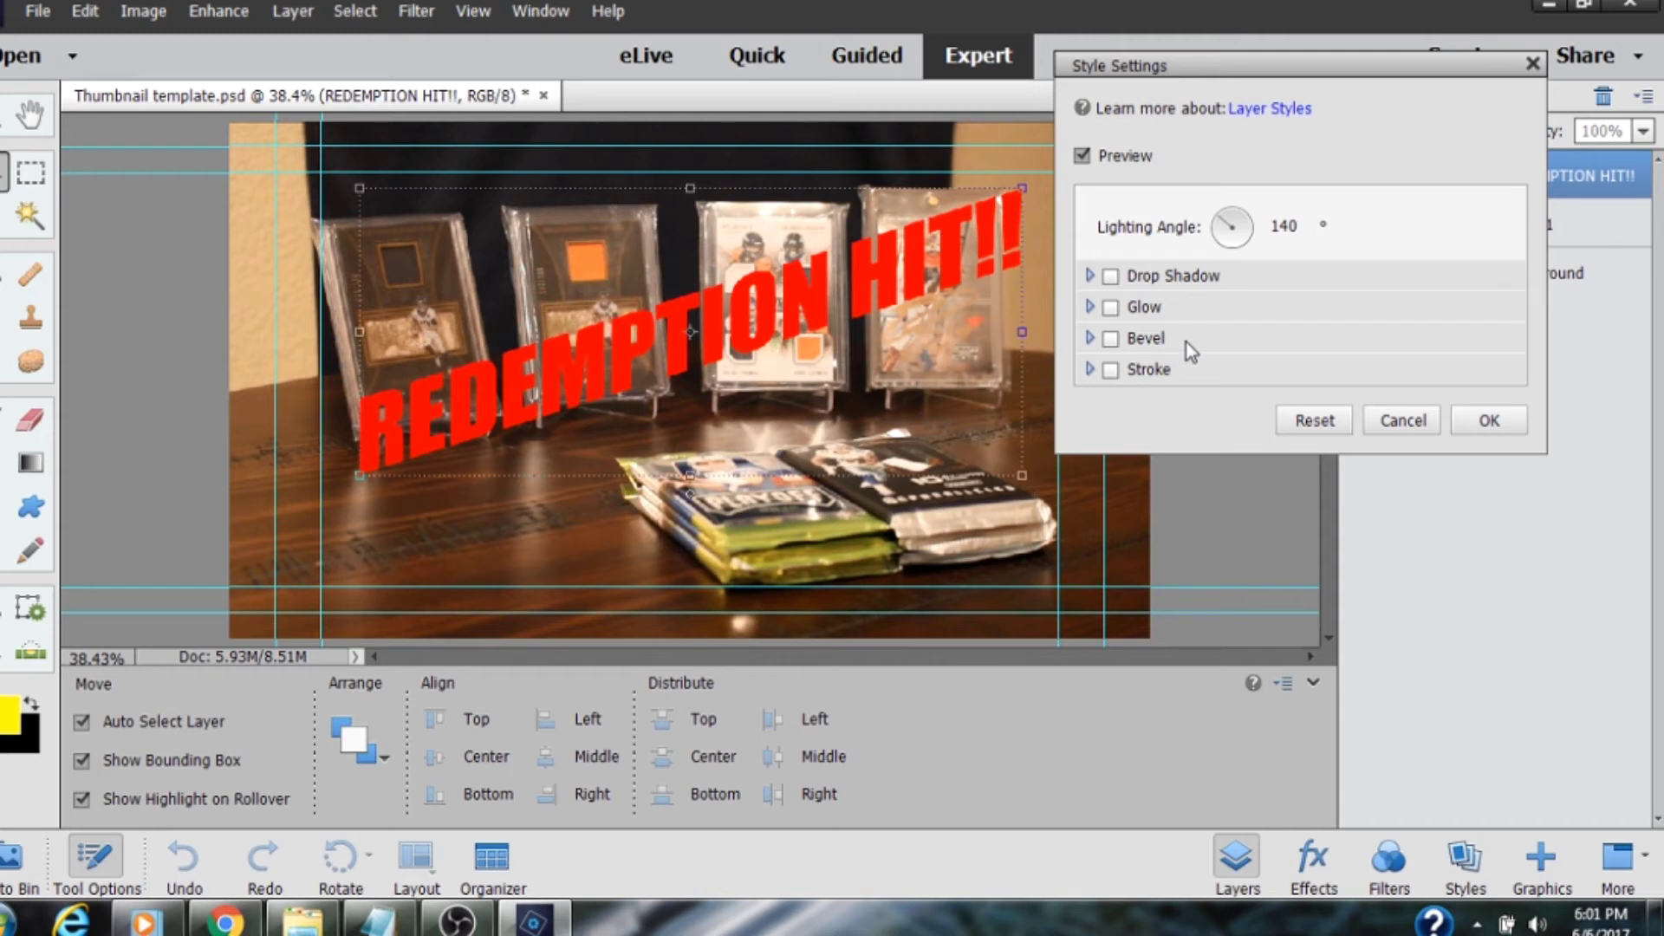
left_click(1110, 371)
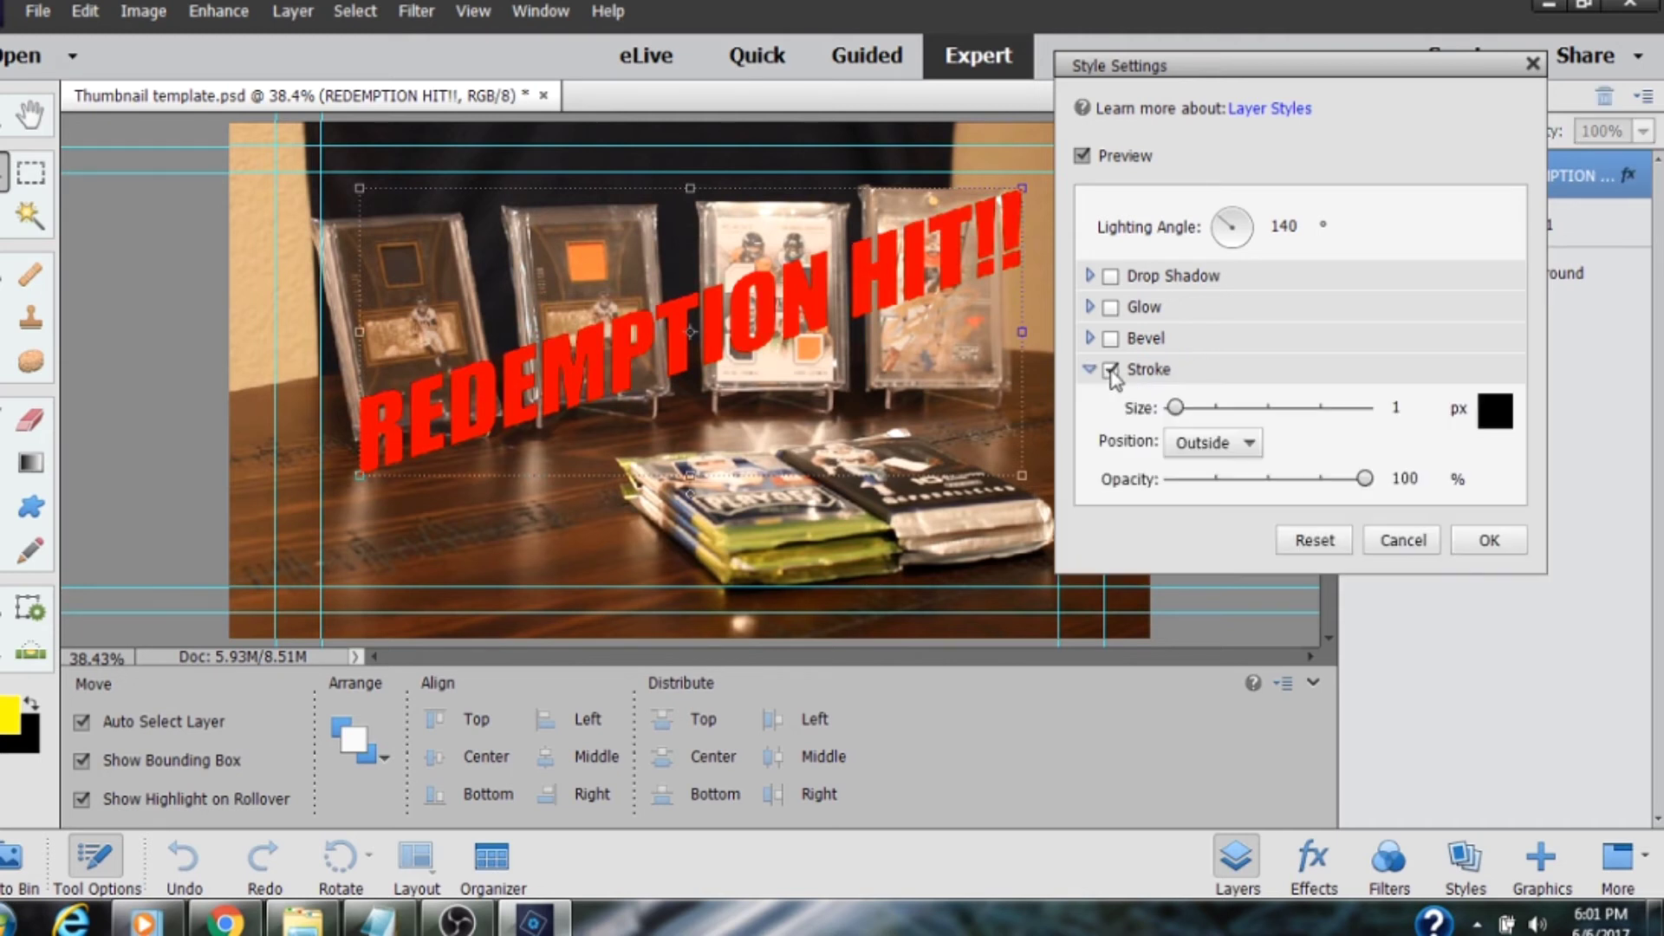
Step: Try the Inside position for the text's stroke, and switch it back to Outside
left_click(1213, 443)
left_click(1208, 485)
left_click(1241, 443)
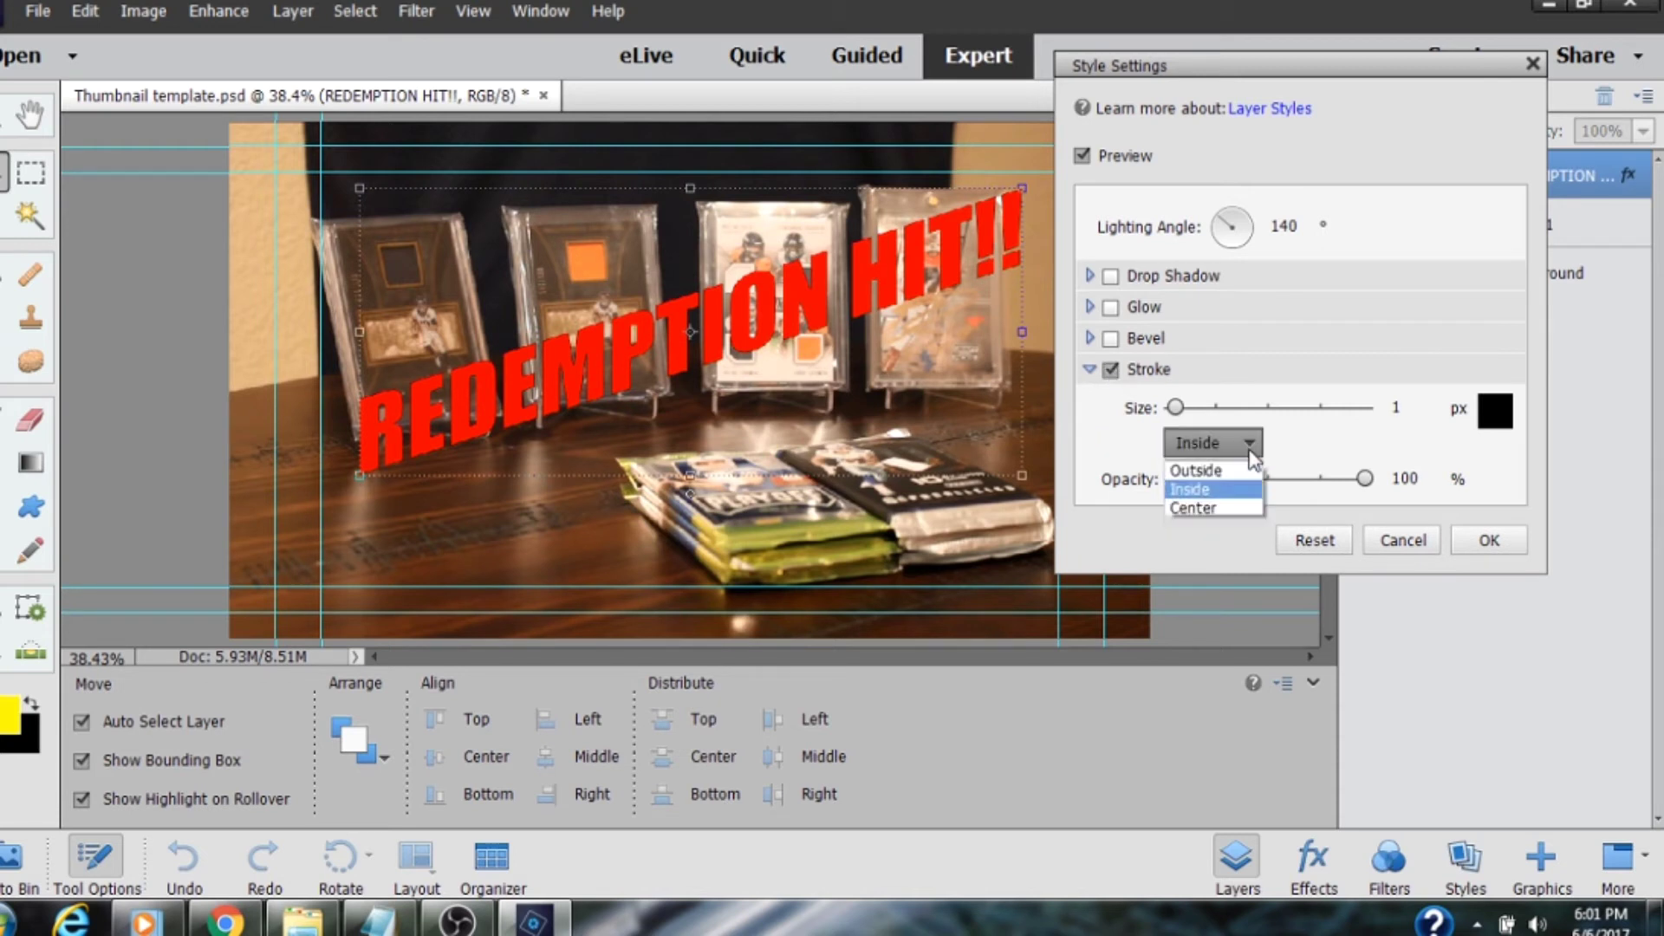
left_click(1240, 471)
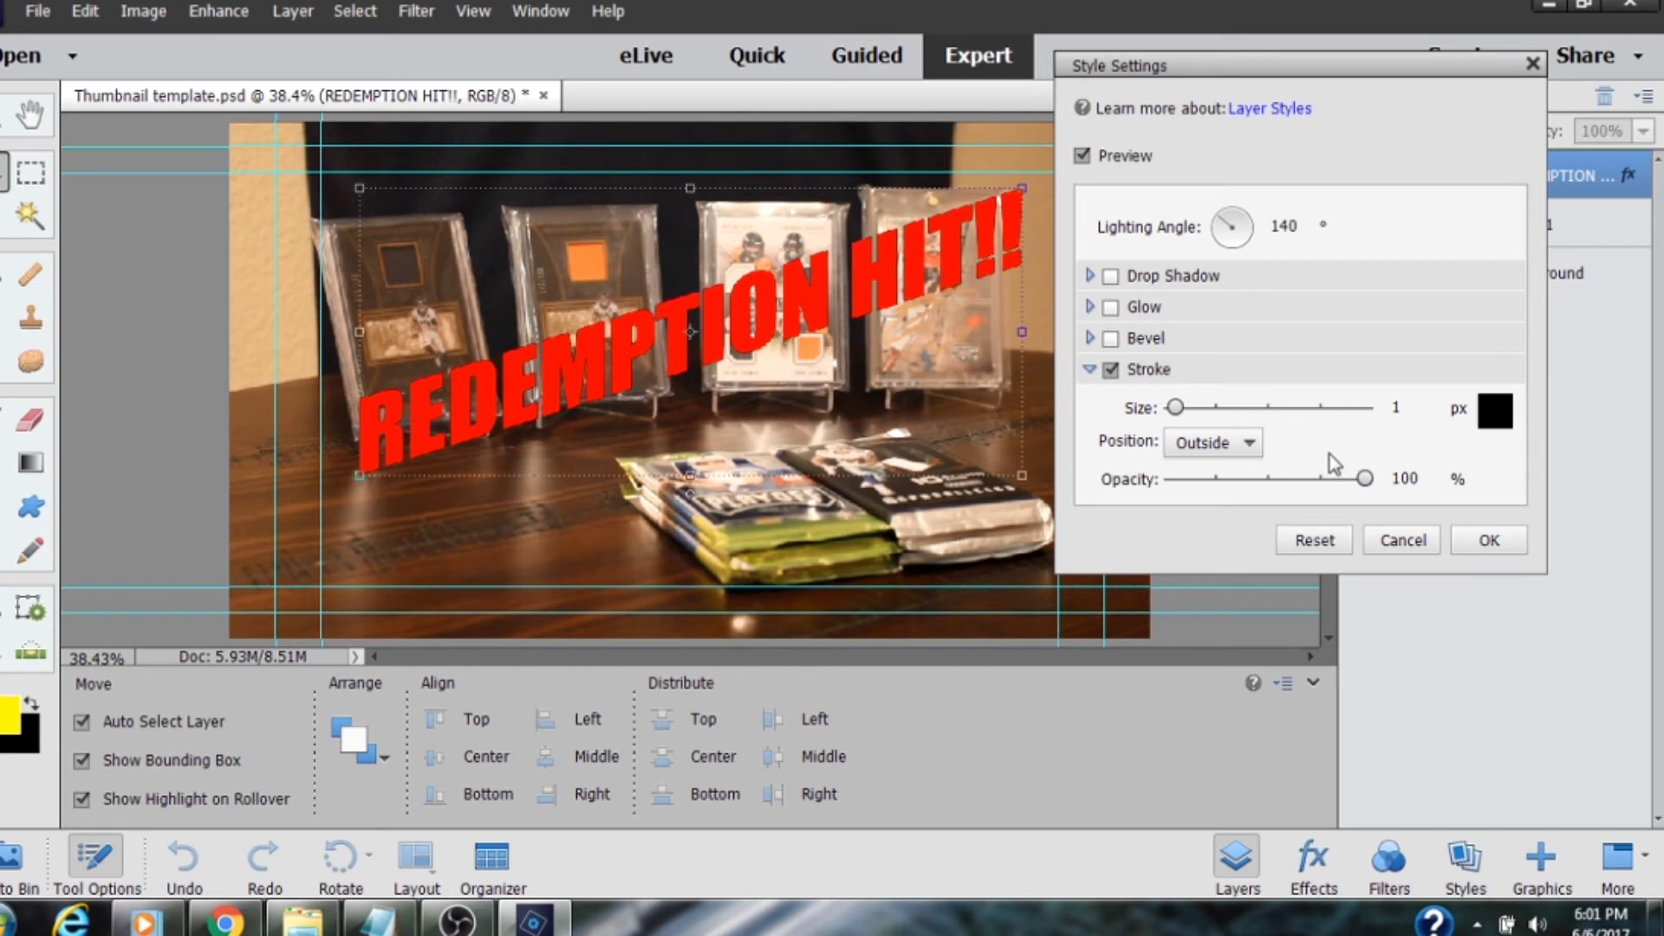
Step: Set the text's stroke color to white (ffffff) and its size to 29 px
left_click(1484, 415)
left_click_drag(1207, 383, 1033, 330)
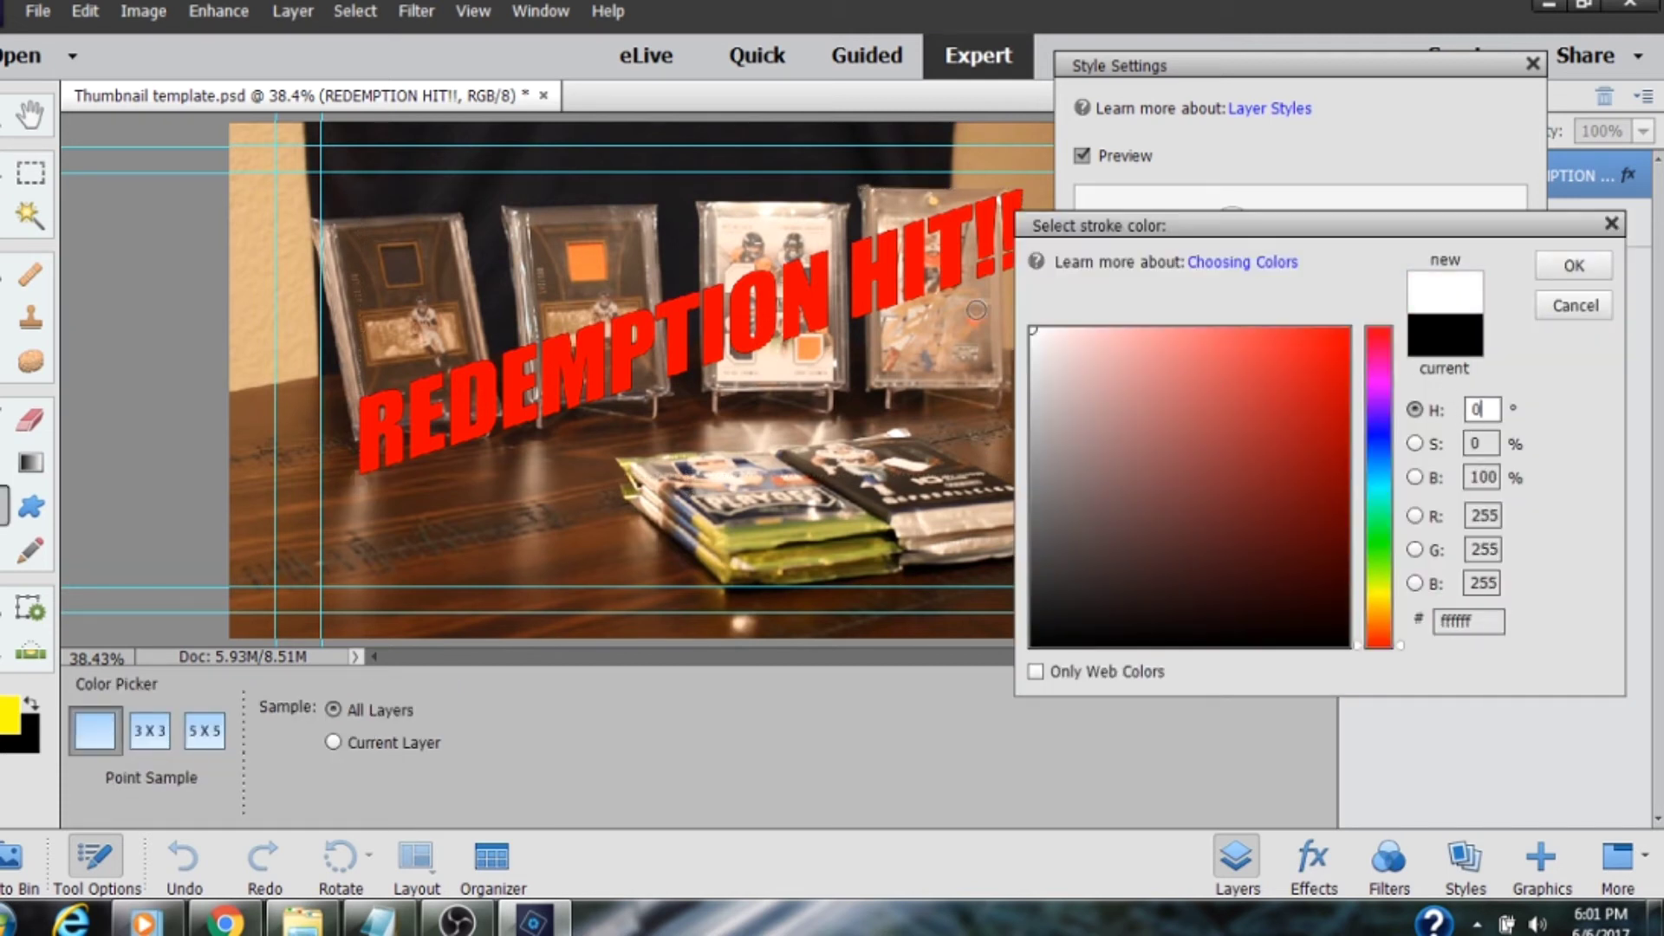
left_click(1573, 266)
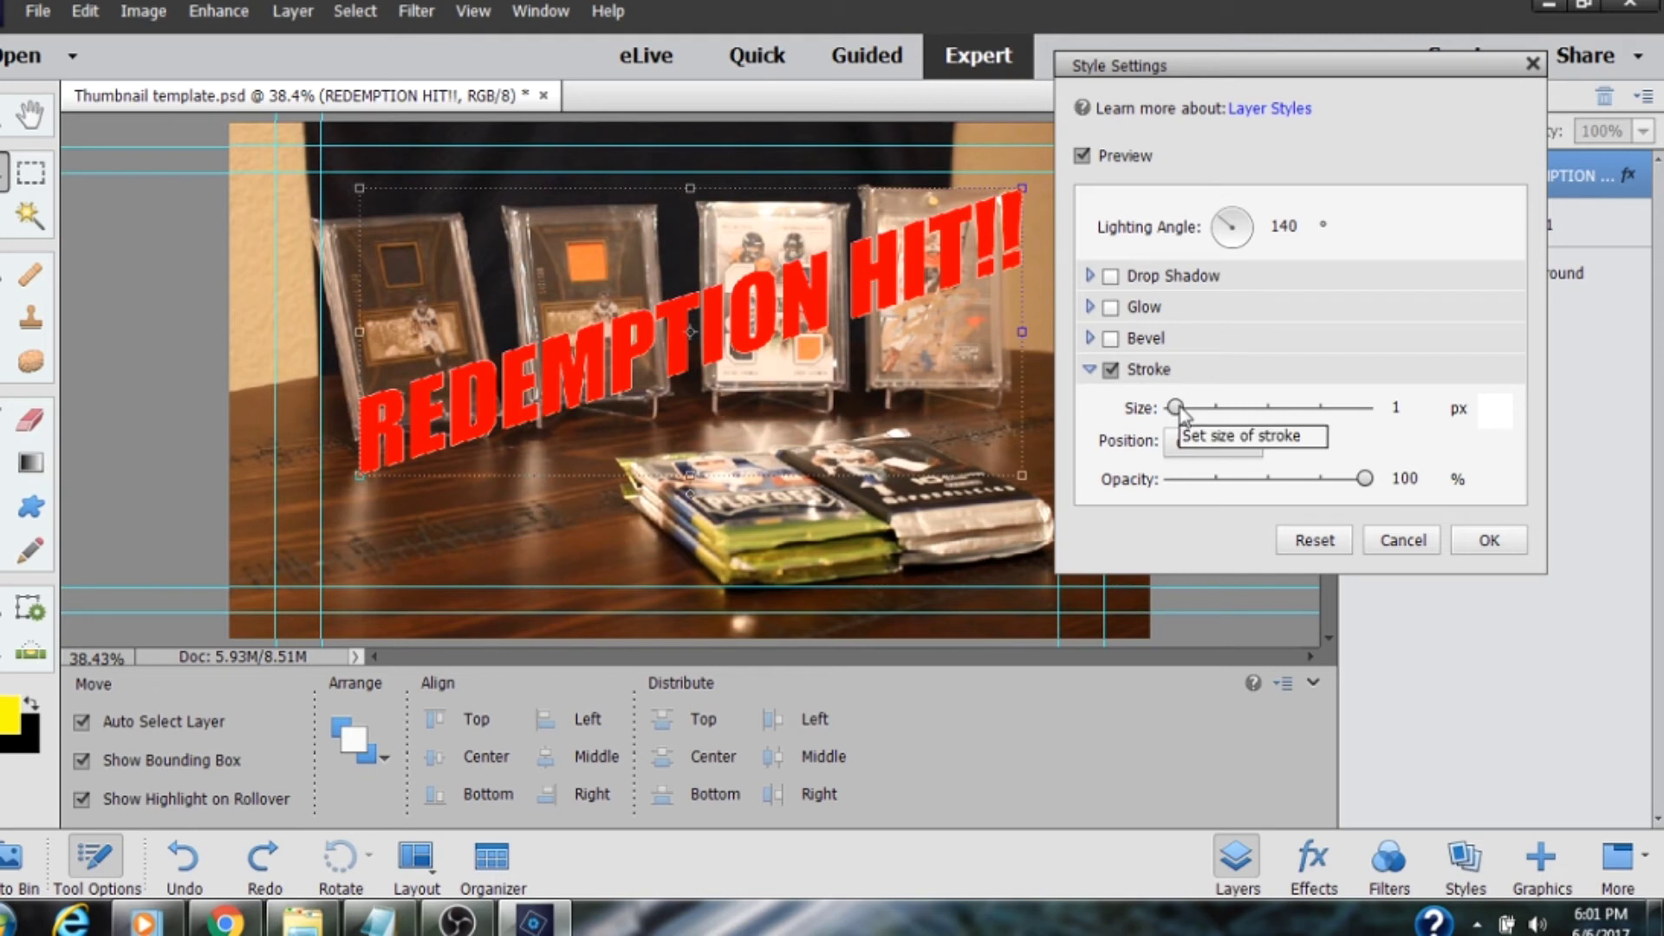
mouse_move(1177, 409)
left_mouse_down()
mouse_move(1320, 412)
mouse_move(1187, 427)
left_mouse_up()
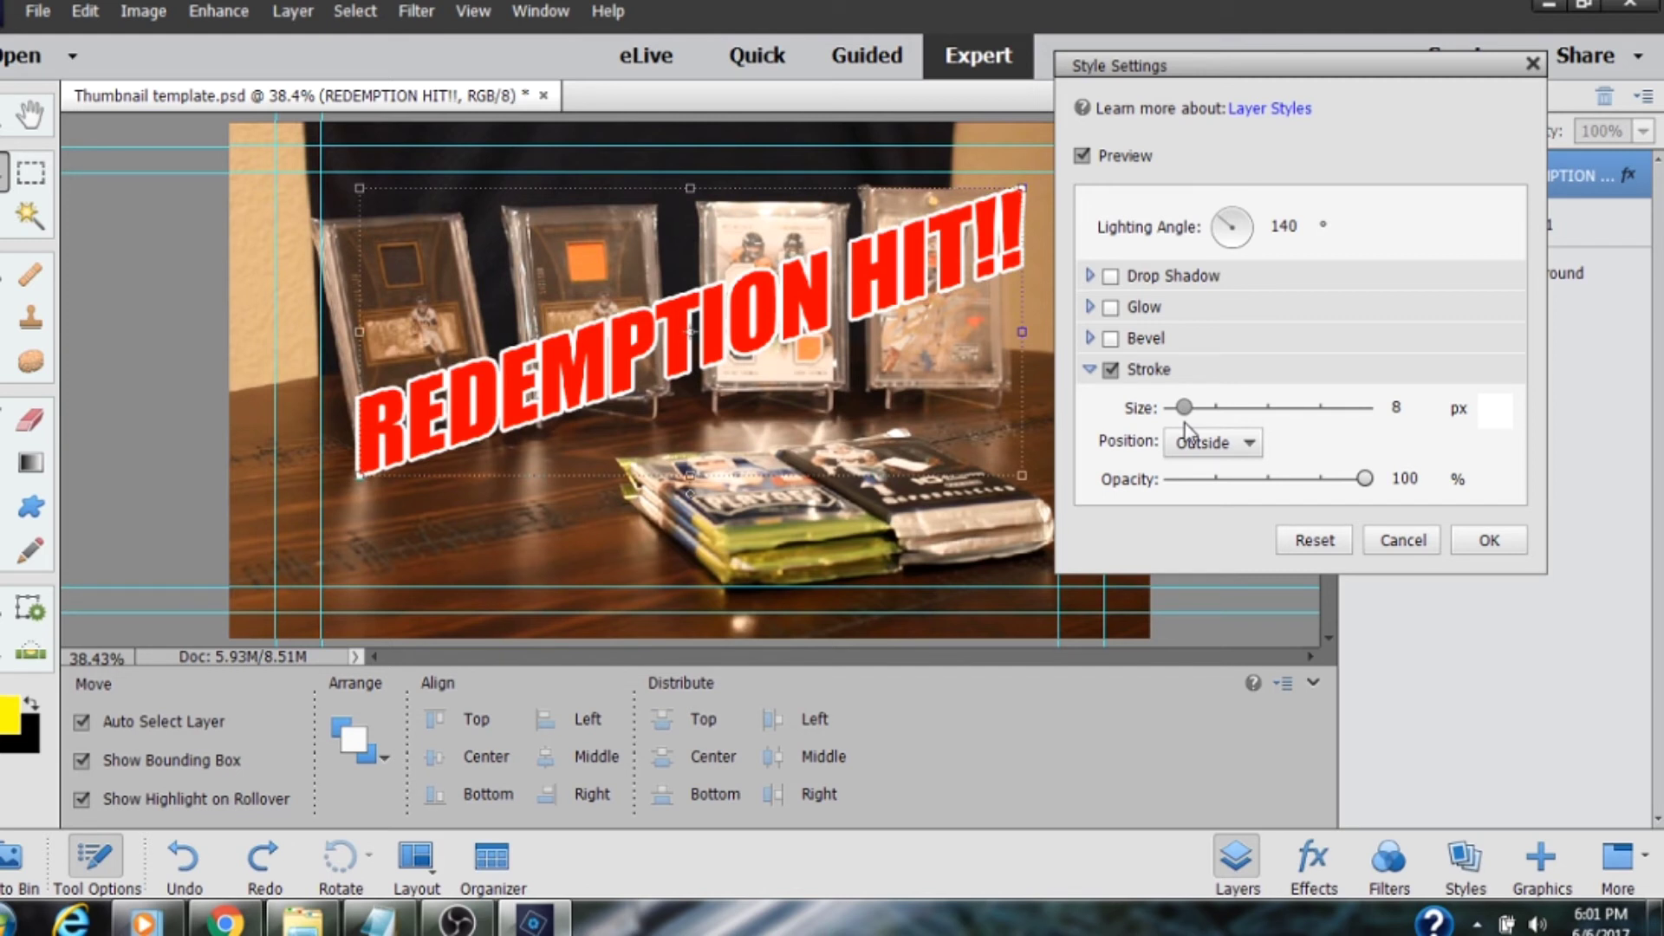
mouse_move(1187, 427)
left_mouse_down()
mouse_move(1260, 423)
mouse_move(1224, 431)
left_mouse_up()
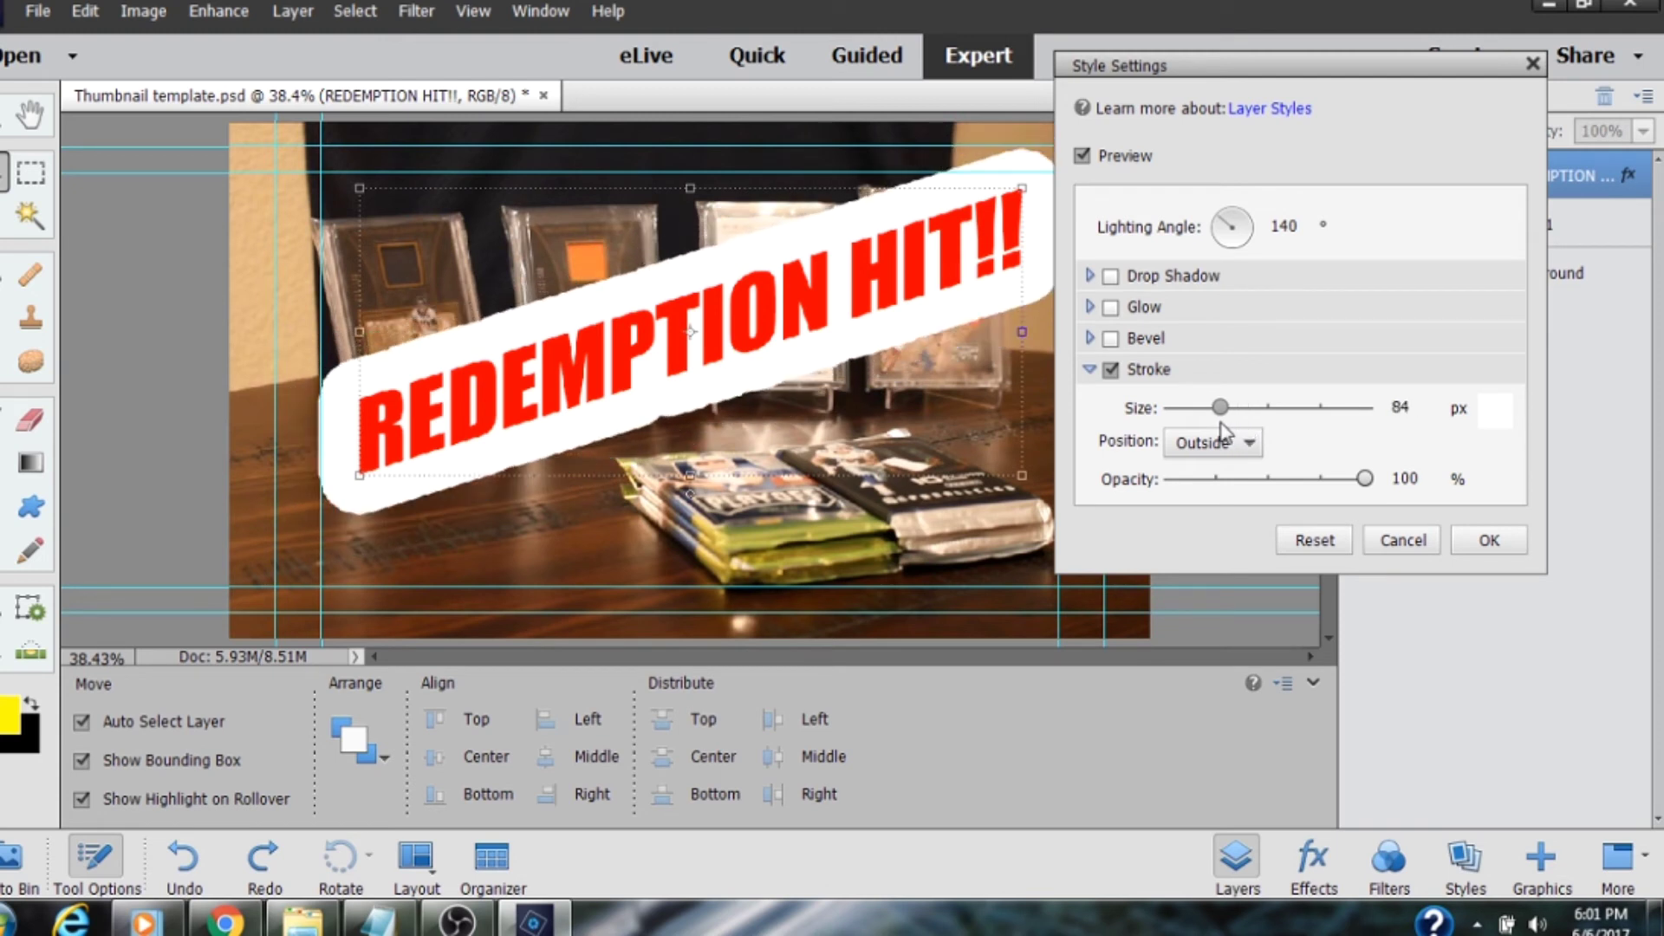
left_click_drag(1223, 429, 1198, 429)
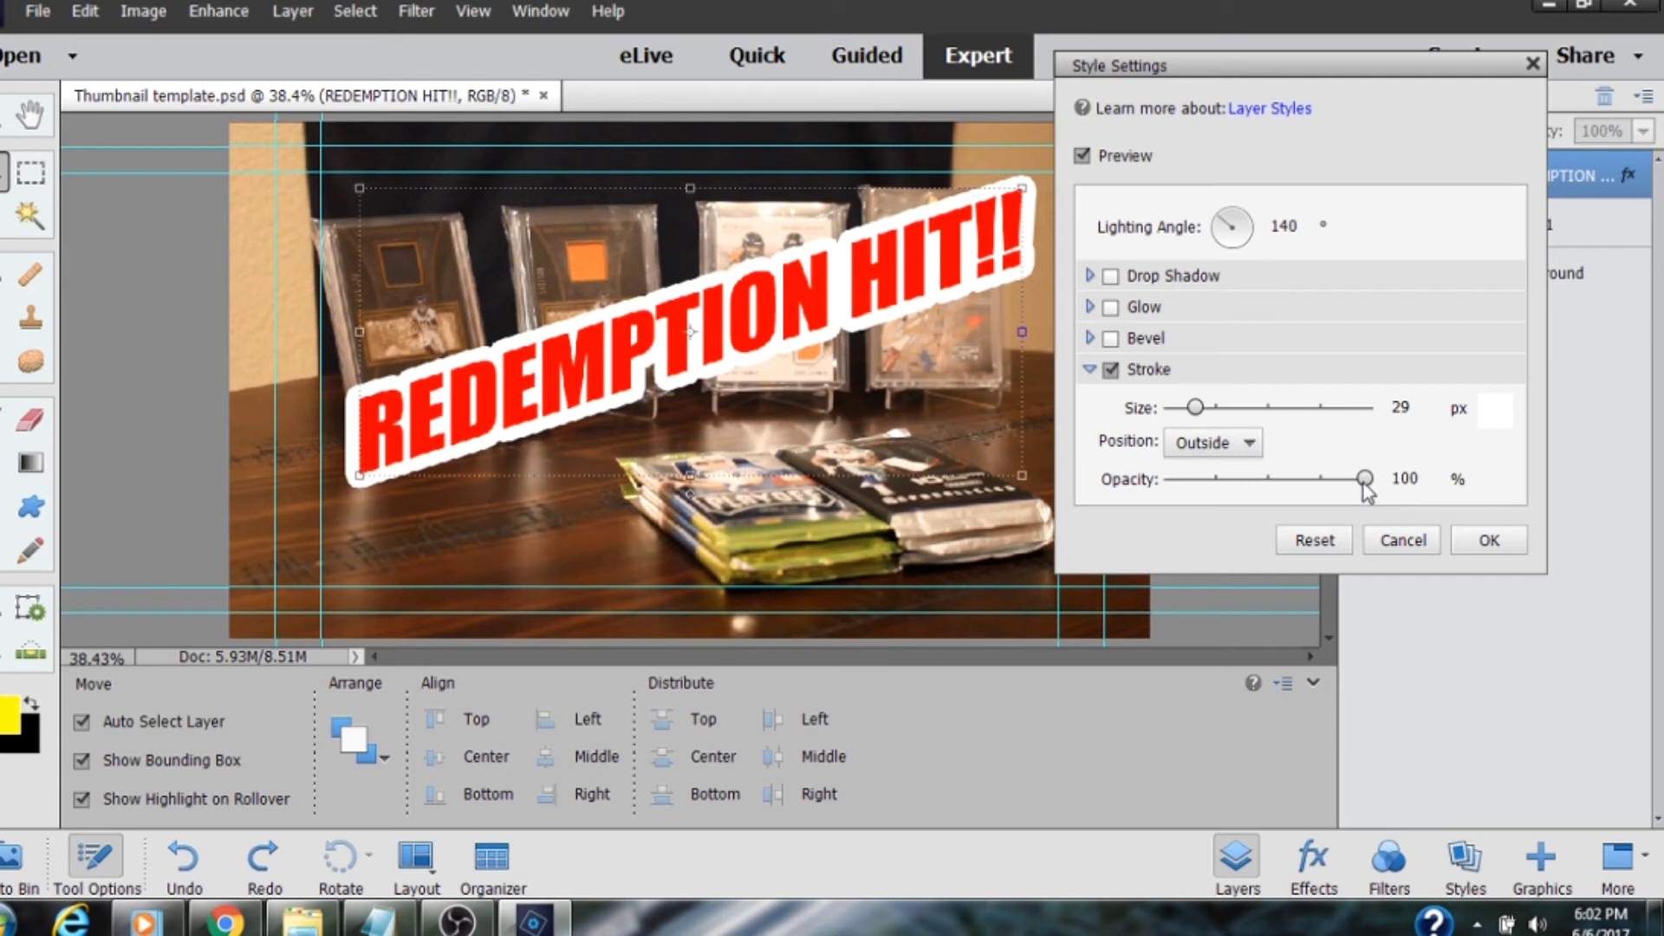
Step: Try lower opacities for the white stroke, such as 66%, 7% and 14%, and restore it to 100%
left_click_drag(1365, 484, 1300, 484)
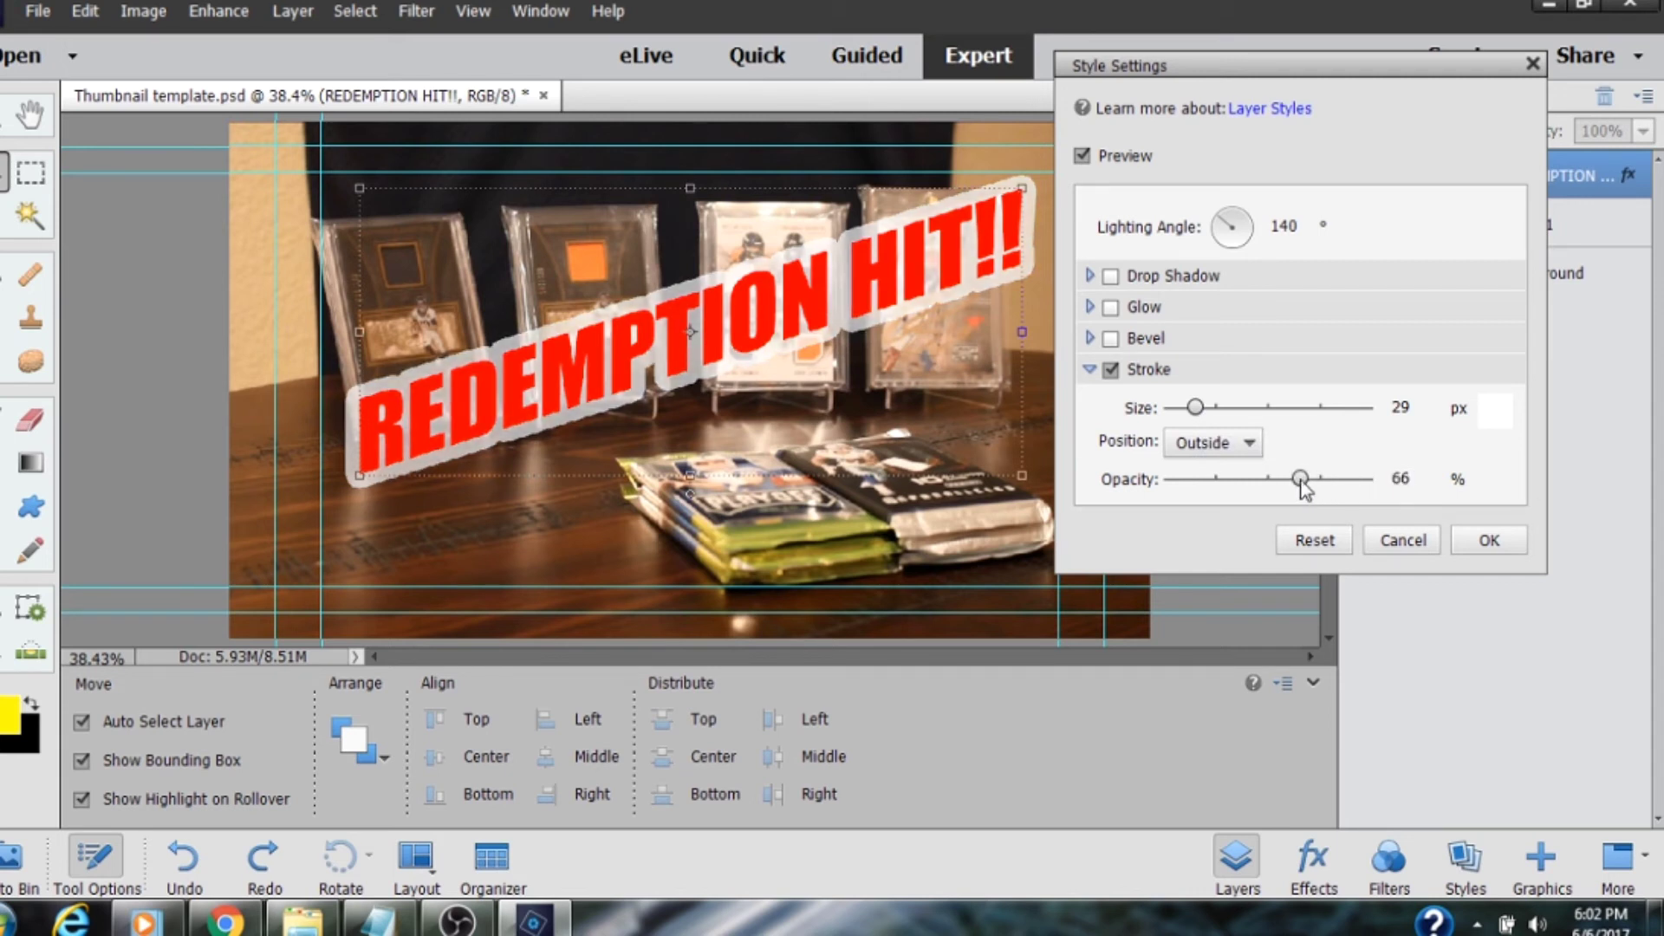
left_click_drag(1301, 486, 1192, 487)
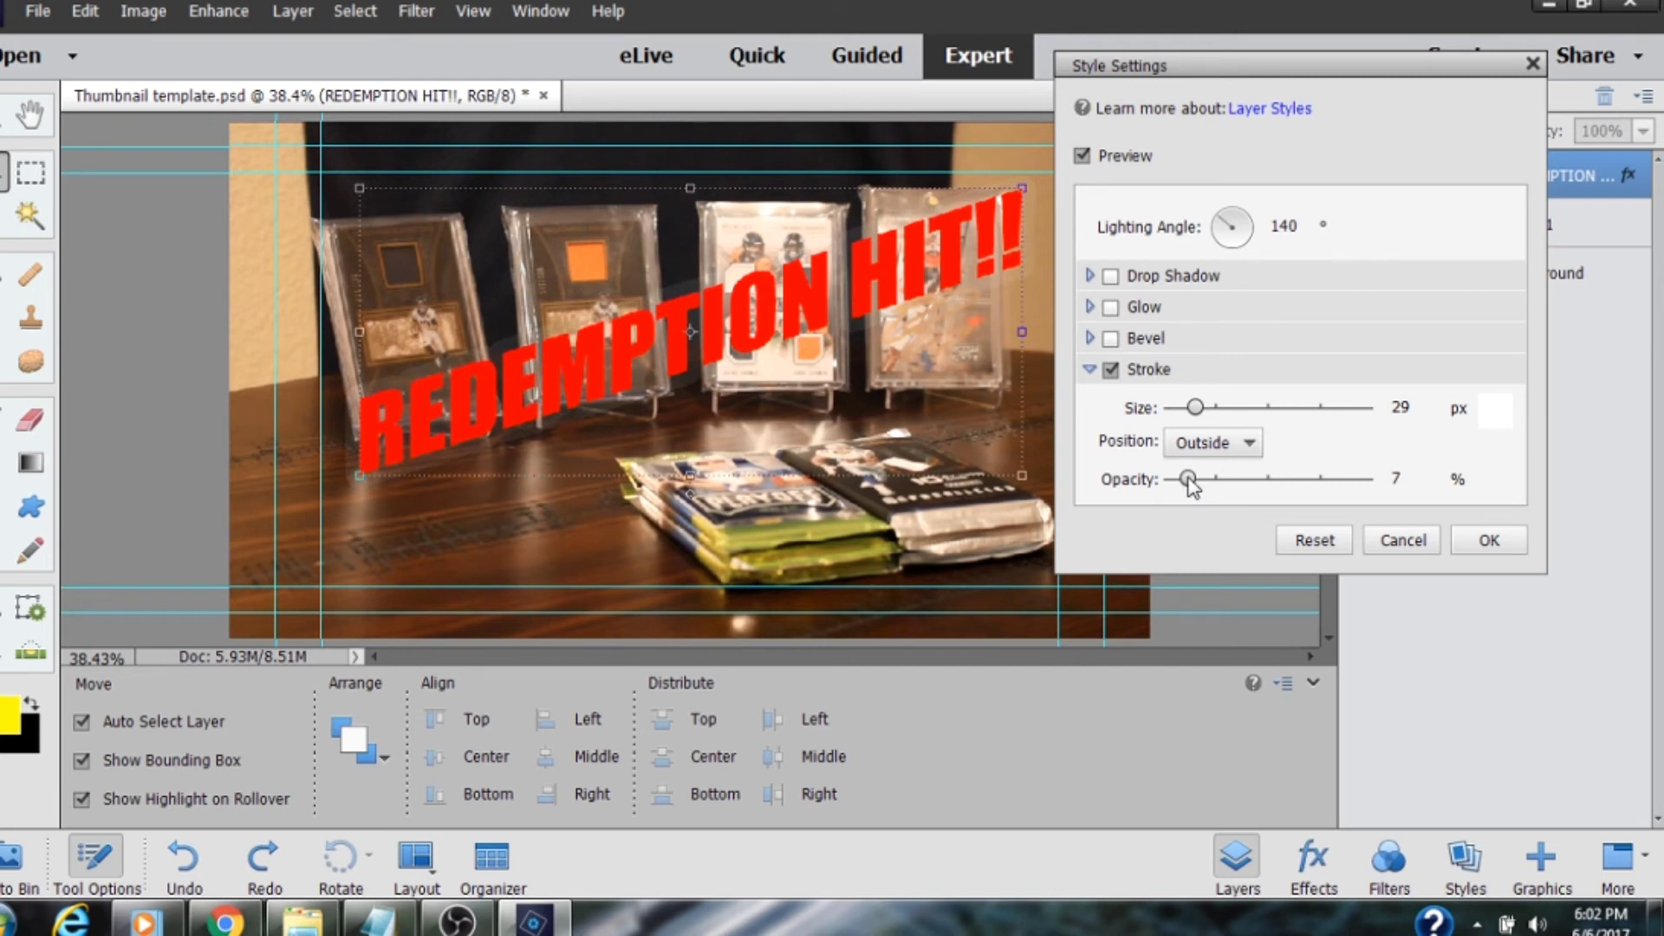
left_click_drag(1189, 485, 1202, 487)
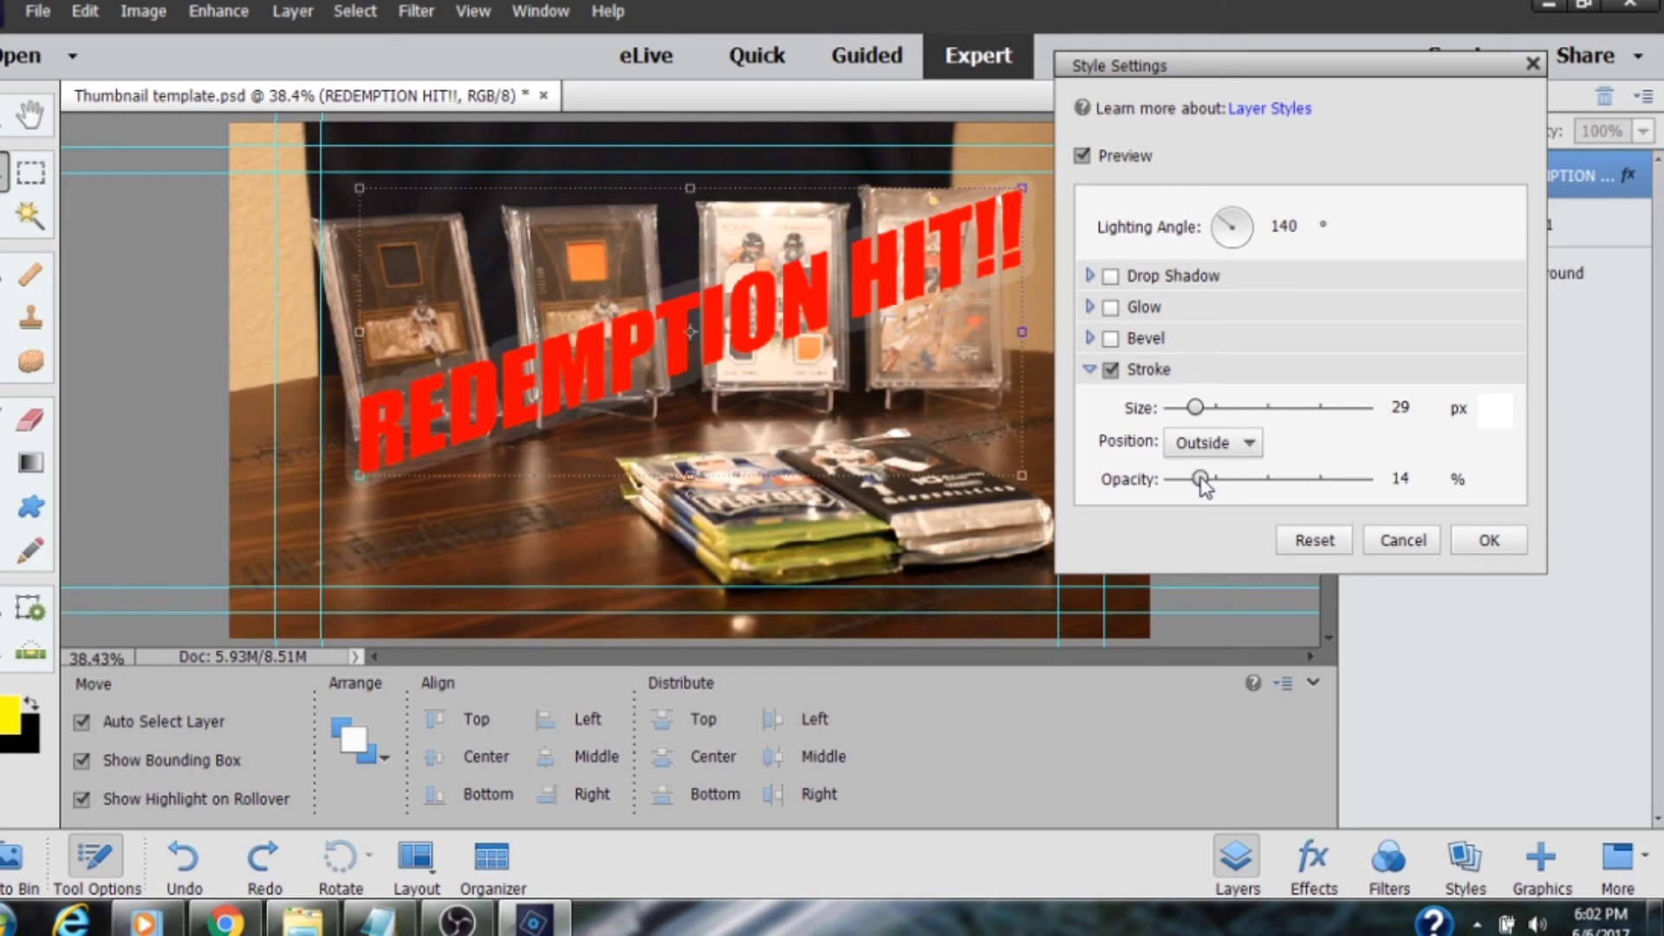
mouse_move(1209, 487)
left_mouse_down()
mouse_move(1404, 479)
mouse_move(1435, 494)
left_mouse_up()
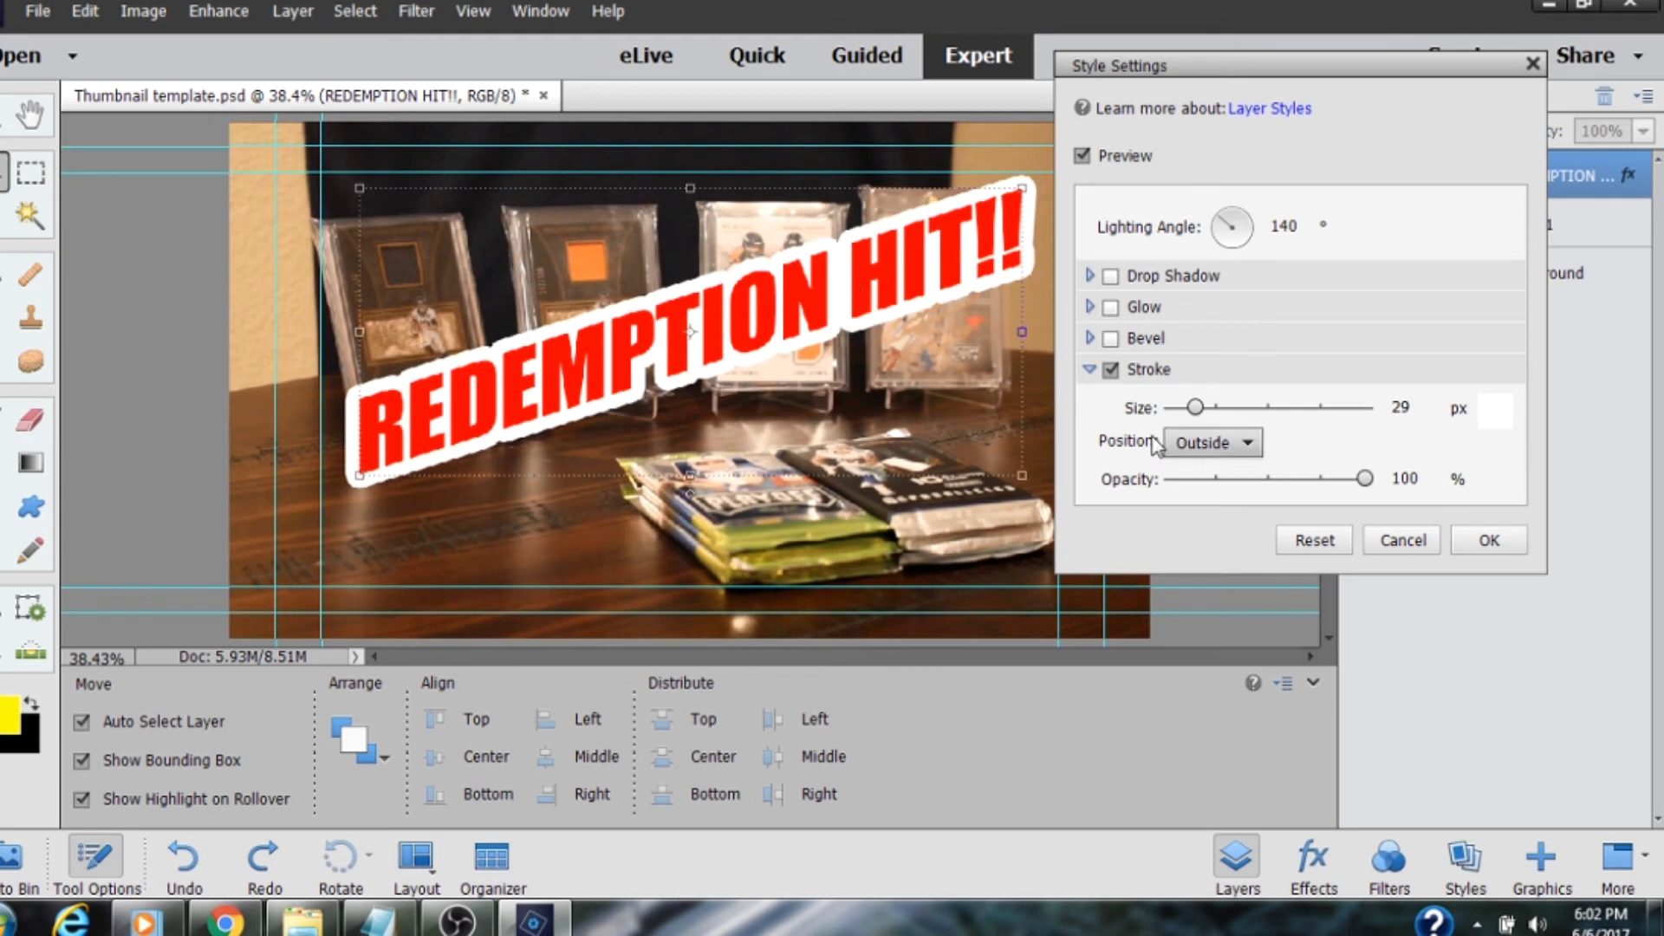
Step: Add a 16 px upward bevel to the "REDEMPTION HIT!!" text and apply the layer style
left_click(1111, 339)
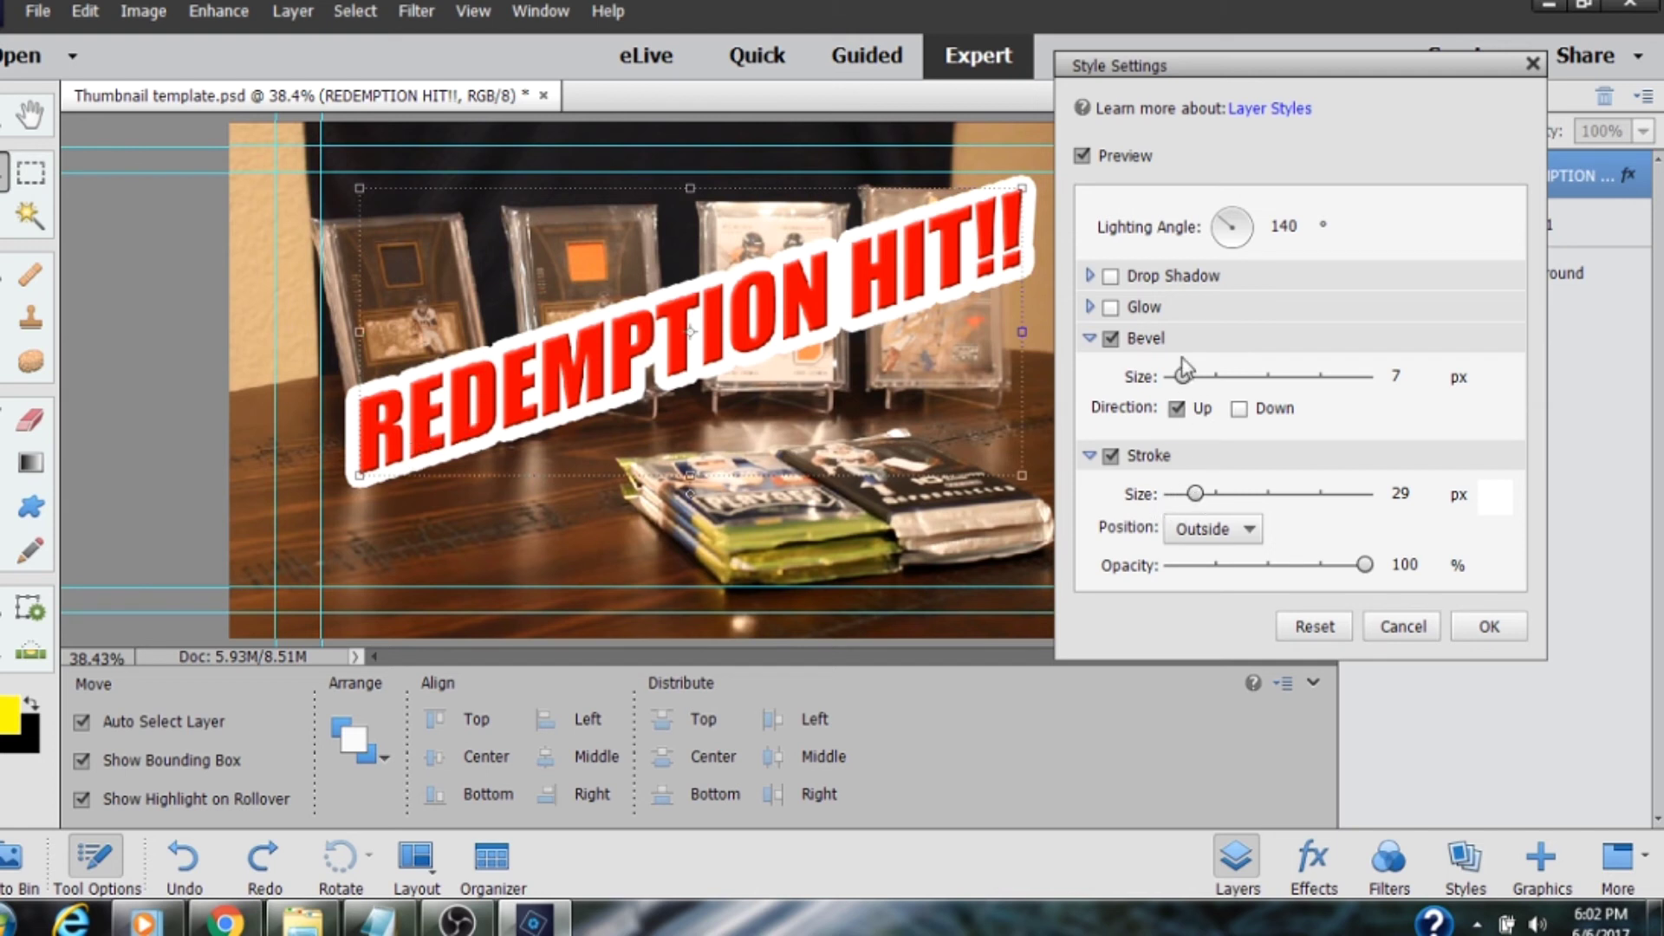
mouse_move(1183, 376)
left_mouse_down()
mouse_move(1222, 390)
mouse_move(1167, 394)
mouse_move(1186, 387)
left_mouse_up()
left_click_drag(1187, 378, 1189, 378)
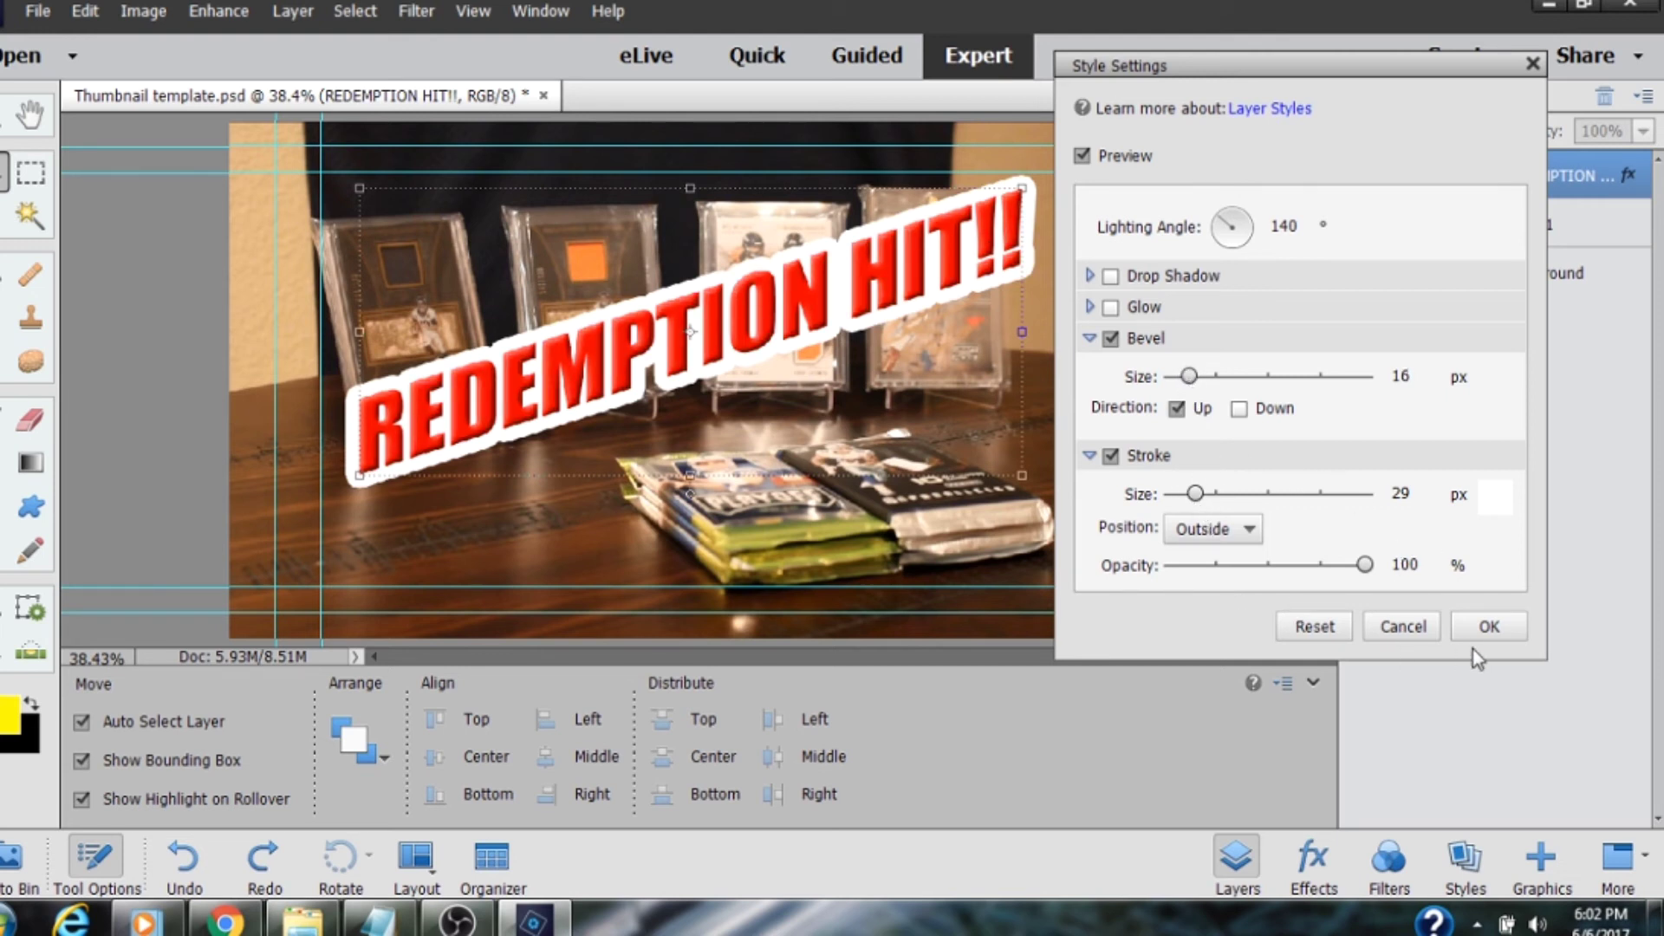
left_click(1490, 627)
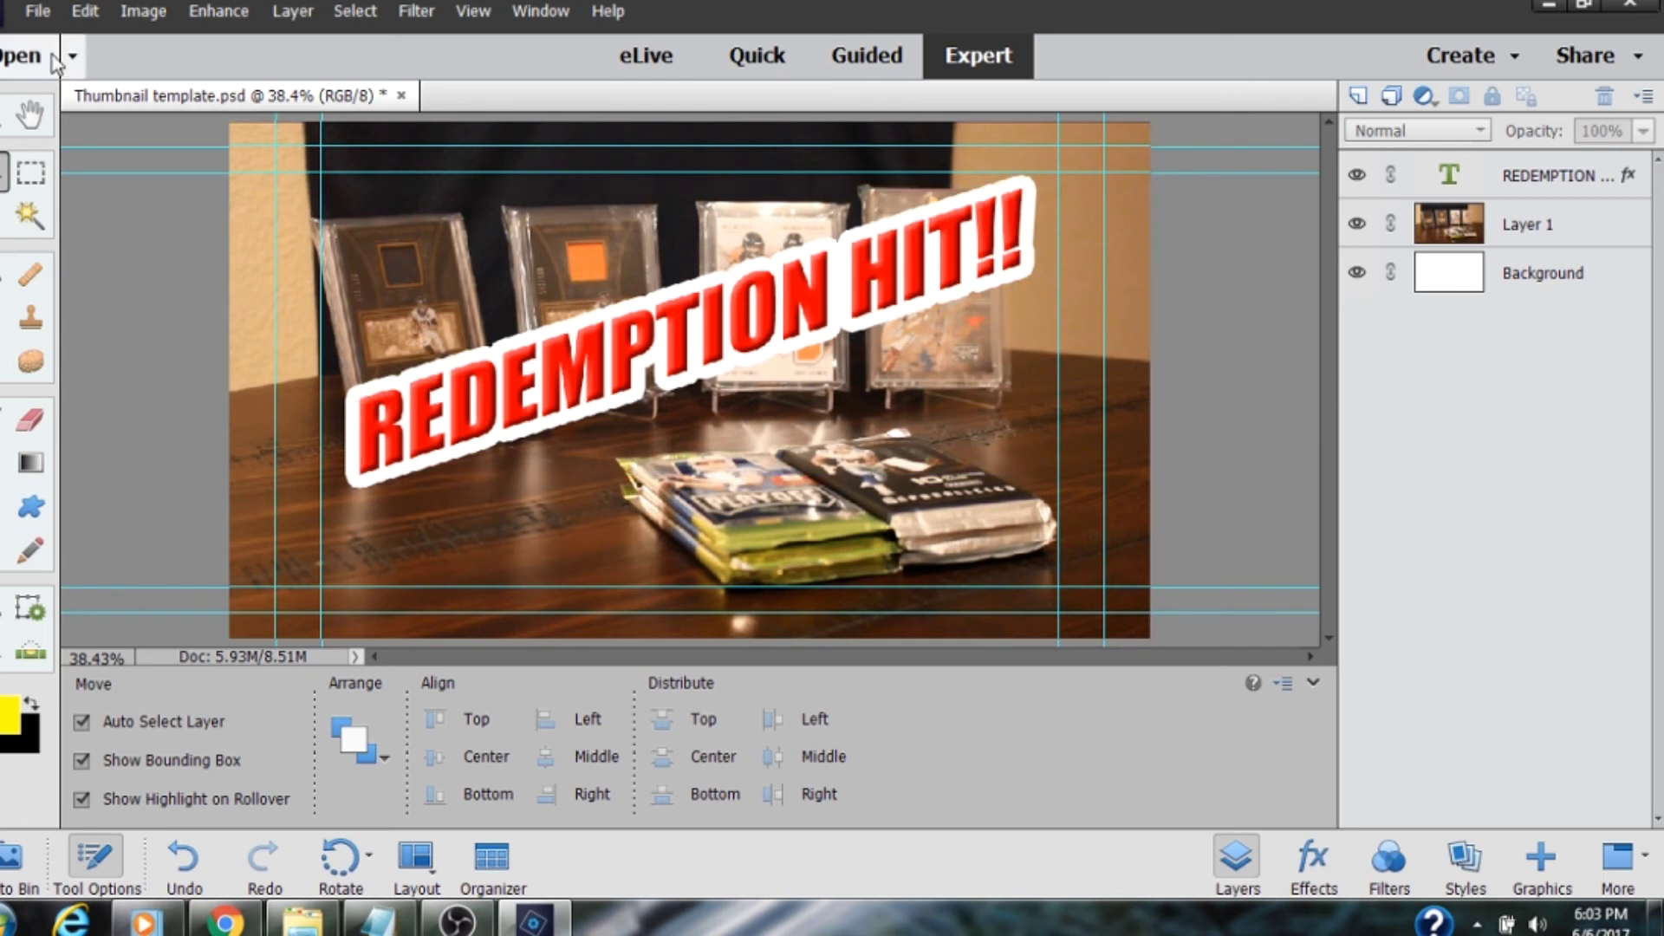
Step: Start saving the thumbnail as a new file in JPEG format
left_click(45, 14)
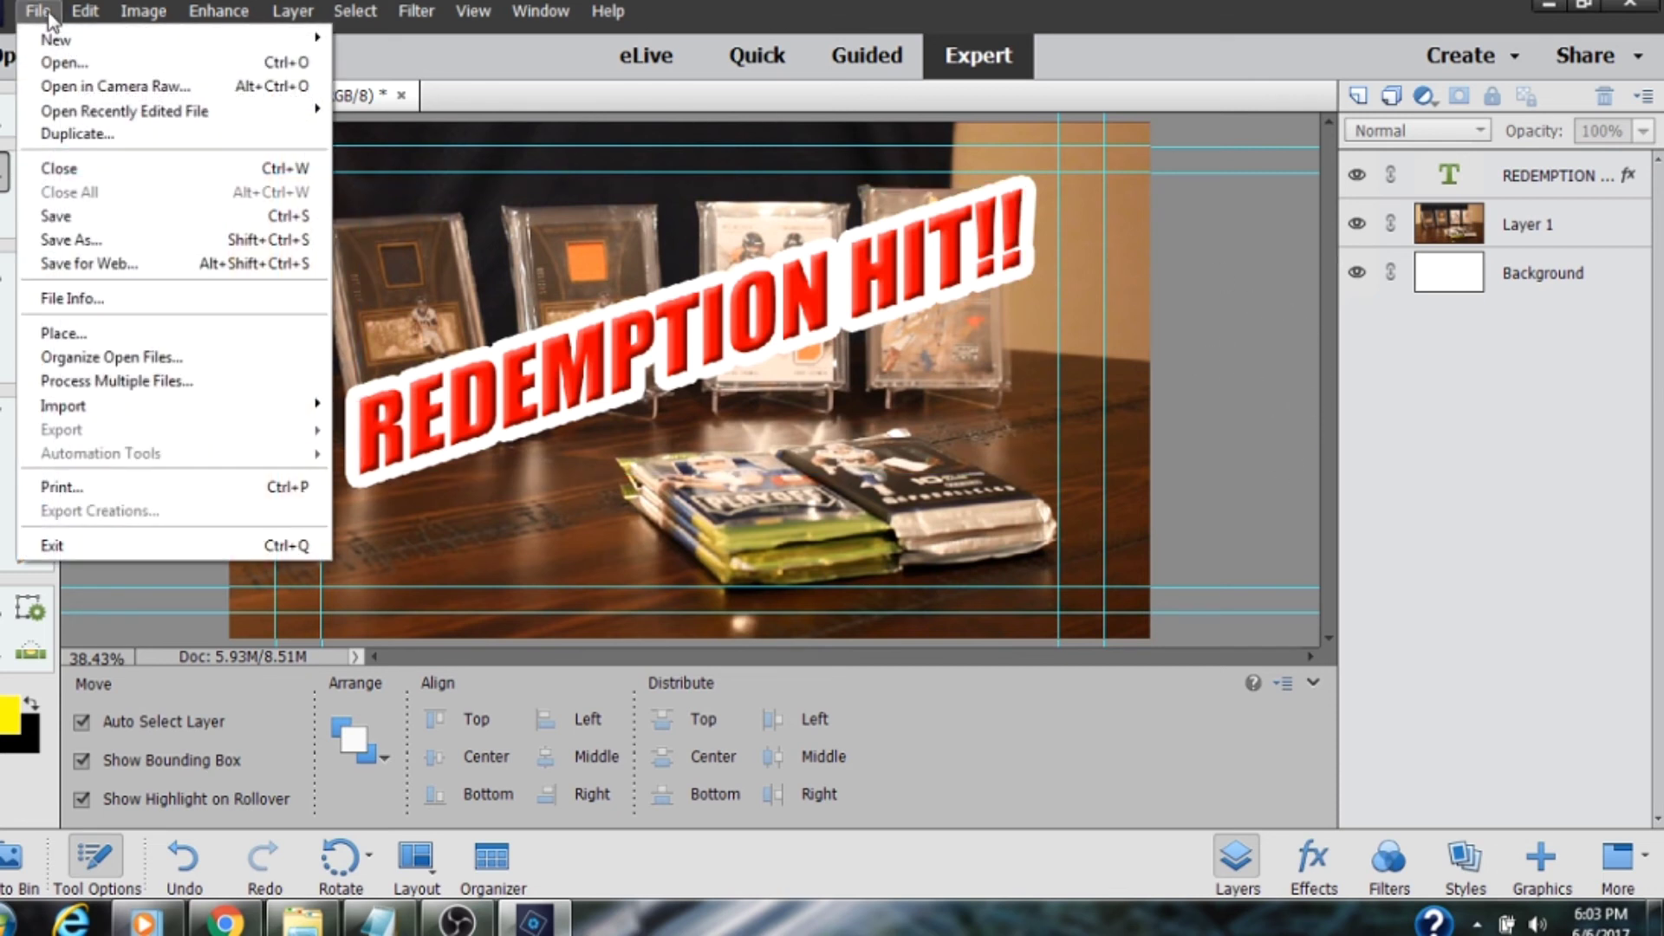
left_click(85, 241)
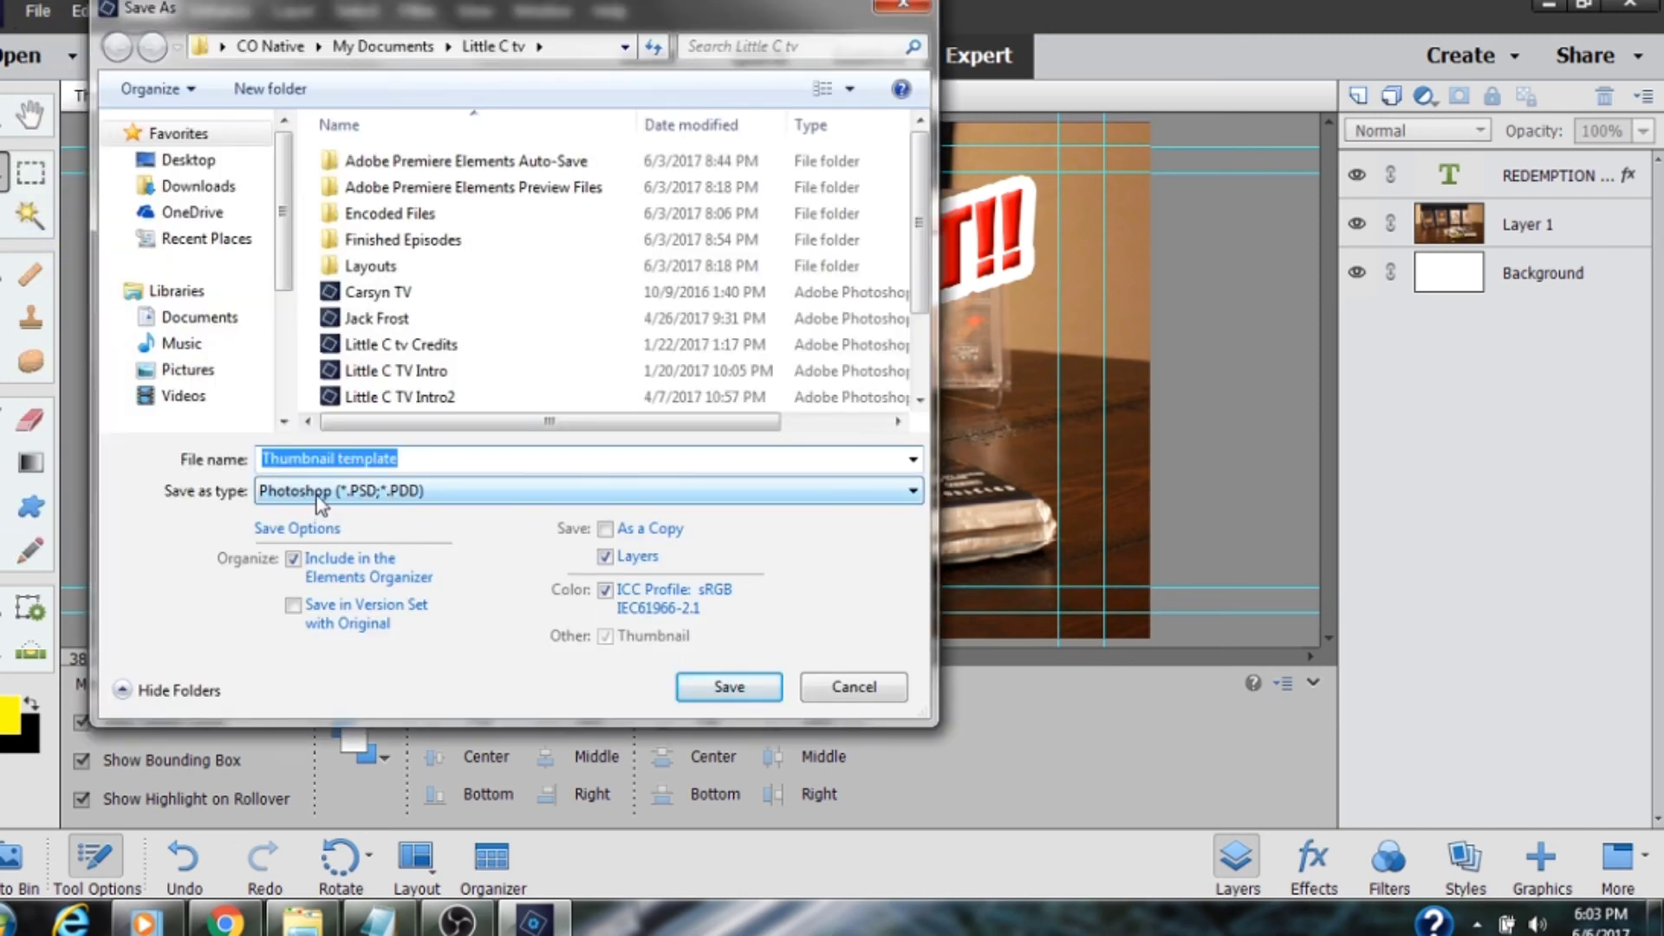
left_click(901, 493)
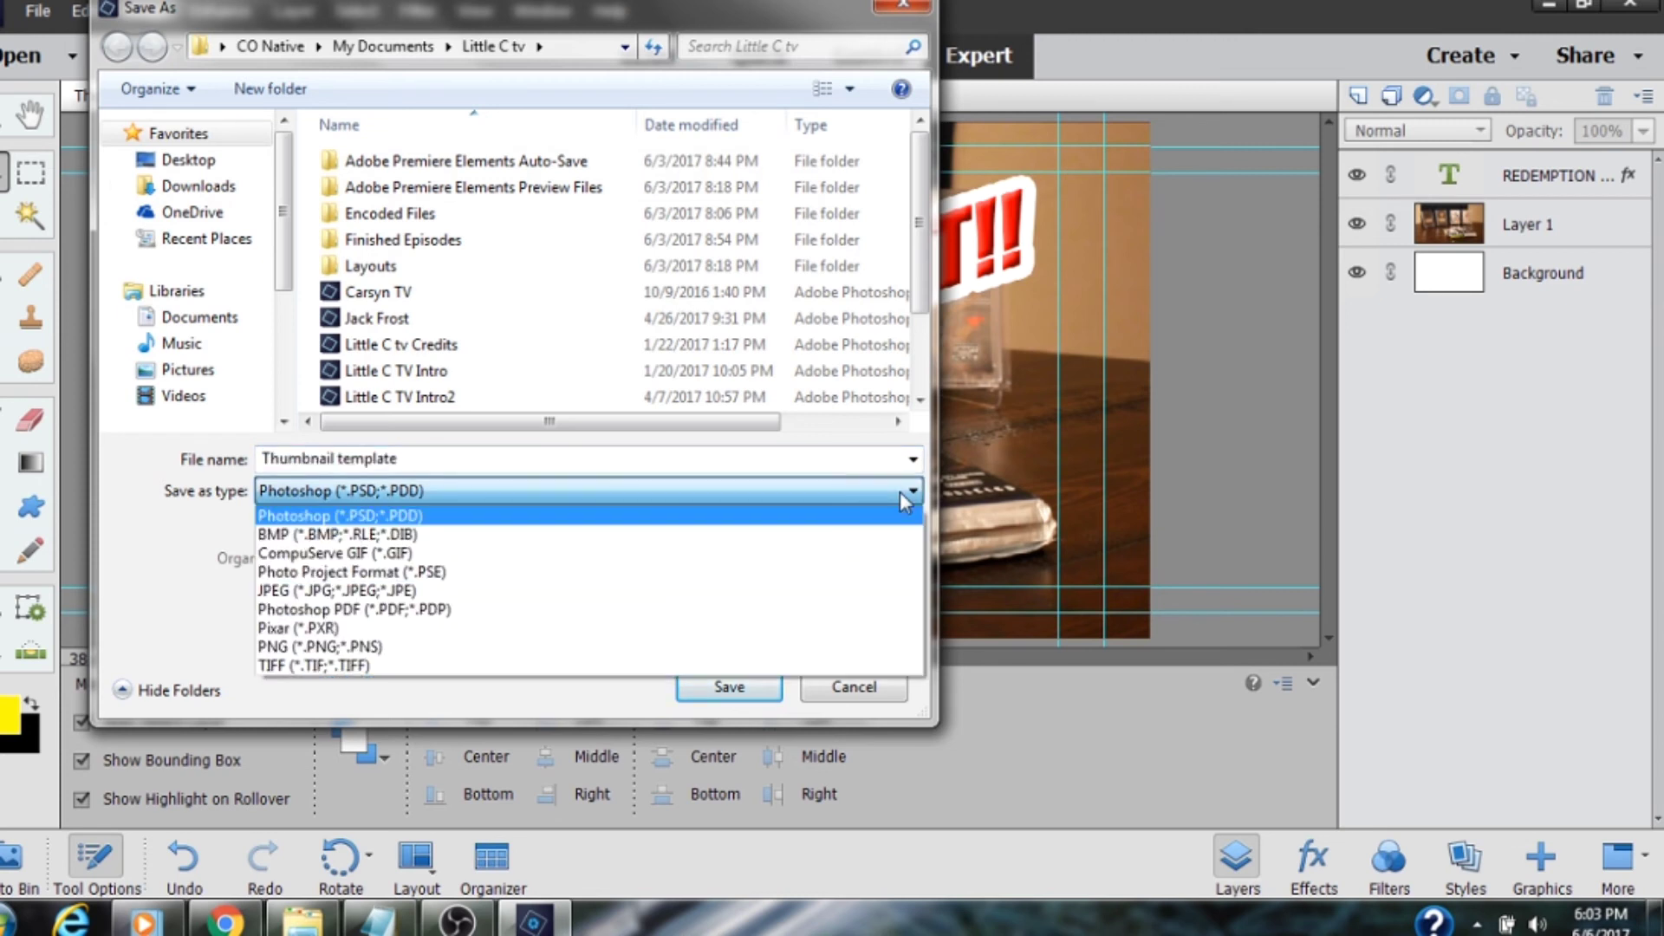
left_click(726, 593)
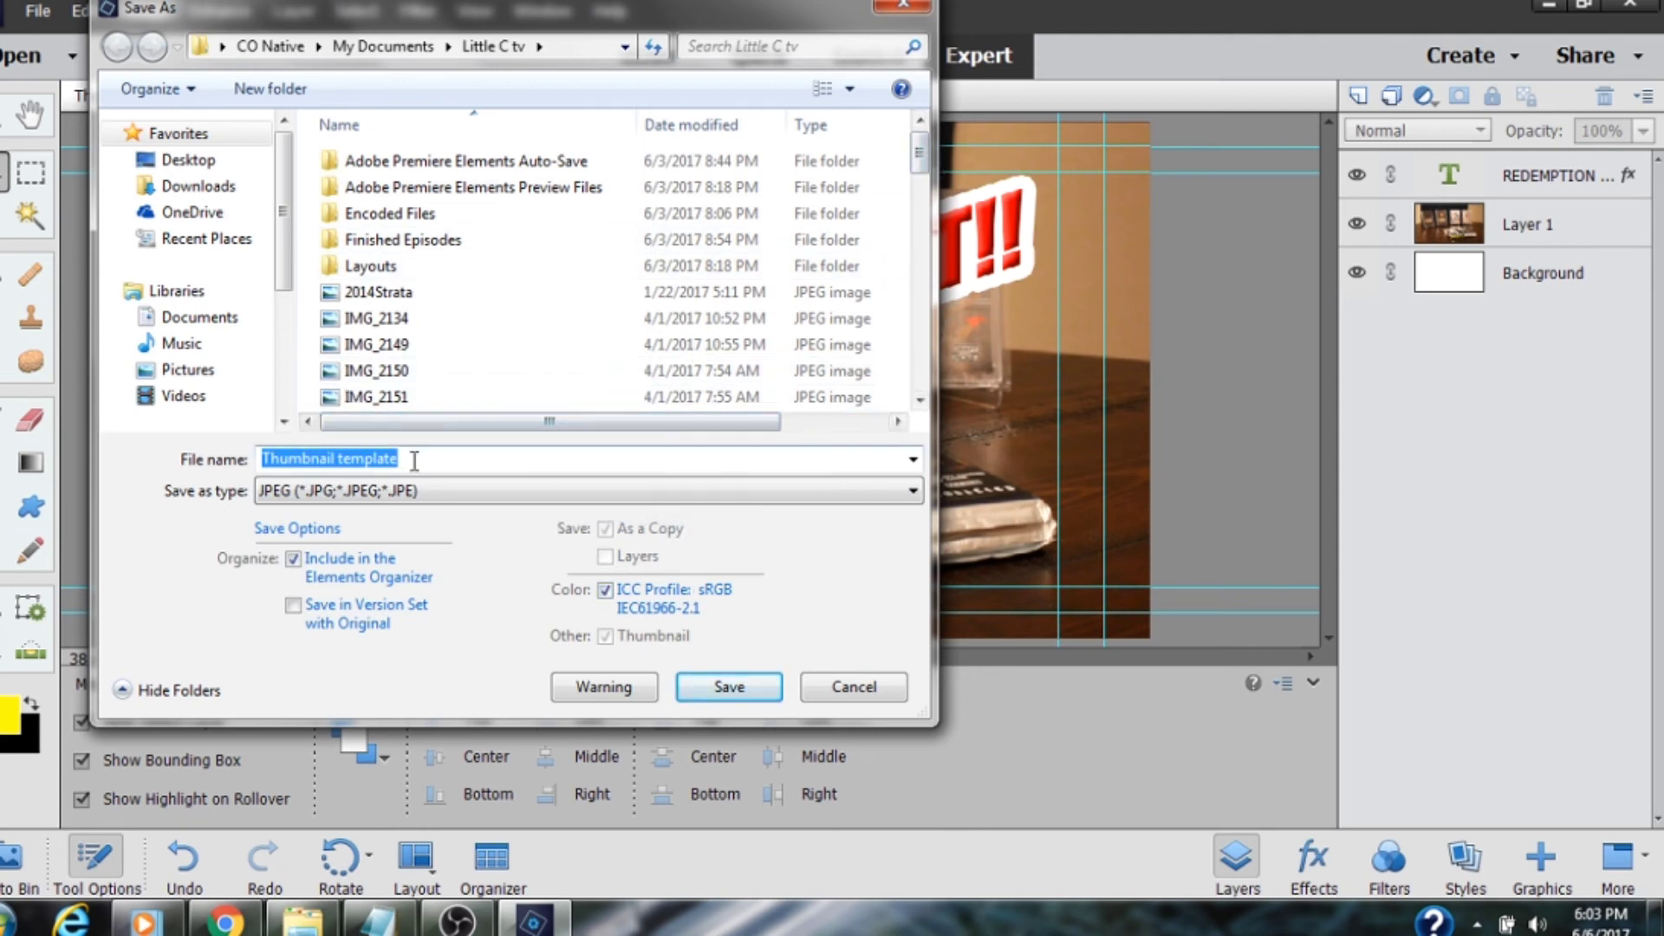
Step: Name the JPEG "Thumbnail E41" in the Little C tv folder and save it at Maximum quality 12 with the Baseline ("Standard") format
scroll(606, 347, "down", 10)
left_click(416, 296)
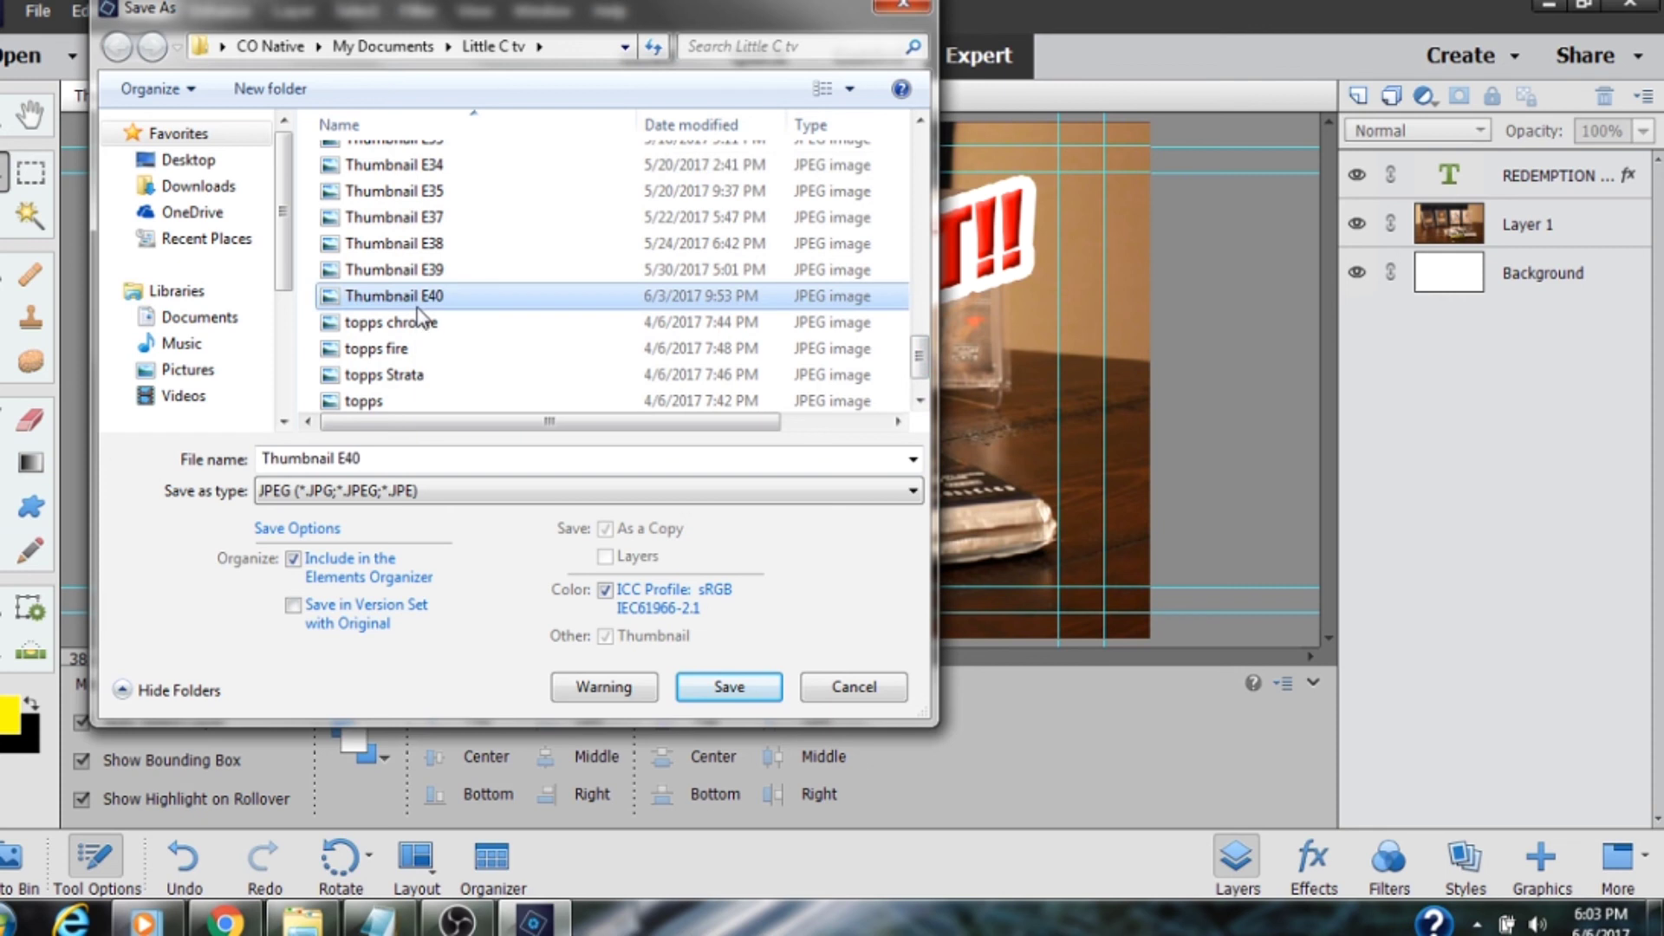
left_click(384, 462)
left_click(384, 462)
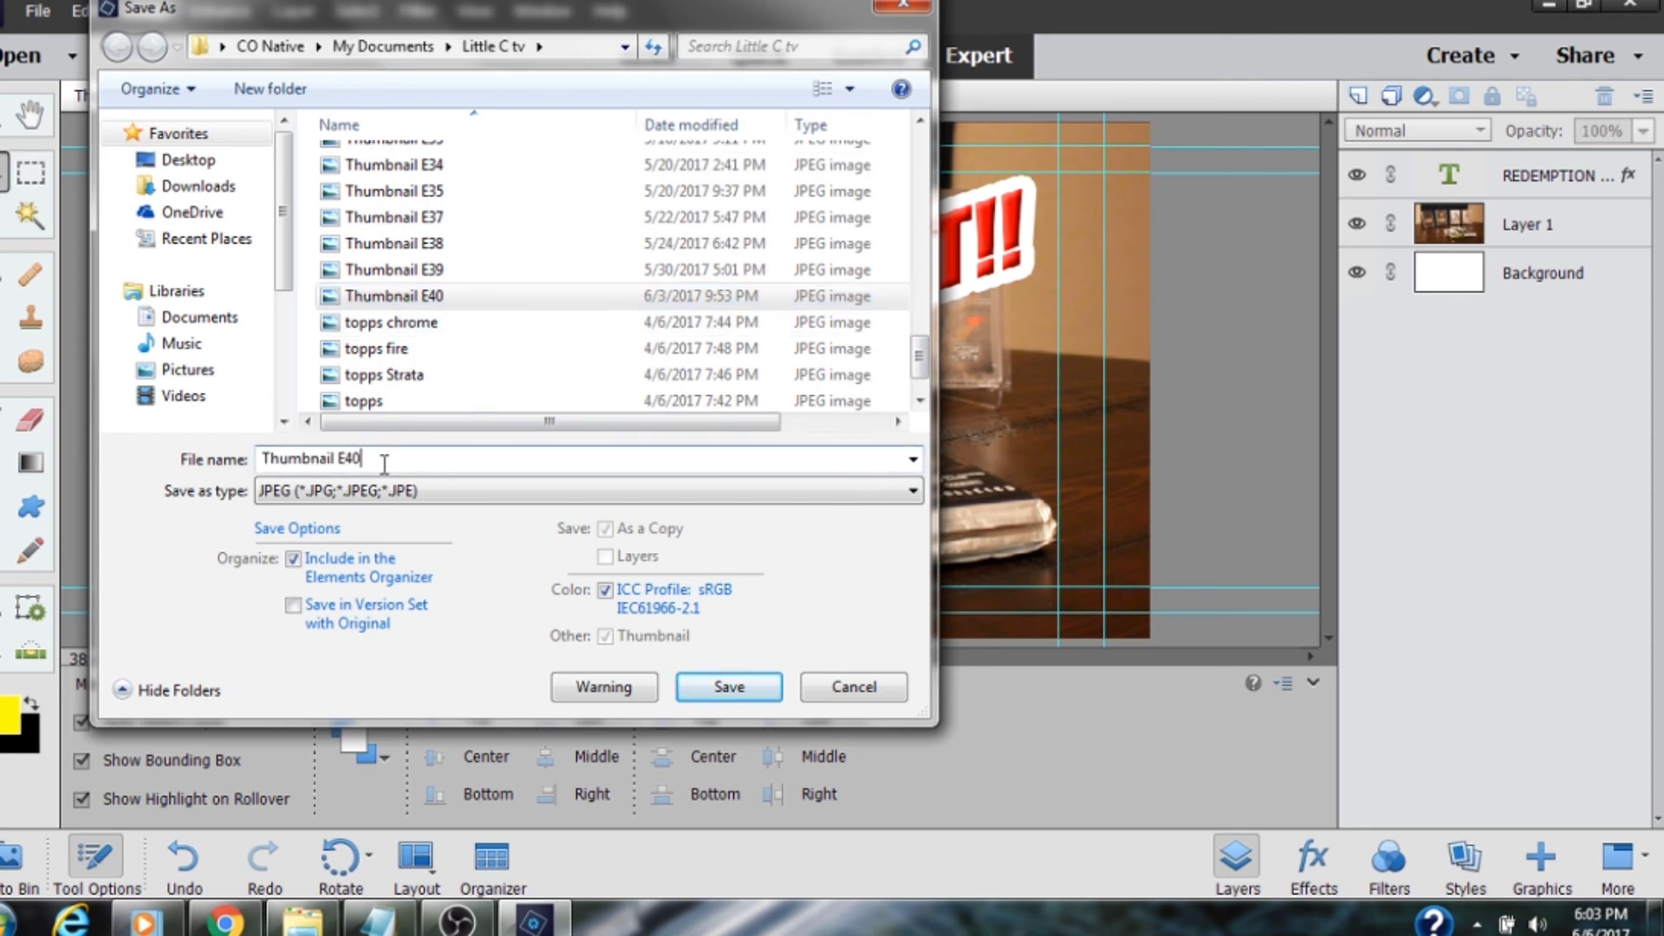
key("BackSpace")
type("1")
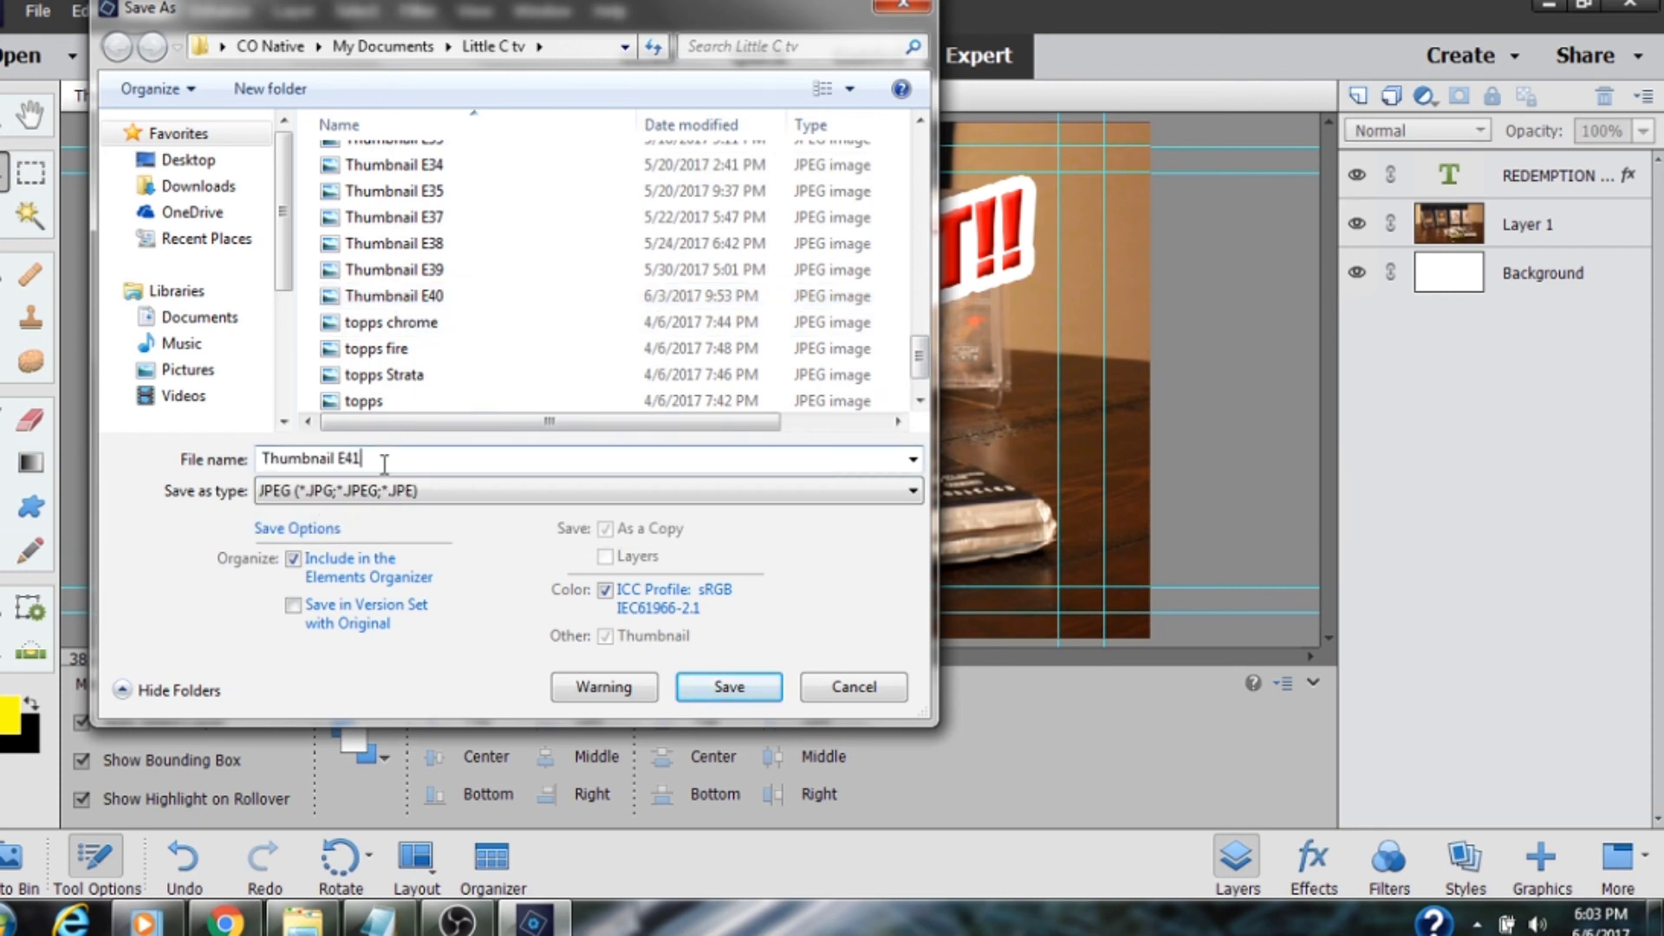
left_click(270, 498)
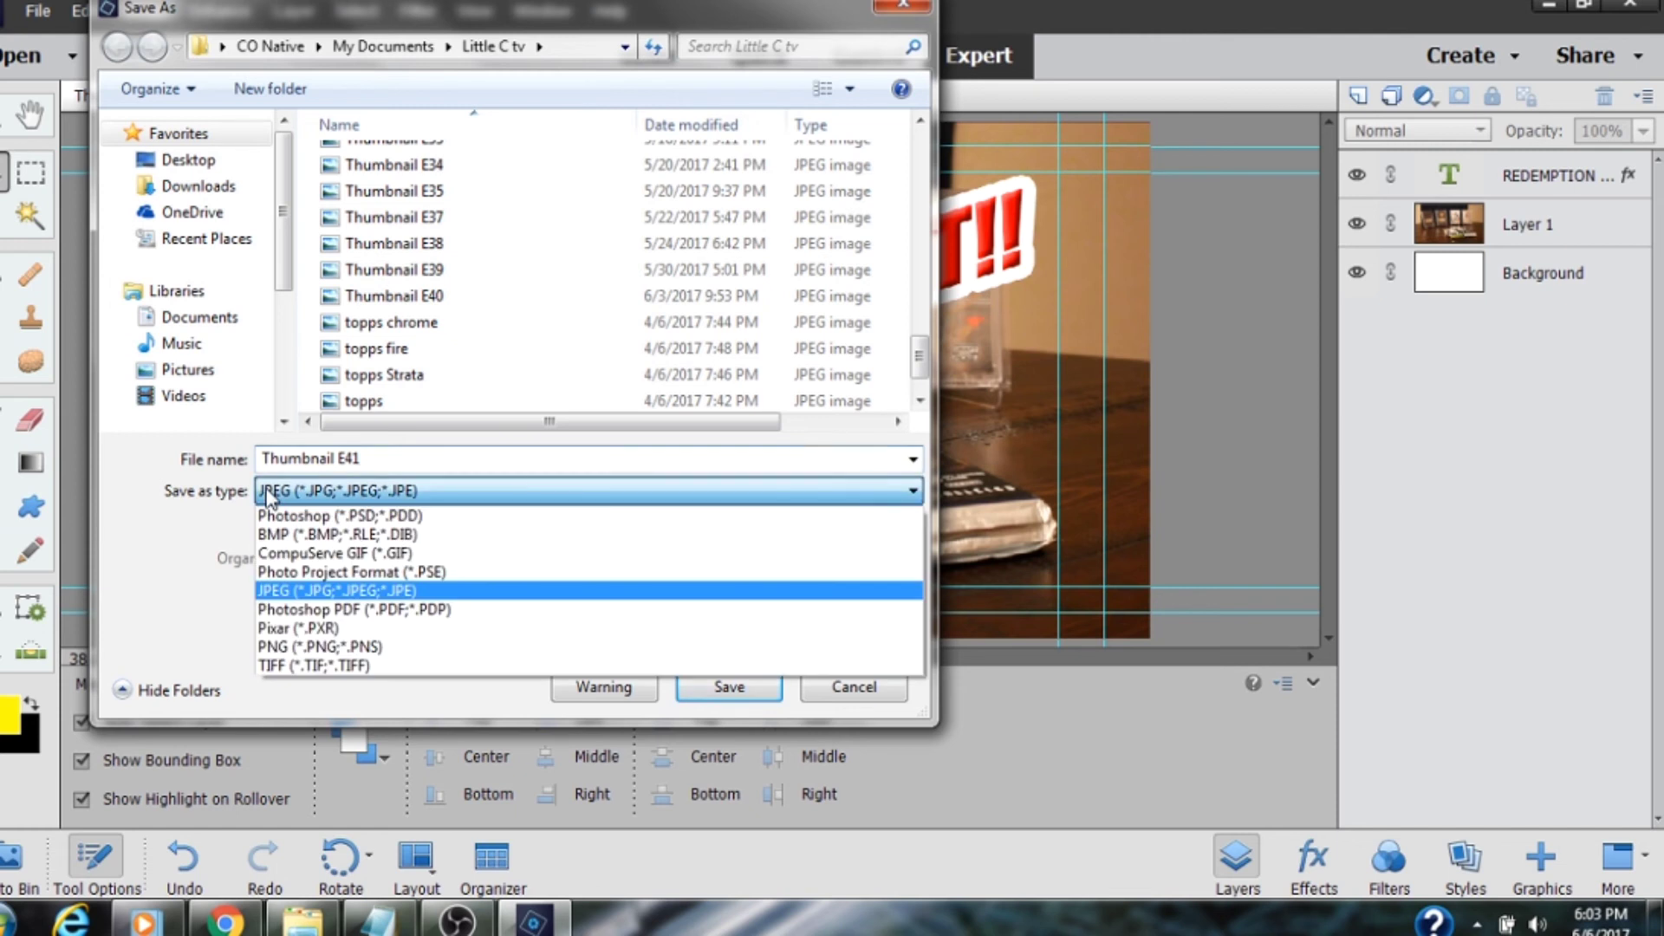
left_click(286, 583)
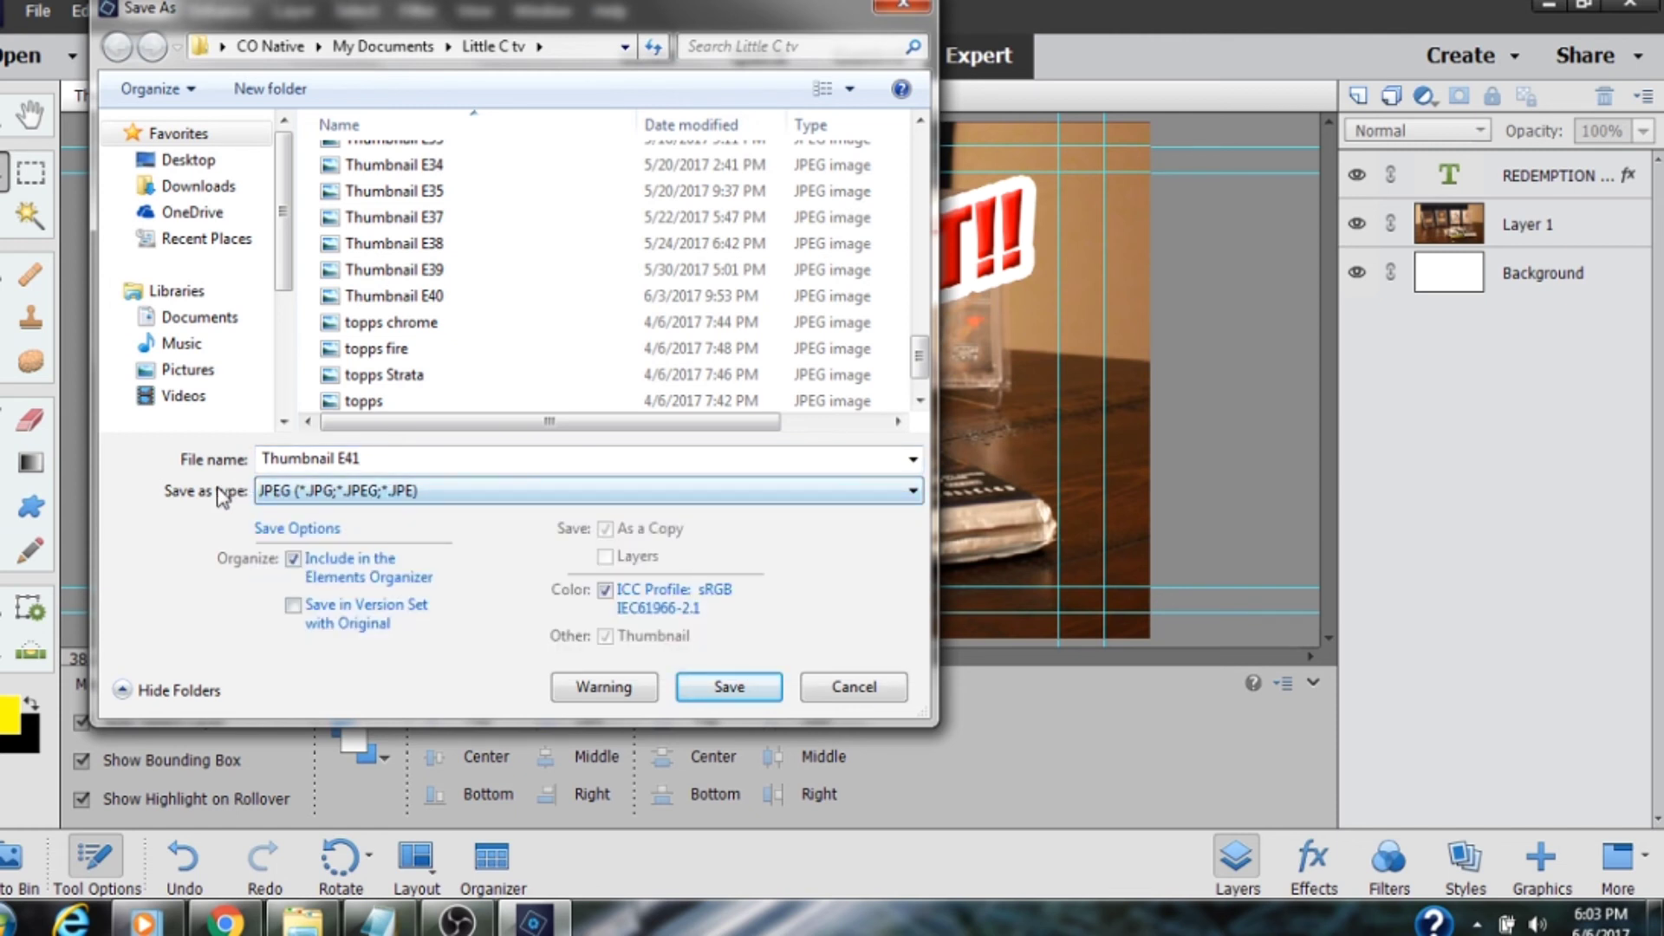
left_click(737, 693)
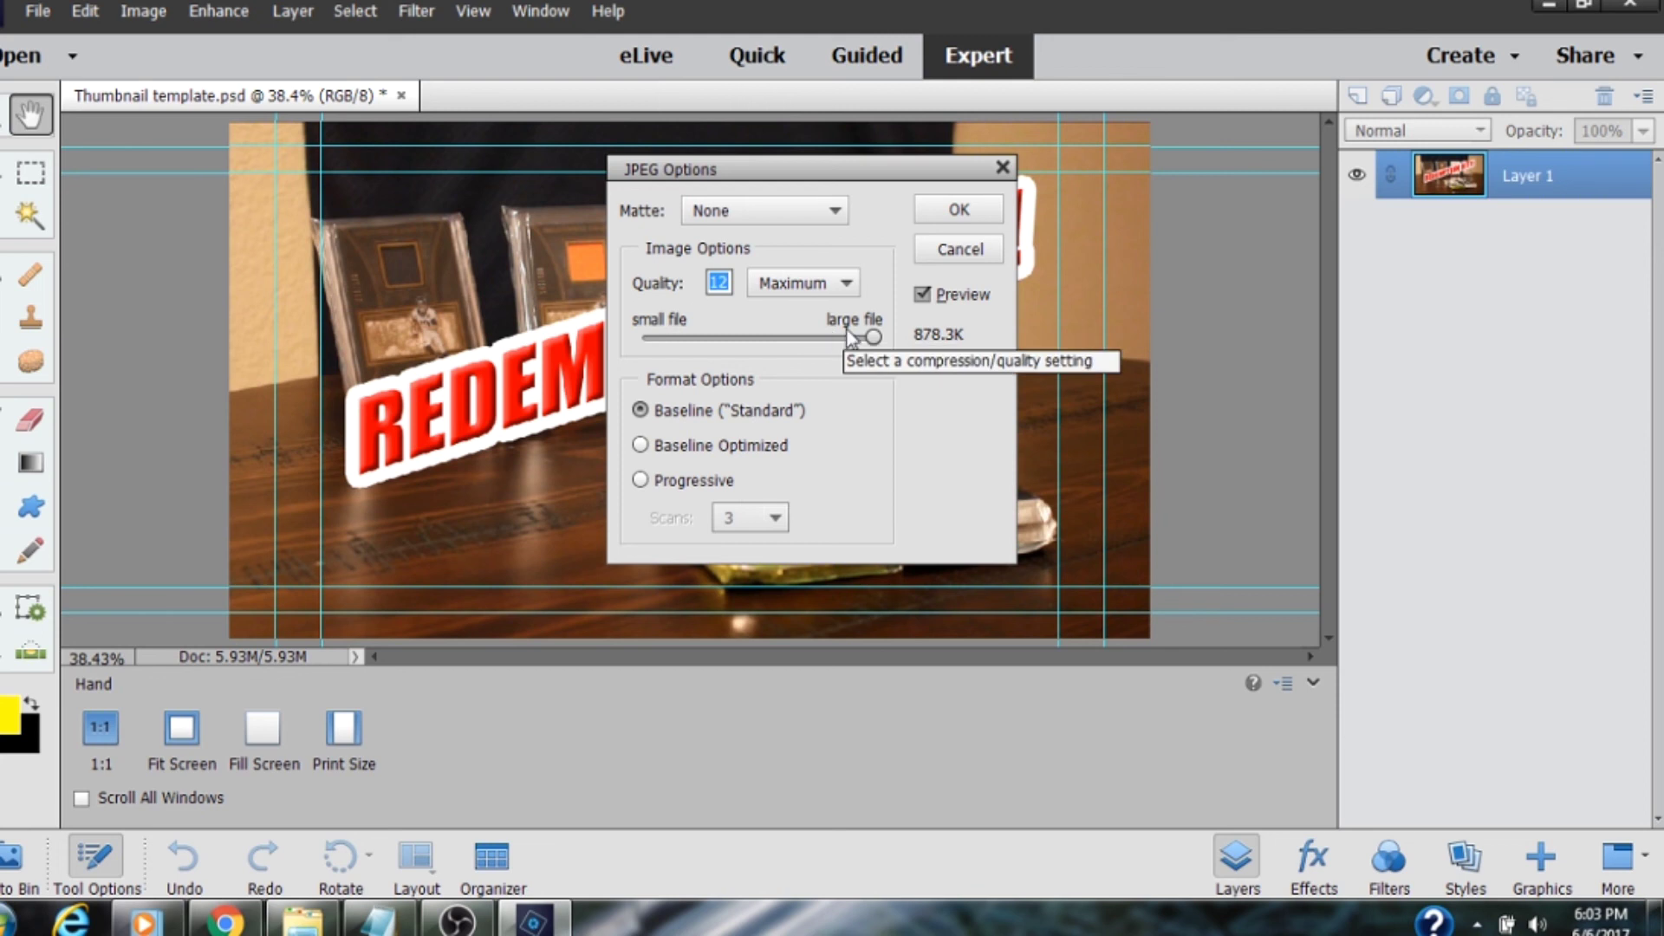
left_click(957, 212)
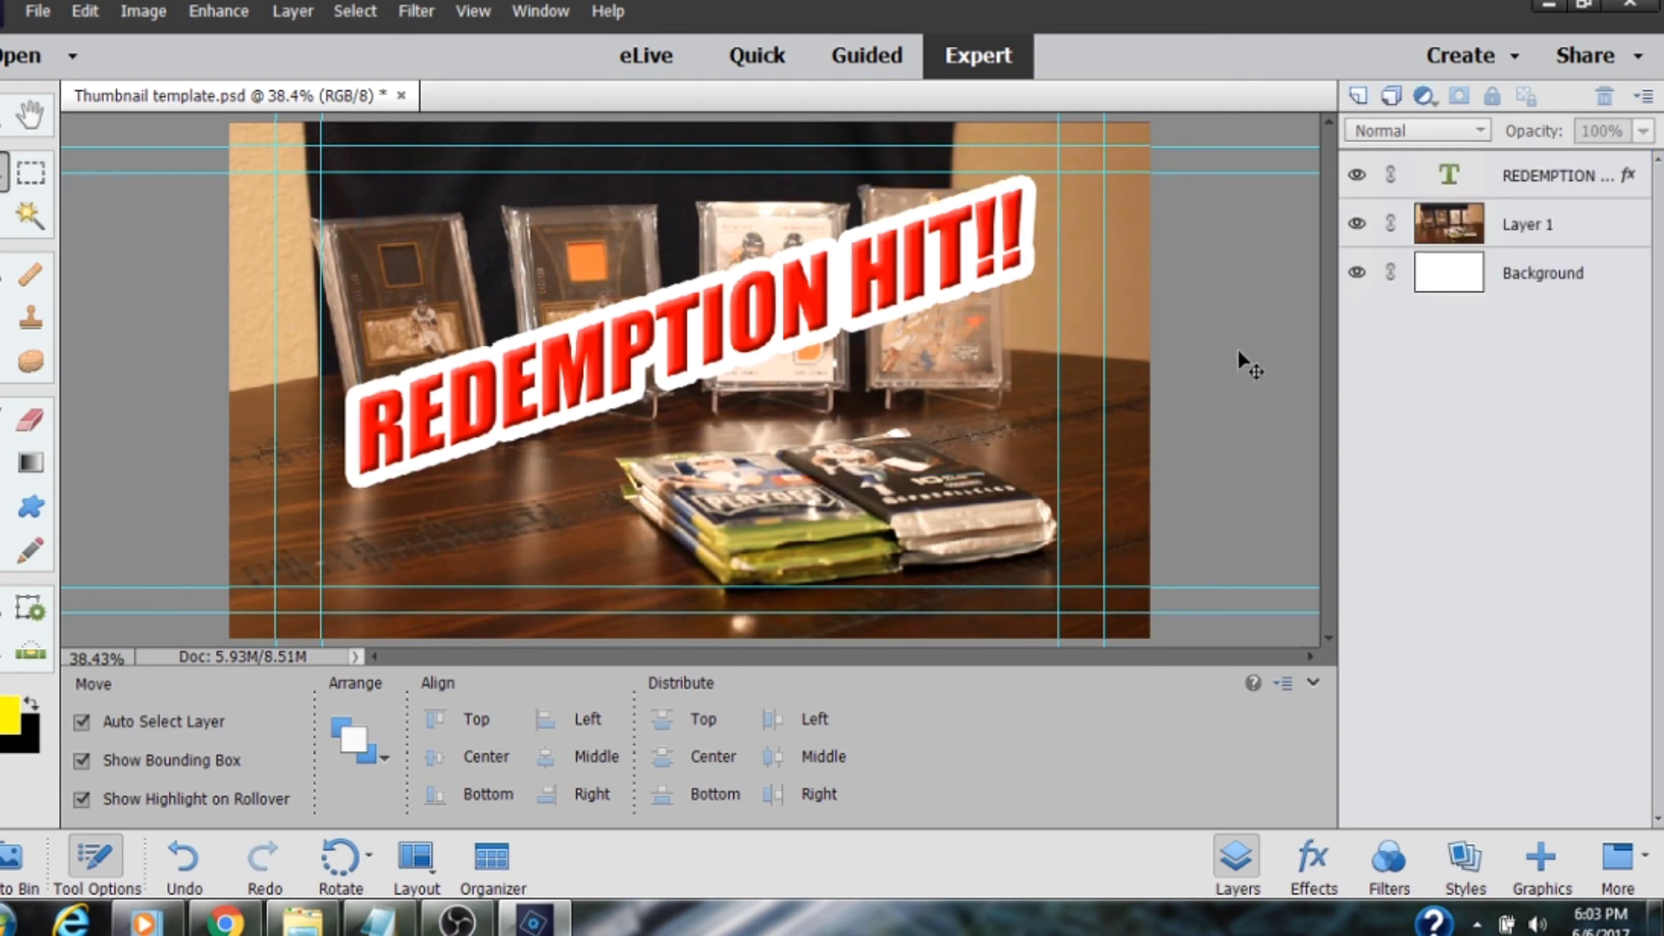
Step: Switch to the file explorer window and open the Thumbnail E41 image from the Little C tv folder
mouse_move(302, 918)
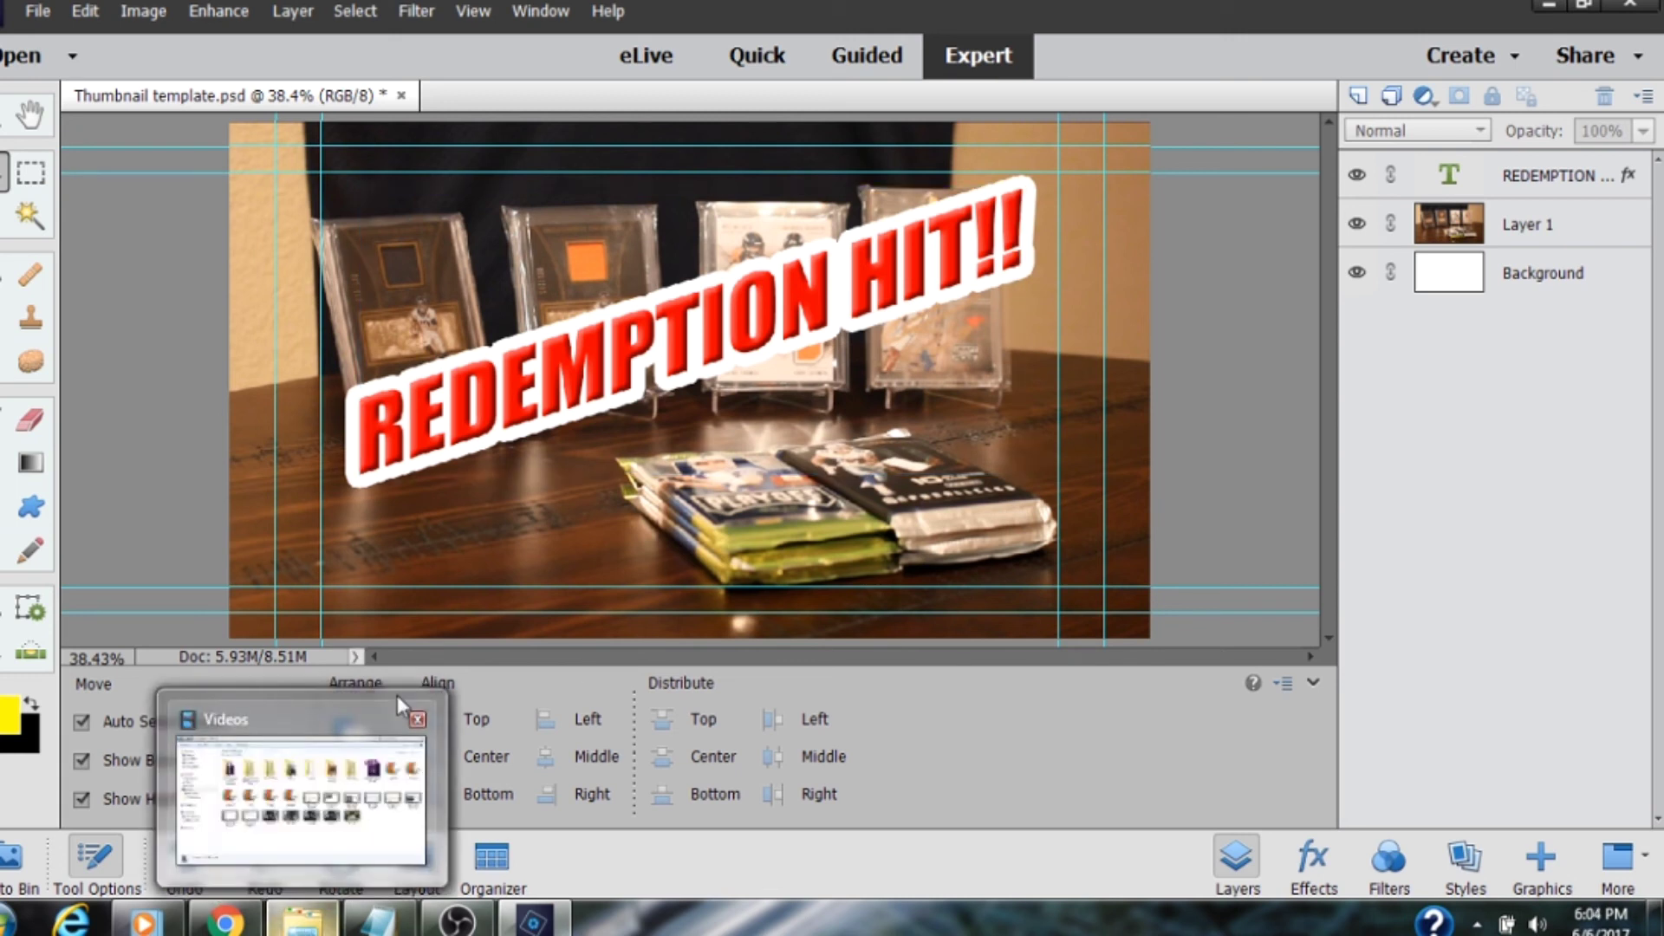
left_click(301, 797)
scroll(1653, 472, "down", 2)
left_click_drag(1654, 472, 1653, 620)
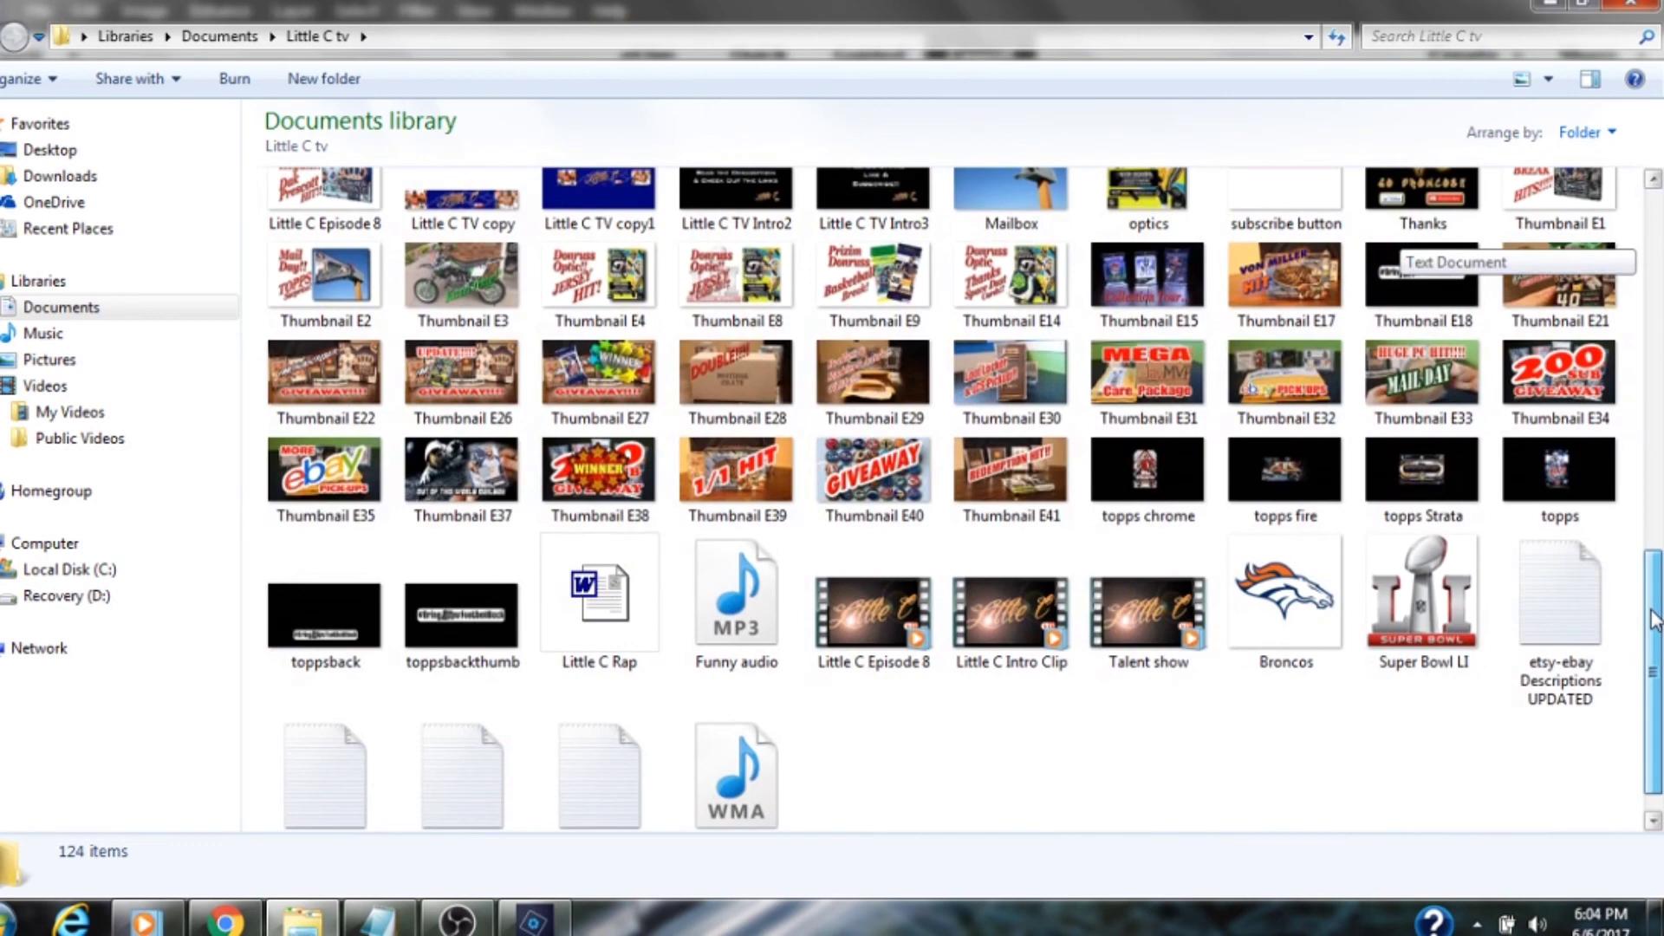
left_click(1022, 457)
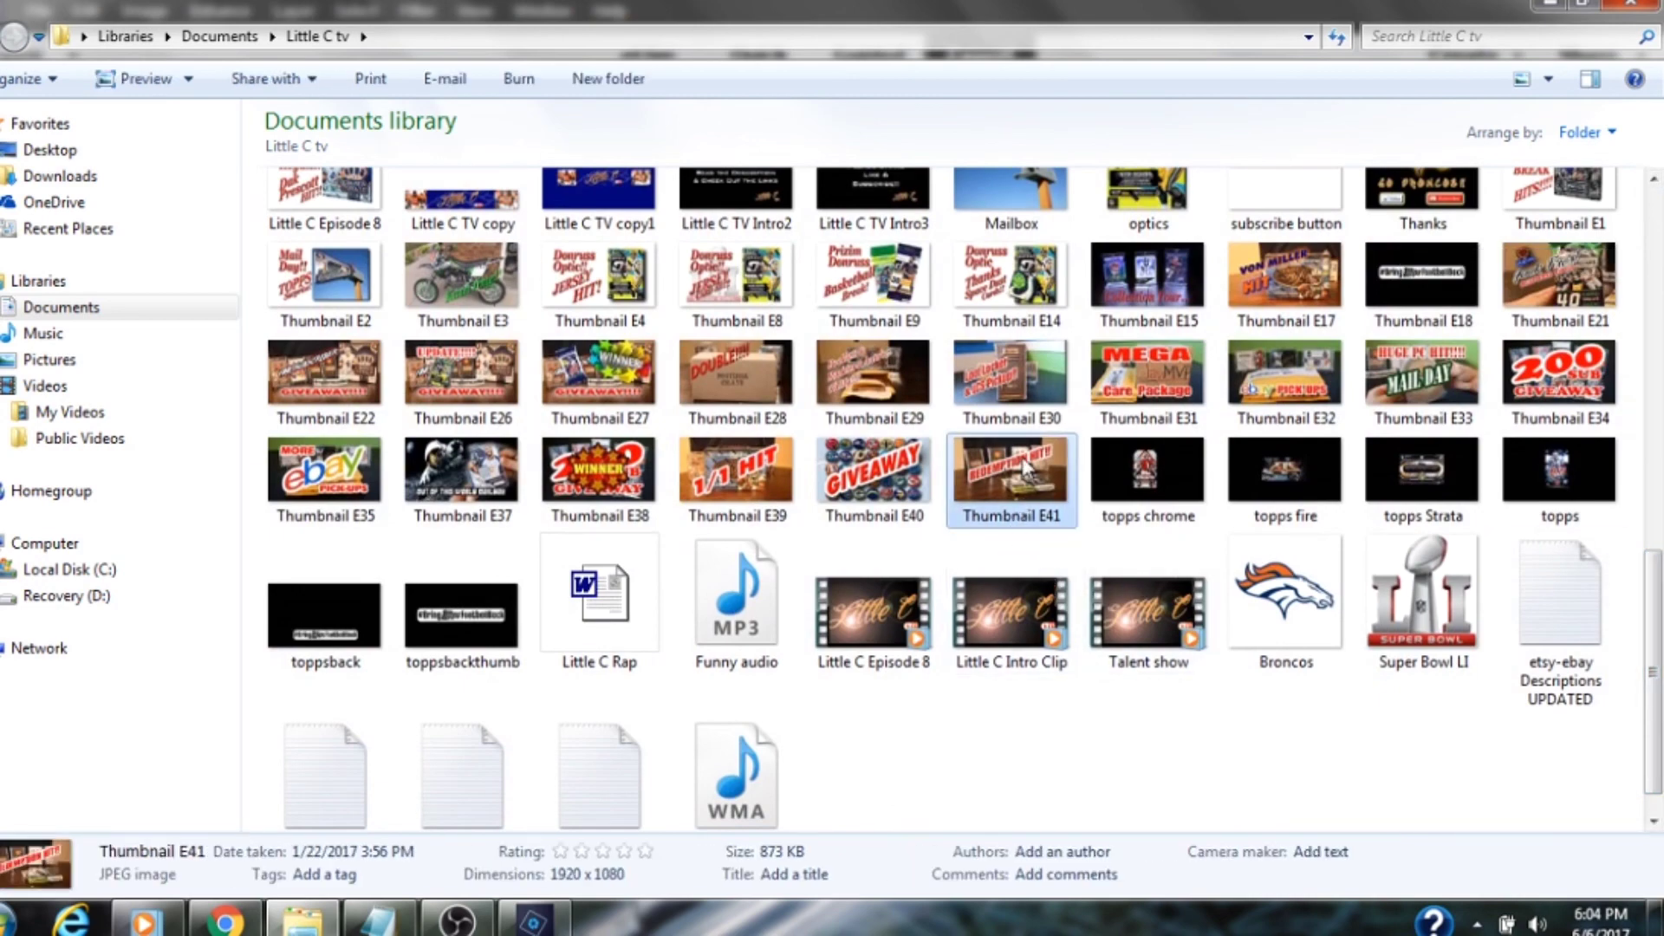
double_click(1026, 466)
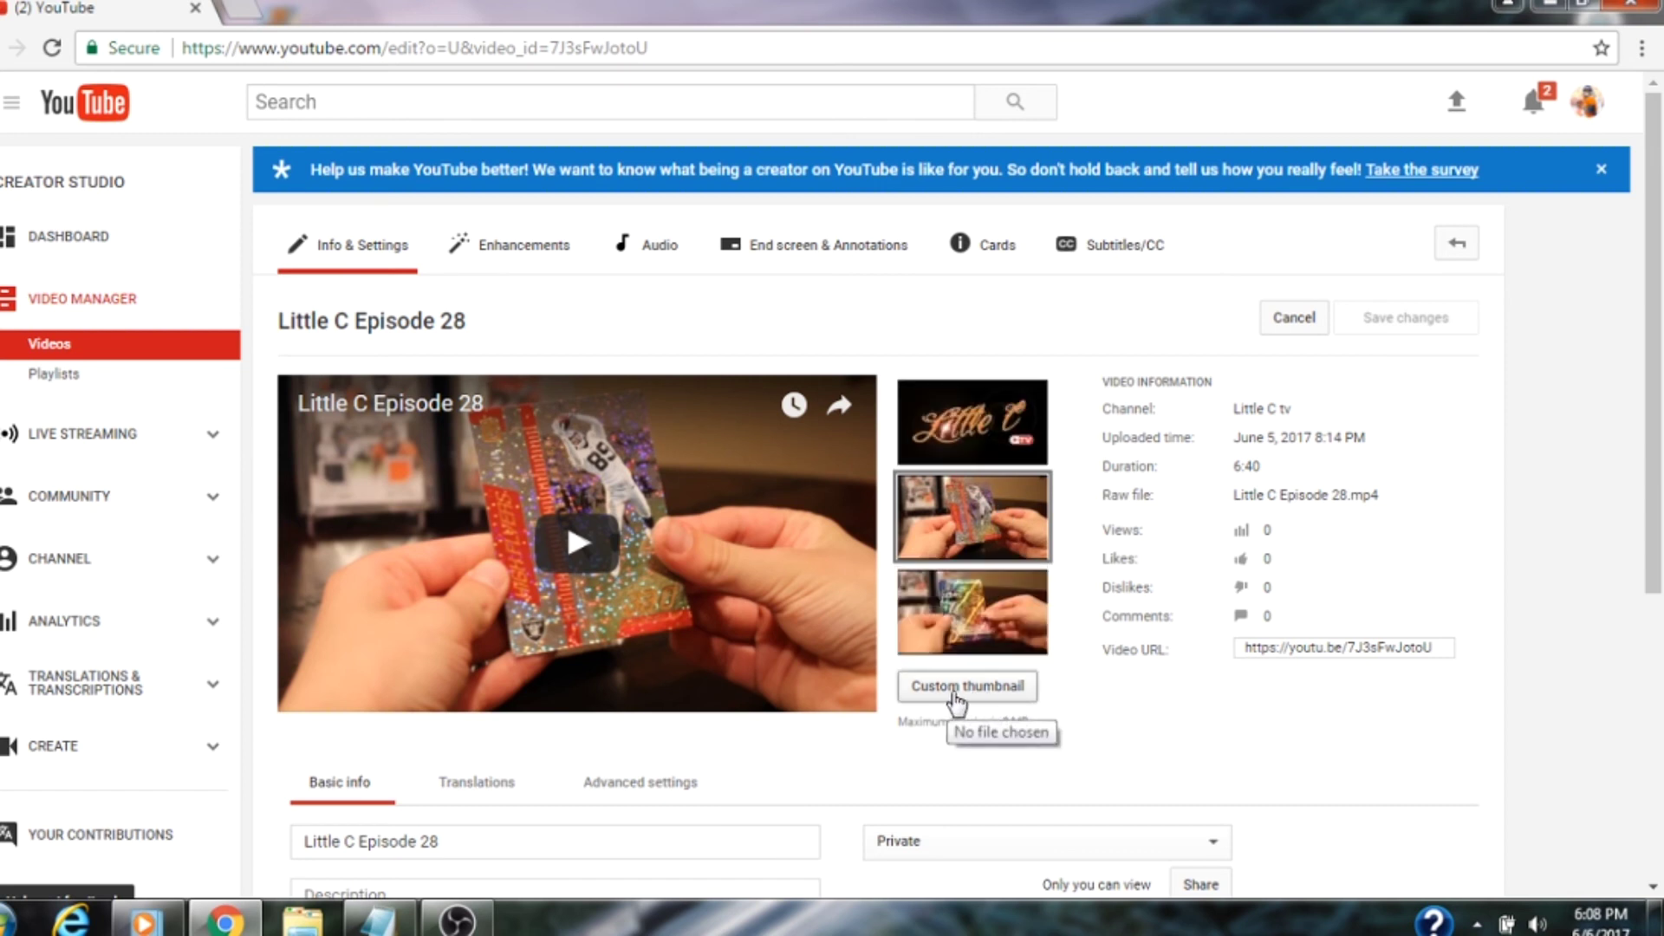
Step: Upload the Thumbnail E41 image from the Little C tv folder as the custom thumbnail for Little C Episode 28
left_click(952, 694)
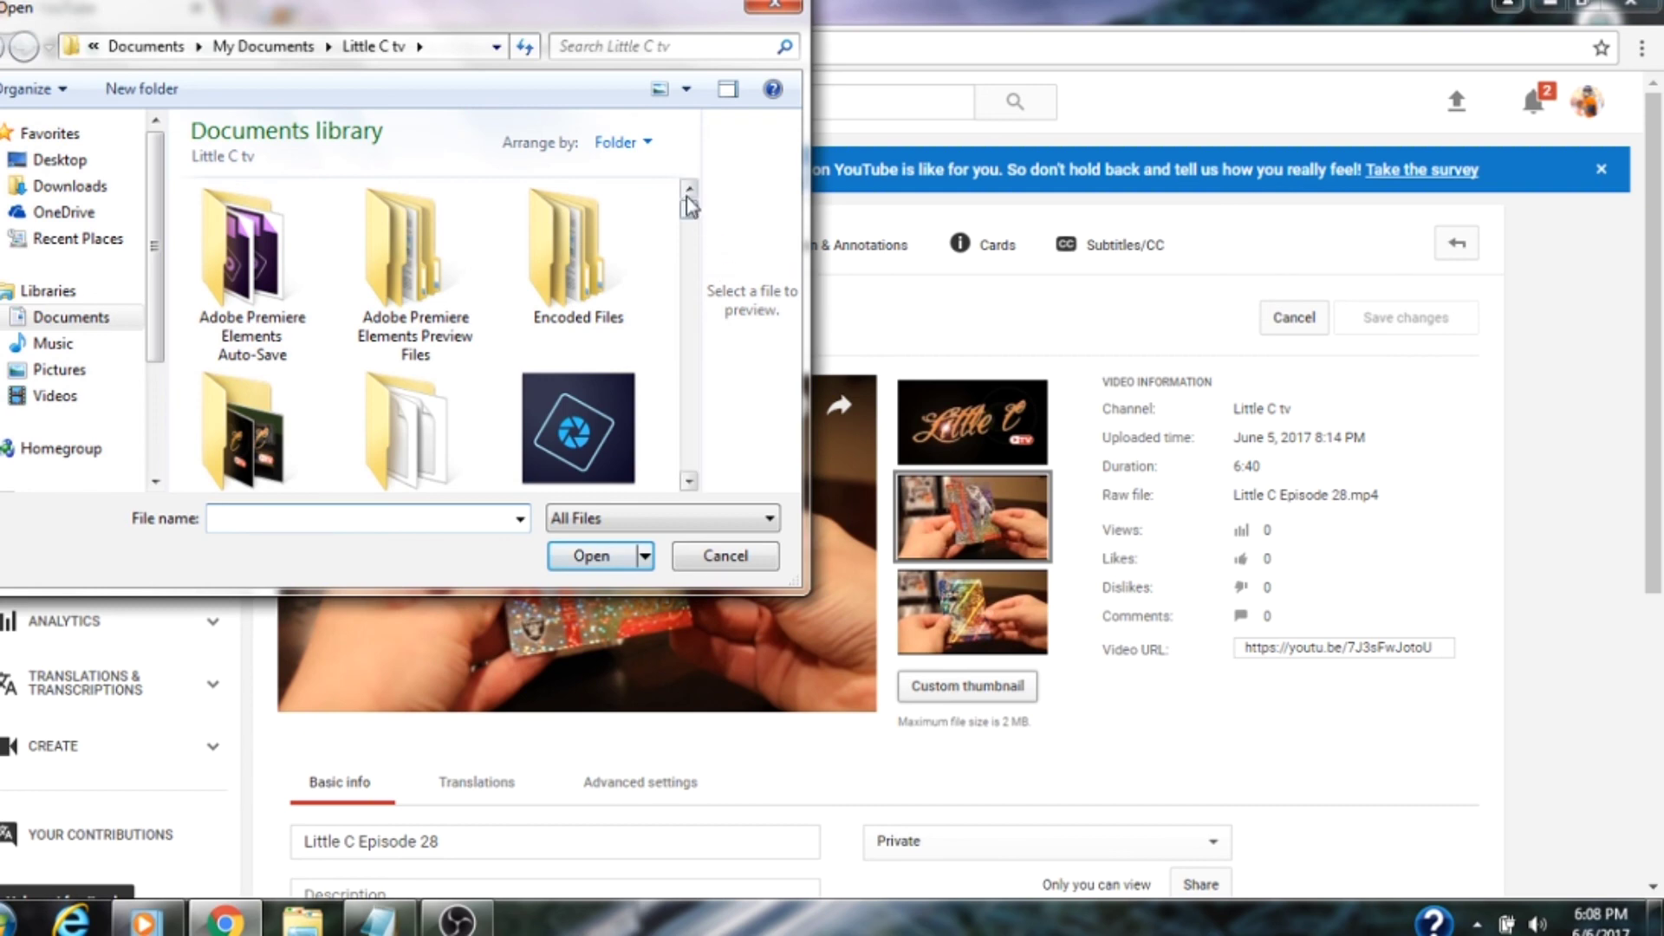
left_click_drag(689, 227, 692, 433)
left_click(251, 395)
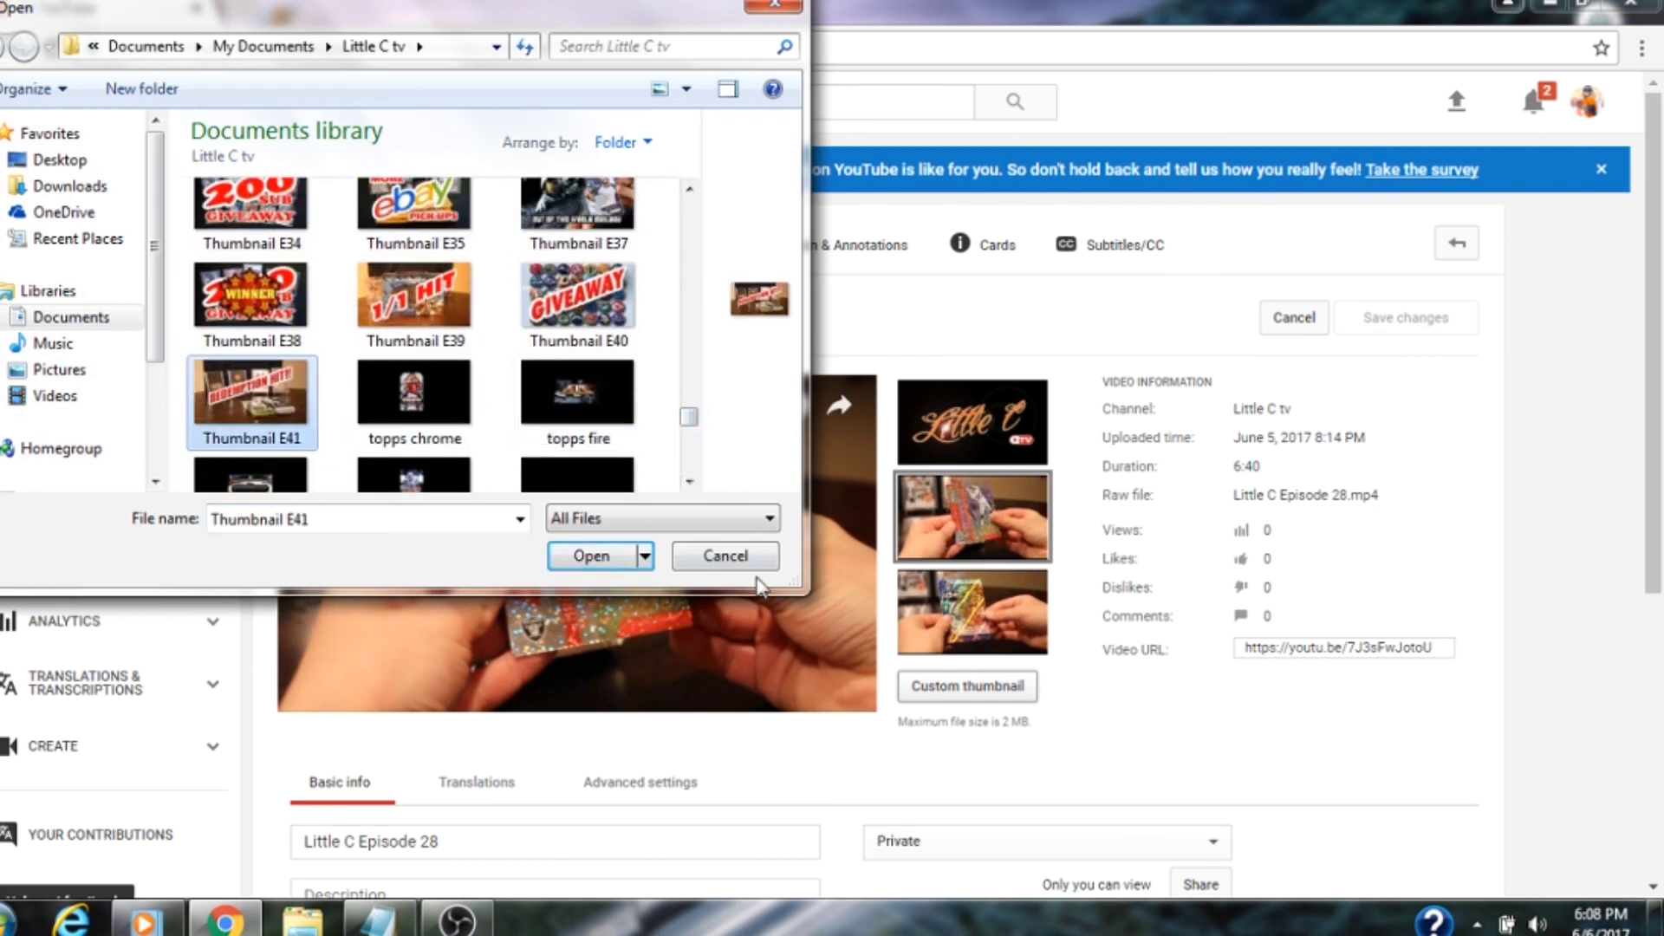
left_click(598, 562)
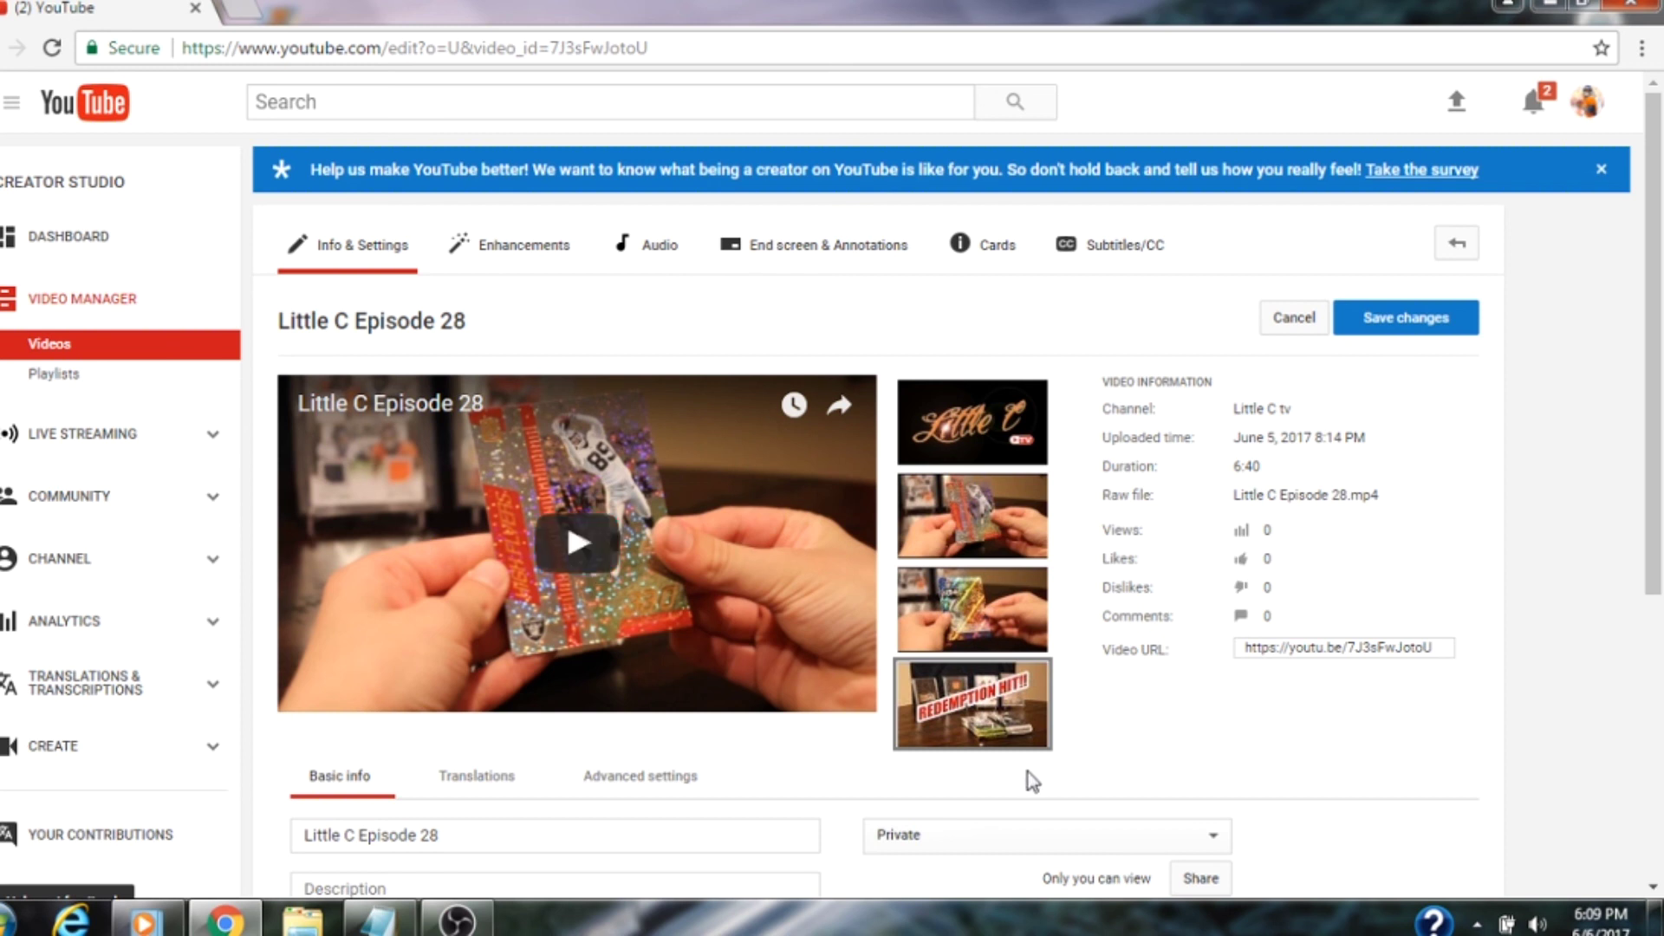
Step: Save the thumbnail change to the Little C Episode 28 video and reload its edit page
mouse_move(979, 737)
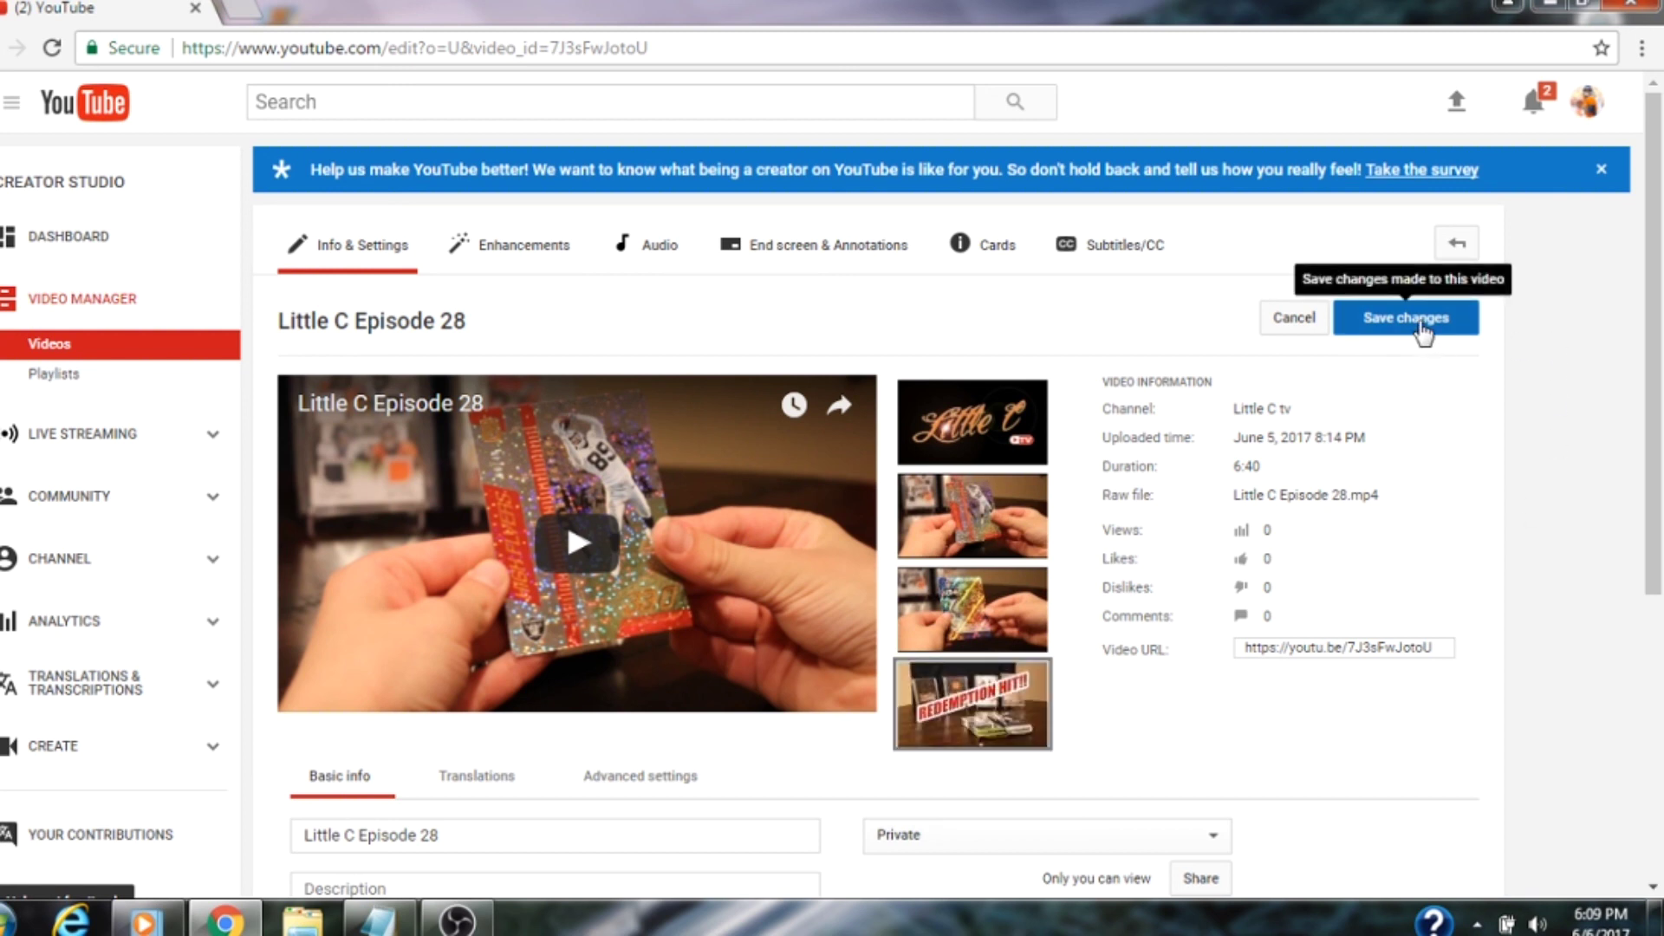
left_click(1421, 327)
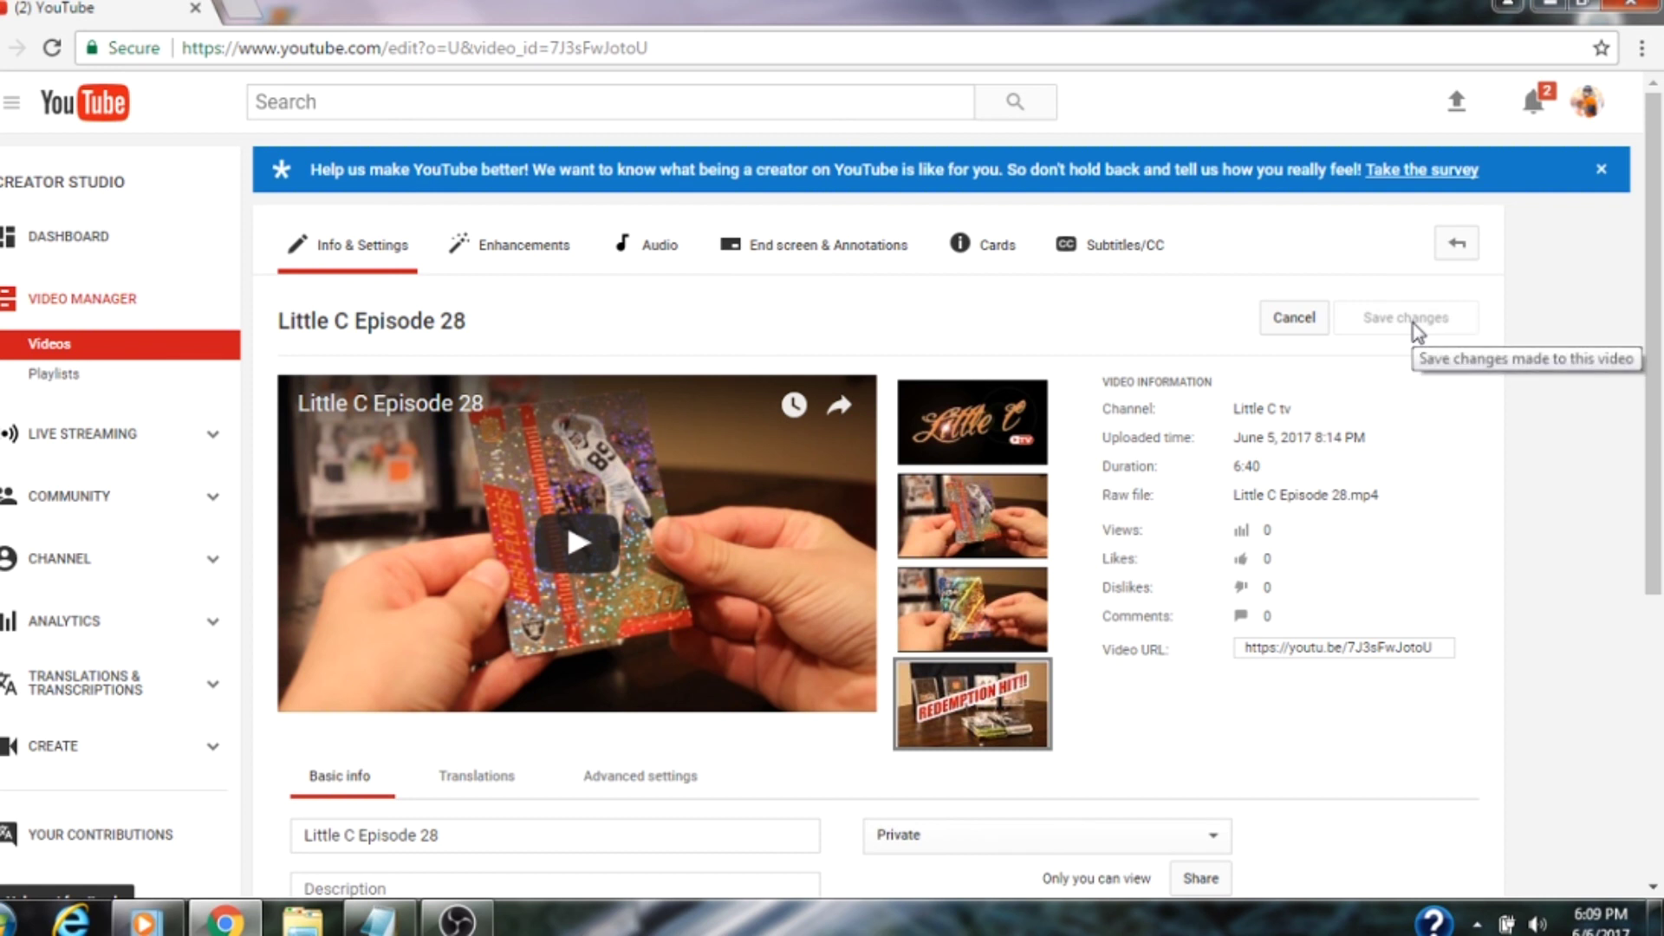
left_click(54, 48)
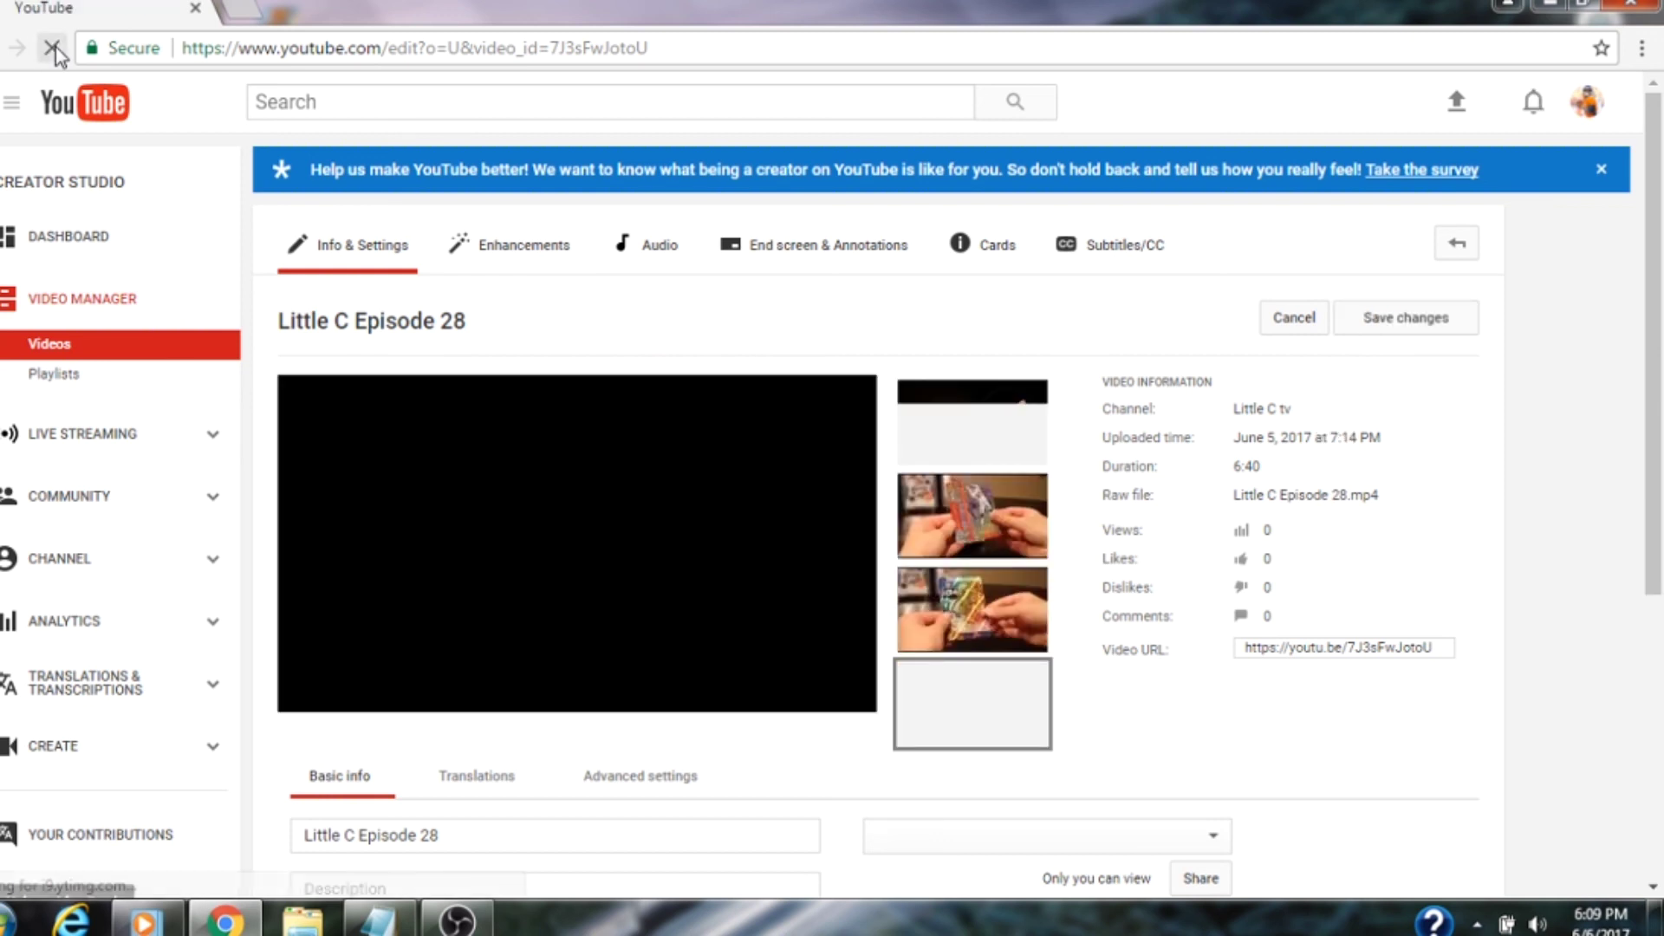